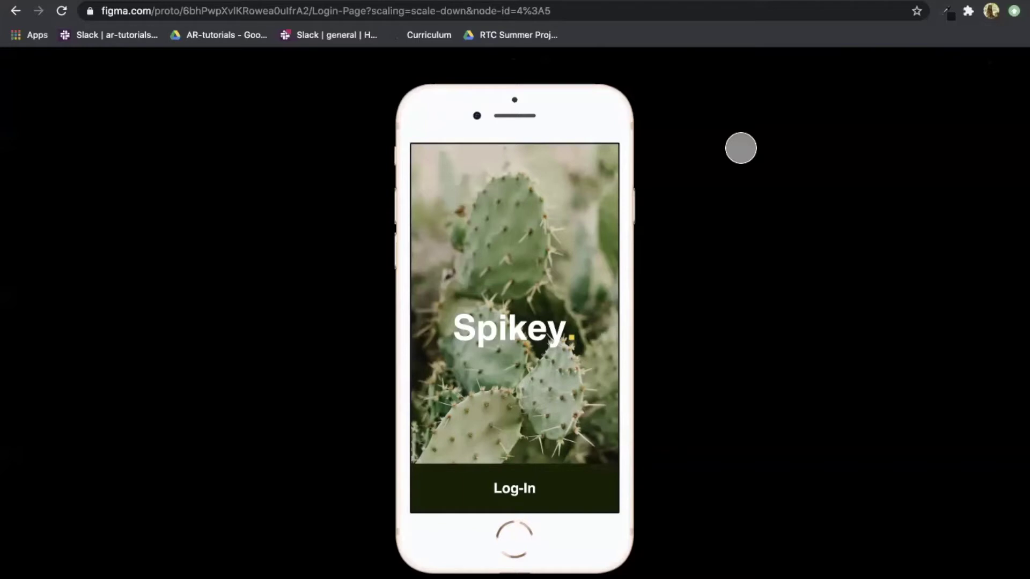
Try out the prototype by opening the sign-in screen from Log-In and returning with the back arrow.
left_click(510, 489)
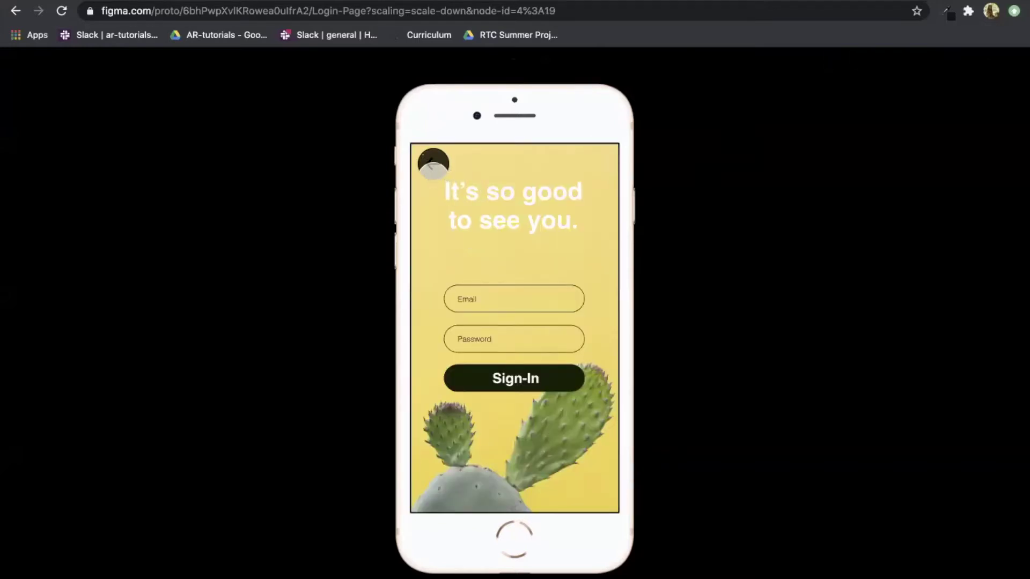
left_click(431, 165)
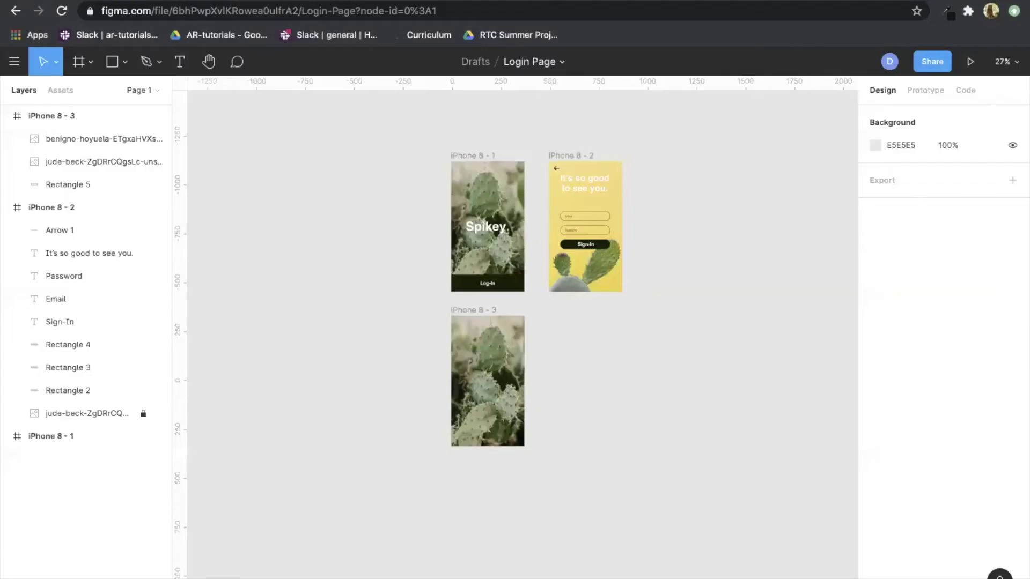
Go back to the drafts overview and open the Login Page file.
left_click(14, 61)
left_click(42, 92)
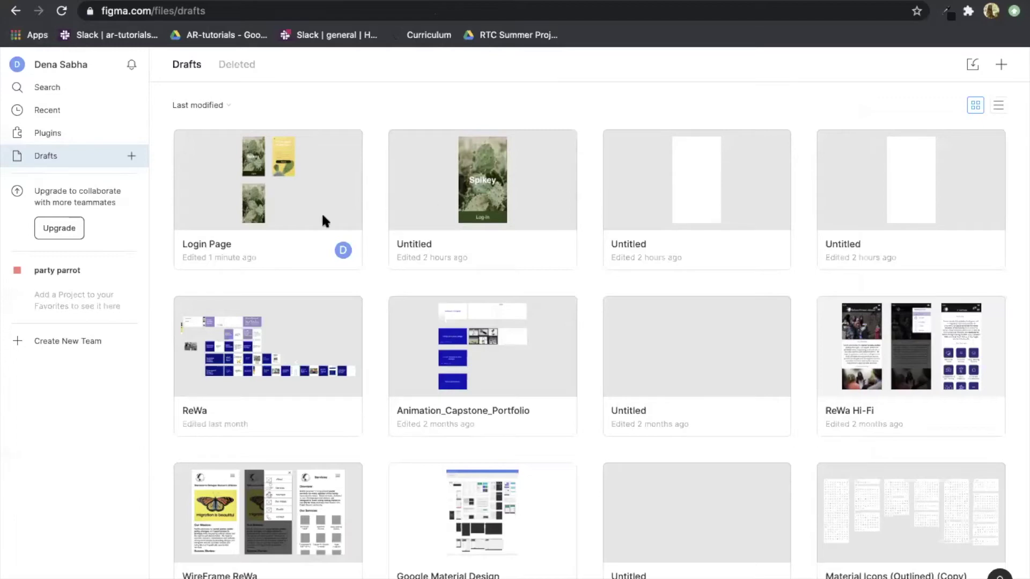
double_click(283, 222)
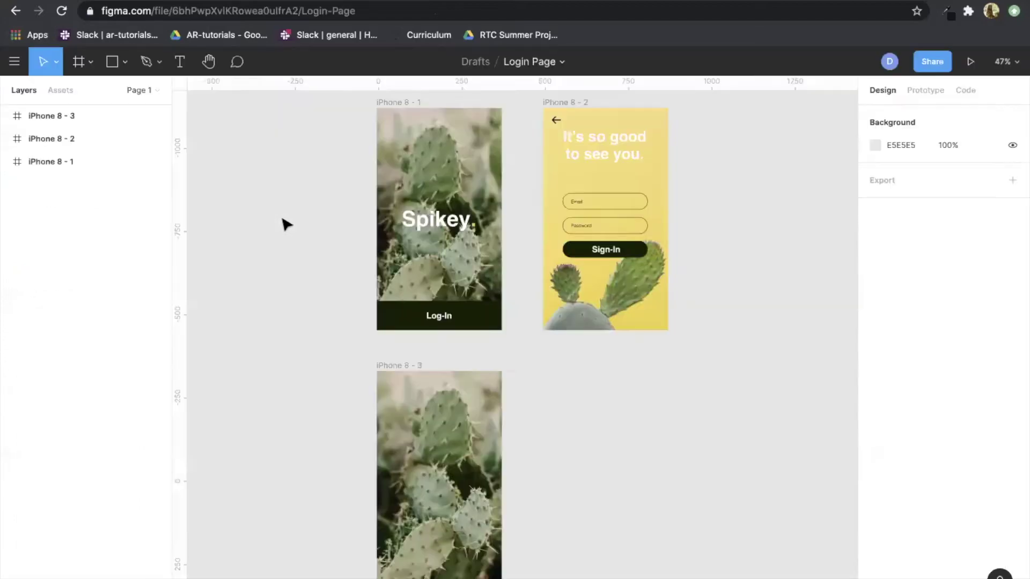
Delete the iPhone 8 - 3 frame with the cactus photo below the first screen.
left_click(405, 390)
key("BackSpace")
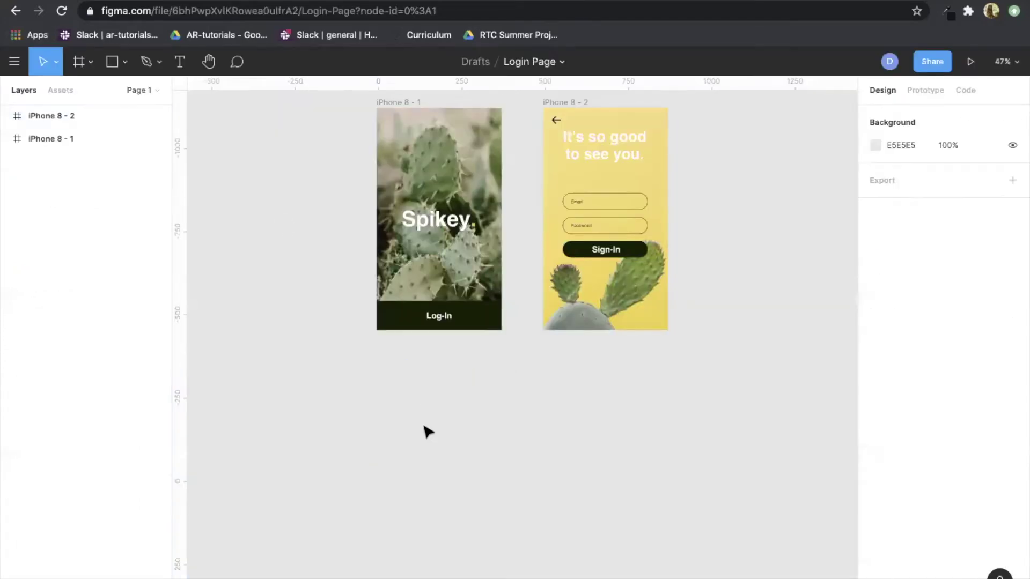
scroll(242, 237, "up", 1)
scroll(395, 269, "up", 3)
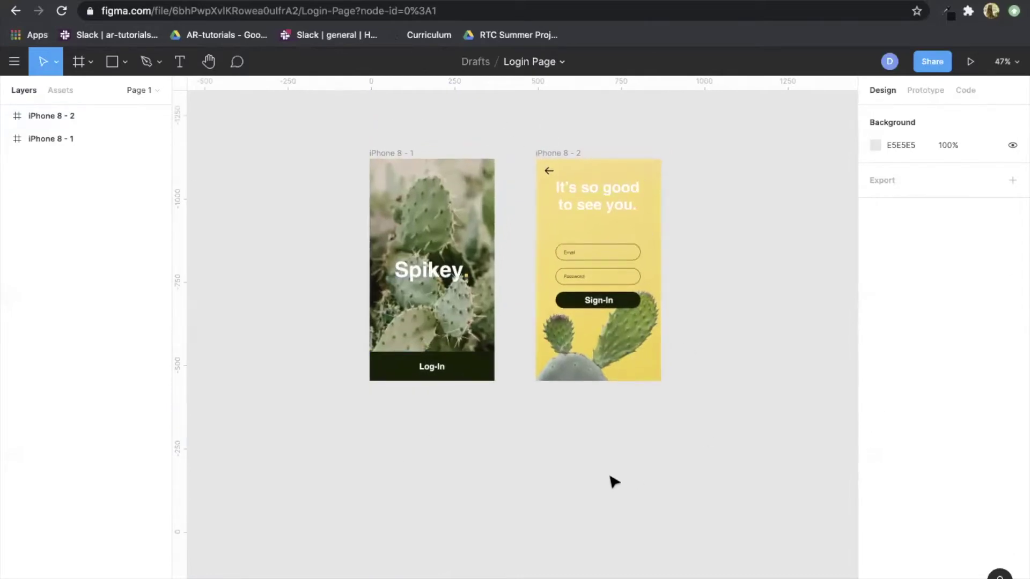
scroll(611, 481, "down", 1)
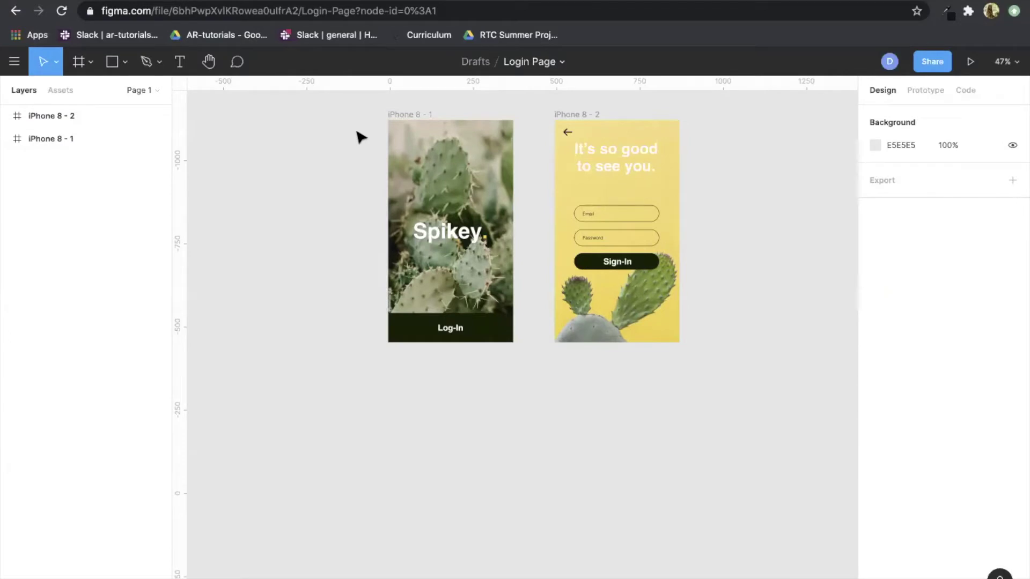
Create a new frame from the iPhone 8 preset and place it directly below the Spikey screen.
left_click(91, 62)
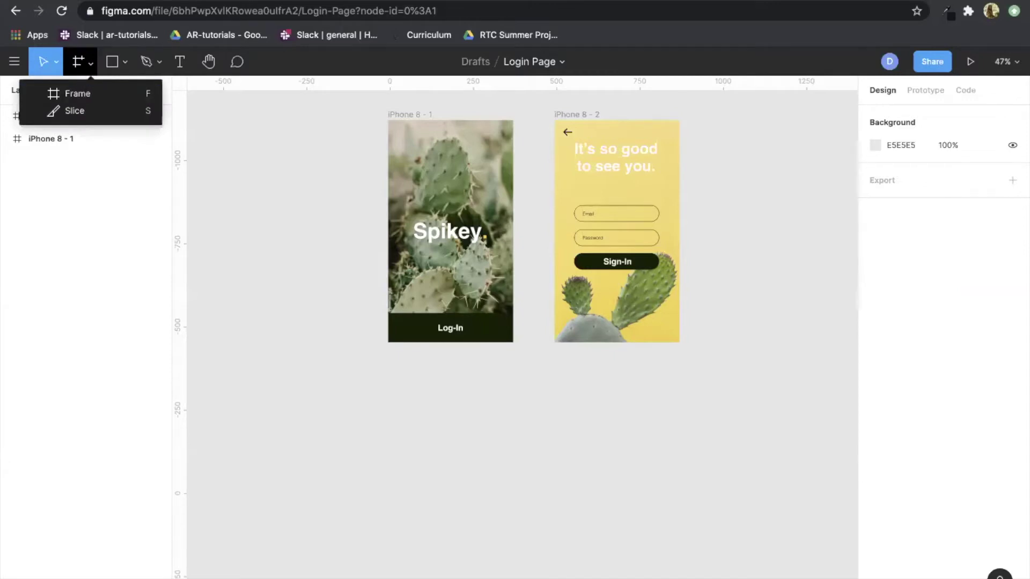
left_click(80, 95)
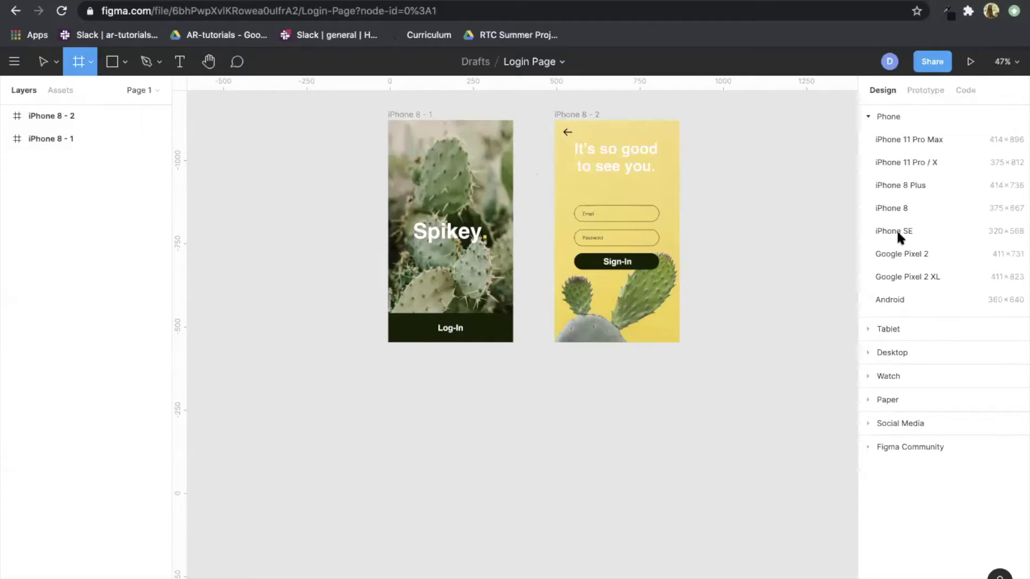
left_click(886, 208)
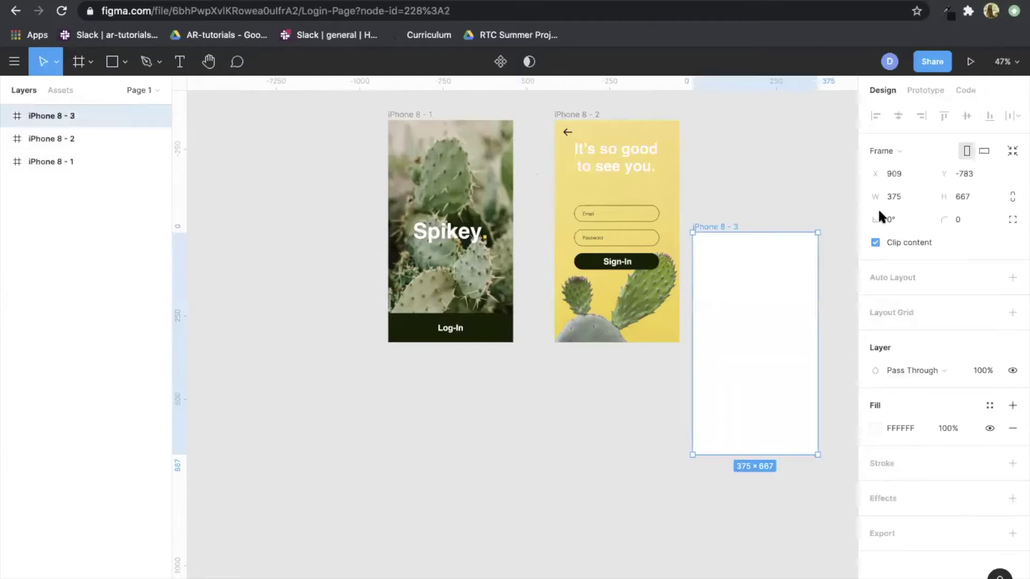
scroll(697, 294, "down", 3)
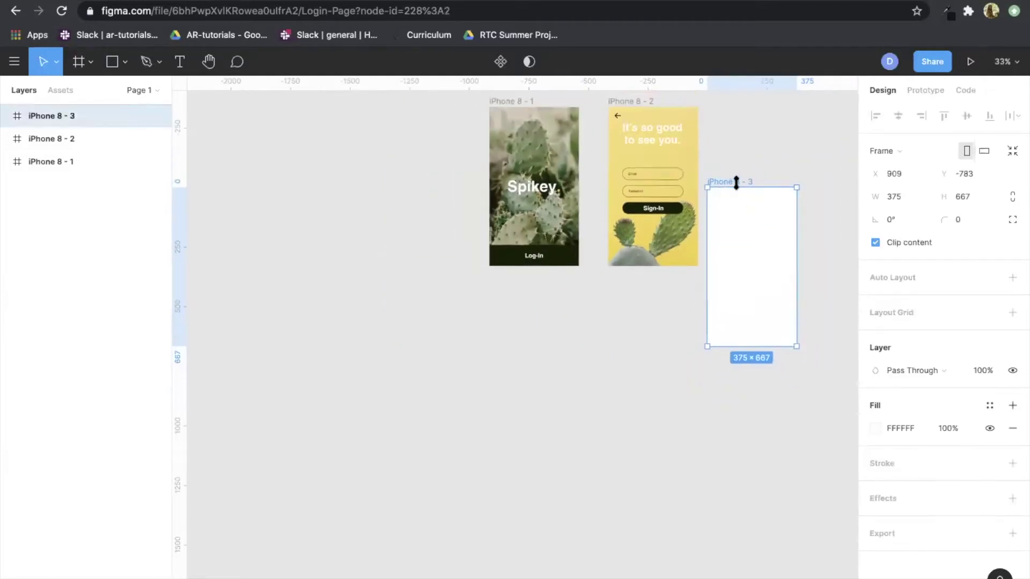
left_click_drag(745, 207, 526, 310)
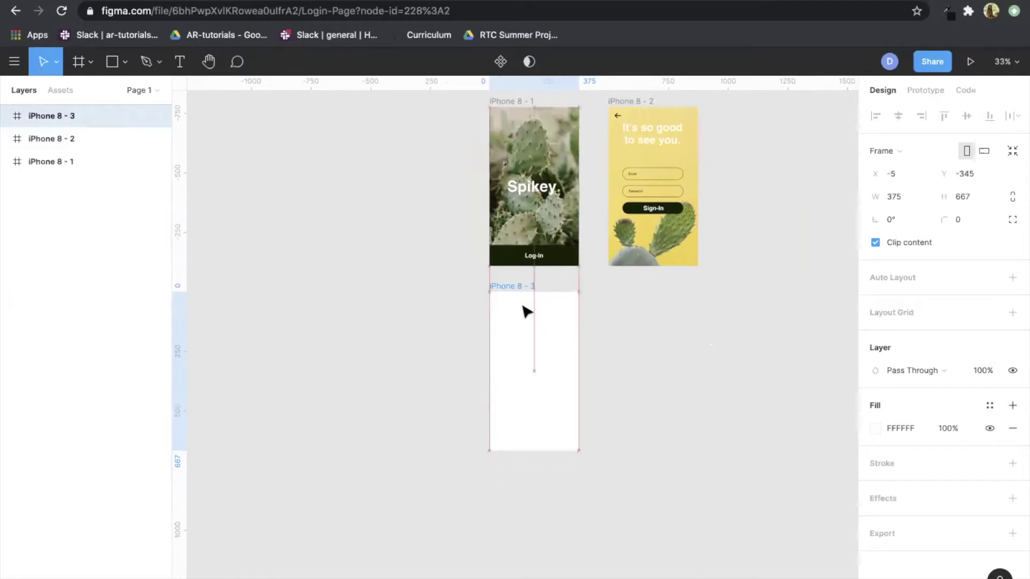
left_click(648, 325)
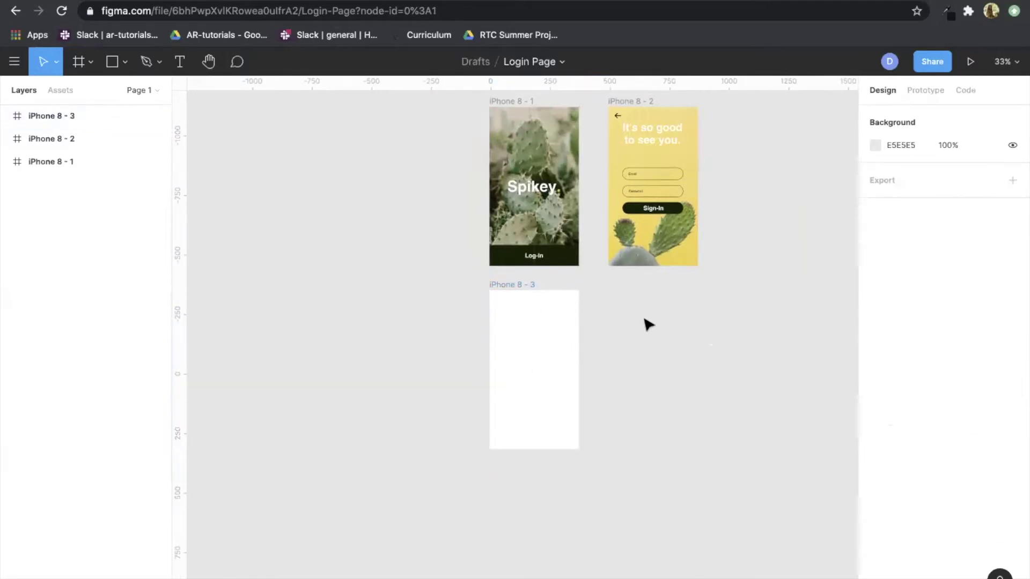
Place a 100 × 100 rectangle in the blank frame and move it down into the lower half.
left_click(125, 62)
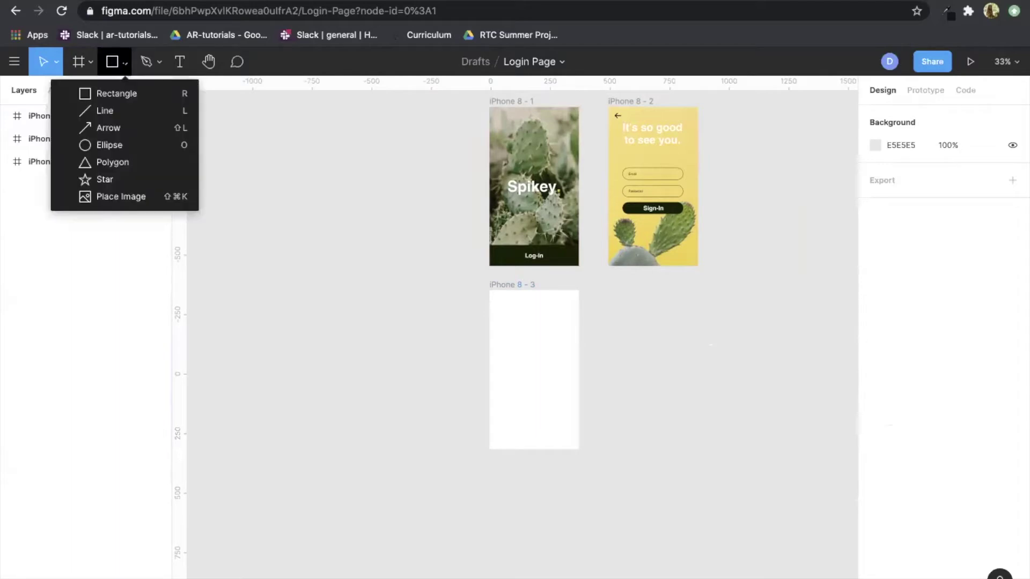
left_click(114, 93)
left_click(125, 62)
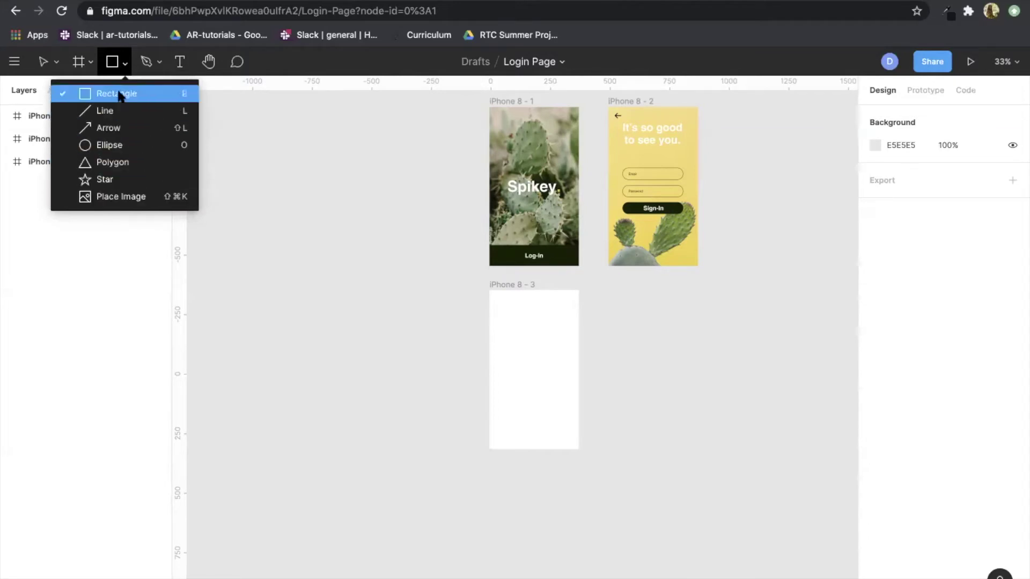
left_click(528, 340)
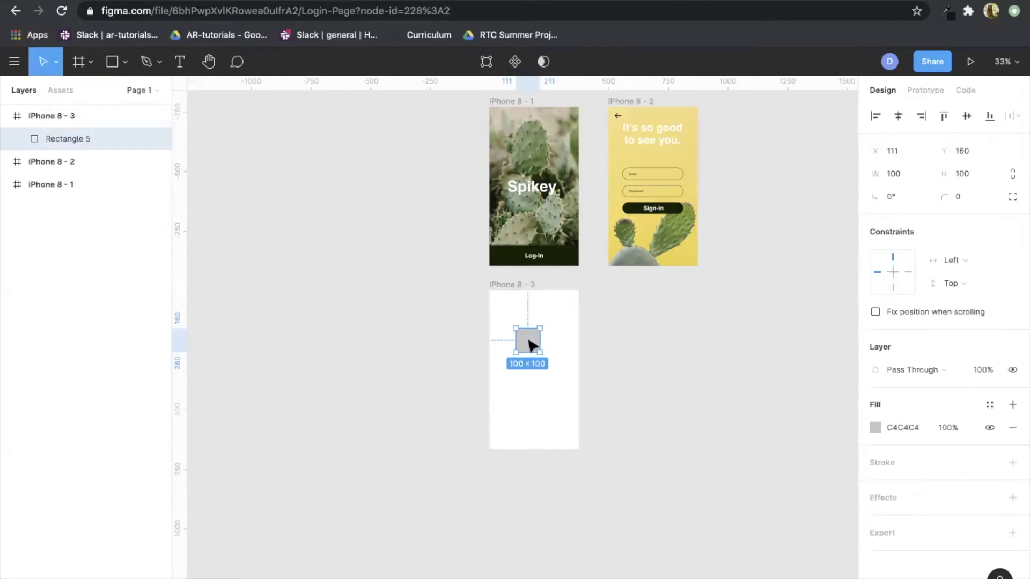
left_click_drag(531, 343, 529, 391)
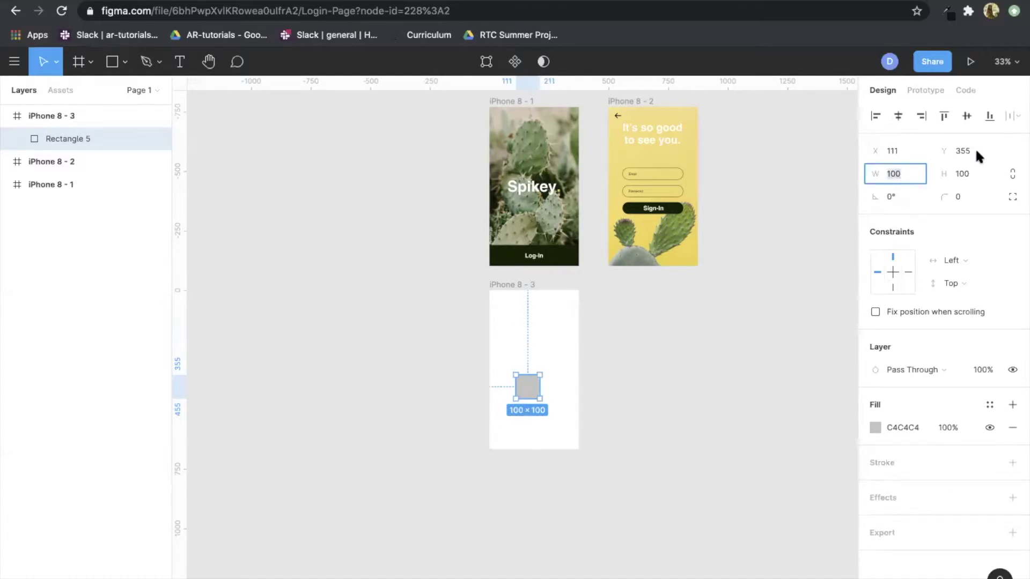
Set the rectangle's height to 200 and widen it to about 149.
left_click(962, 173)
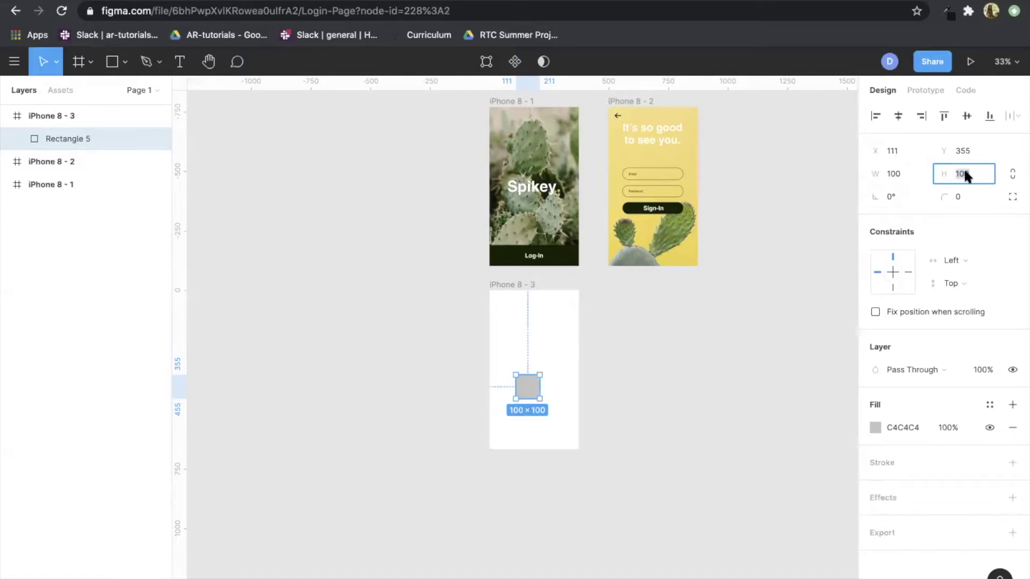
type("200")
key("Return")
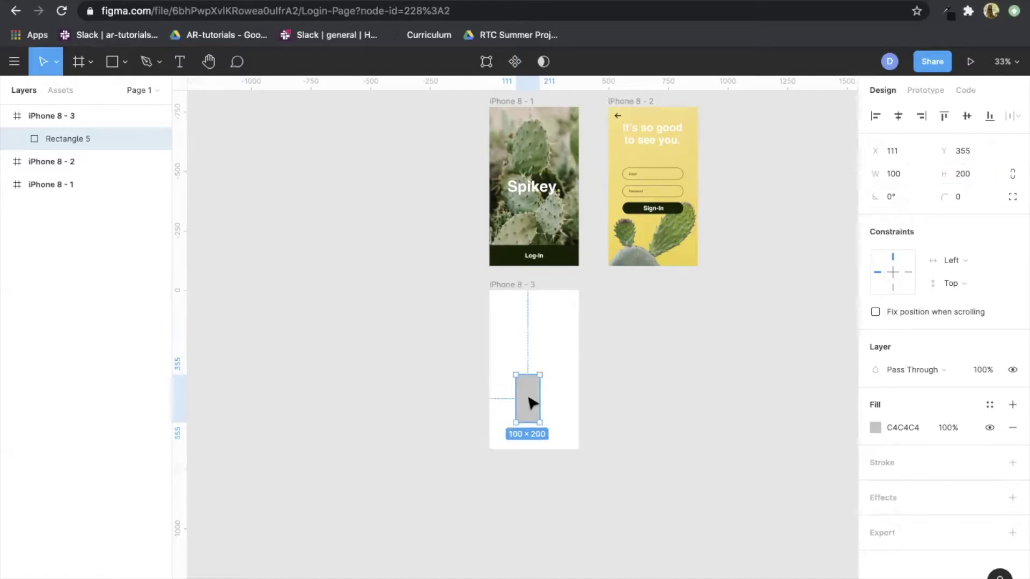
left_click_drag(540, 398, 542, 394)
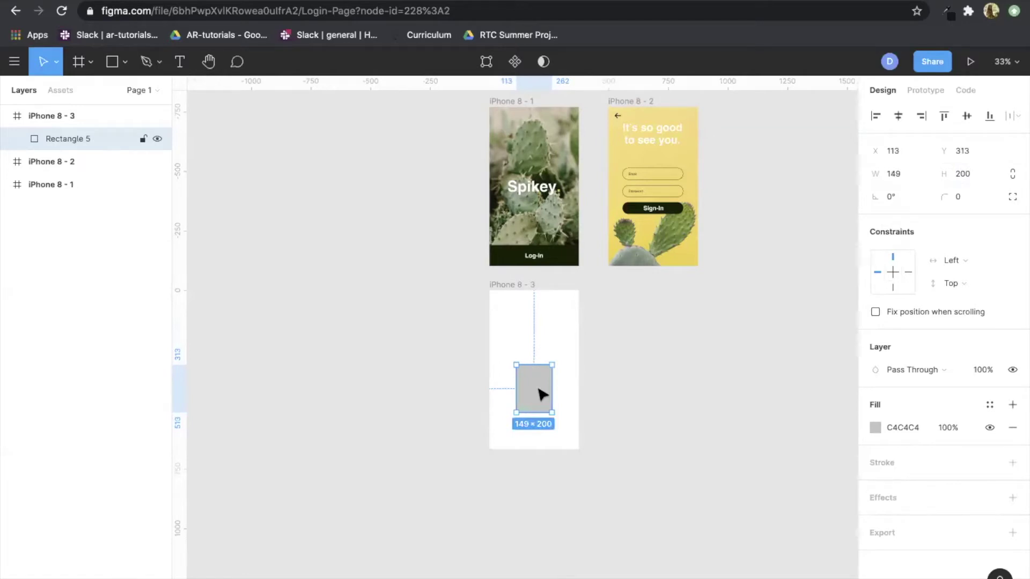
Delete the rectangle from the blank frame.
key("BackSpace")
left_click(125, 62)
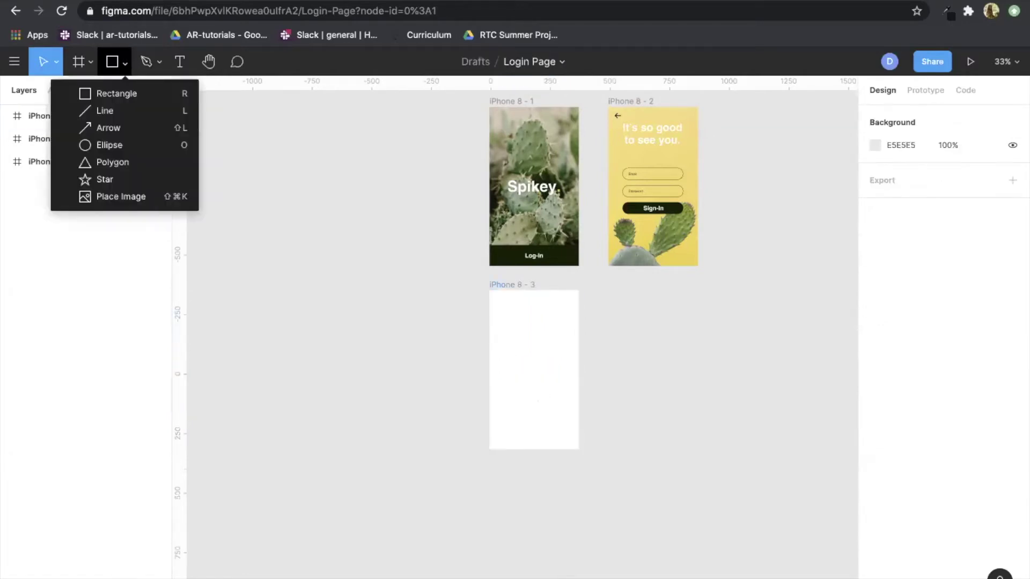
key("Escape")
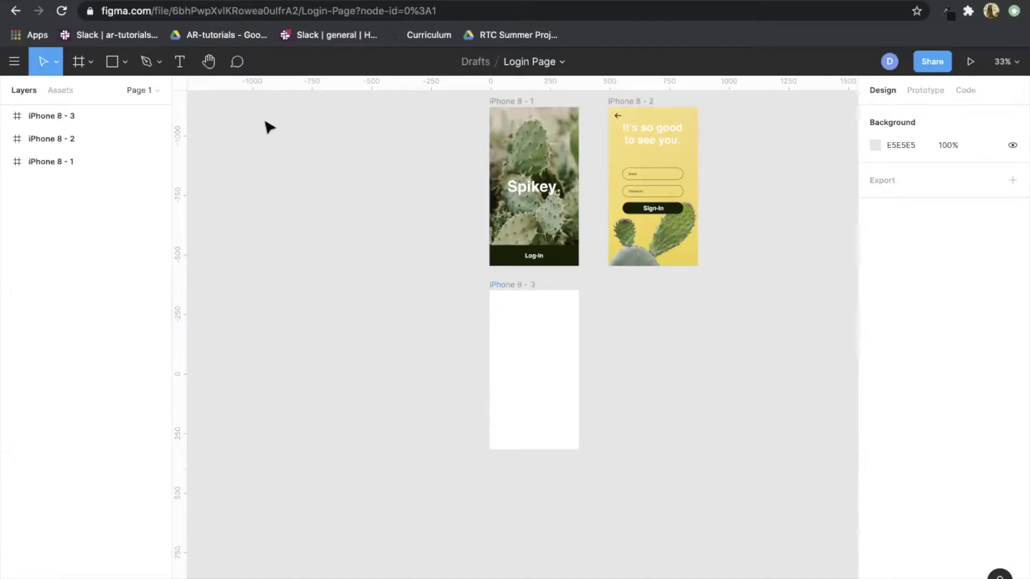
Draw a freeform zigzag path about 457 × 510 with the Pen tool on the empty canvas beside the Spikey screen.
left_click(156, 62)
left_click(156, 107)
left_click(156, 62)
left_click(153, 89)
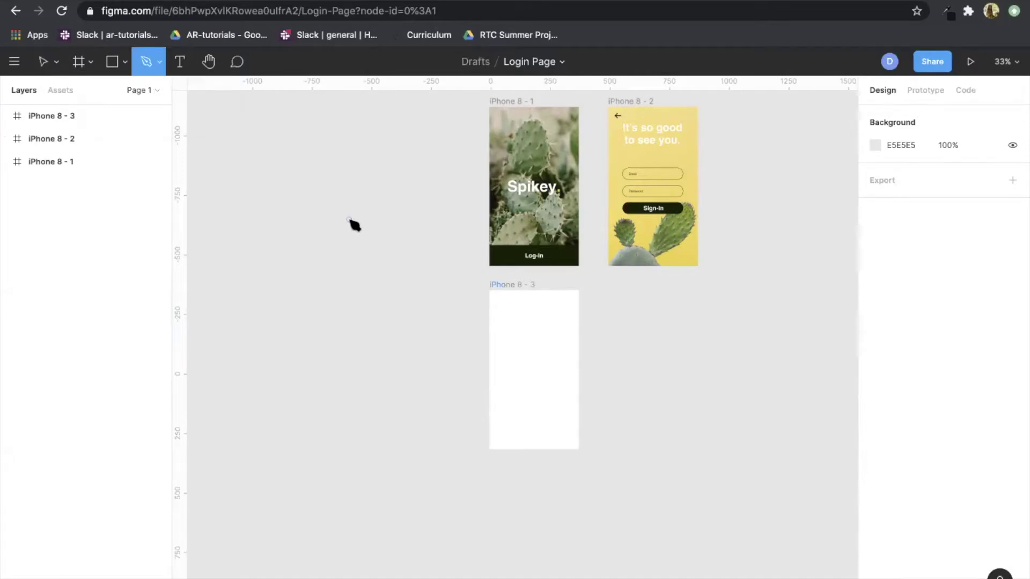
left_click(292, 249)
left_click(313, 183)
left_click(353, 244)
left_click(262, 219)
left_click(360, 212)
left_click(276, 281)
left_click(320, 291)
left_click(371, 257)
left_click(327, 170)
left_click(306, 169)
left_click(285, 226)
key("Escape")
key("Escape")
Delete the zigzag vector path from the canvas.
left_click(113, 62)
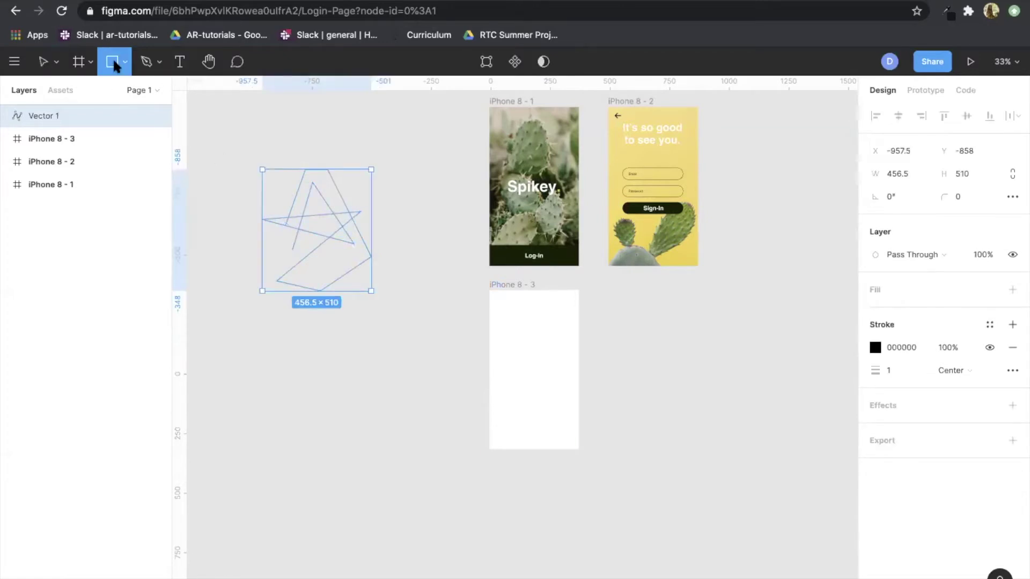
left_click(125, 63)
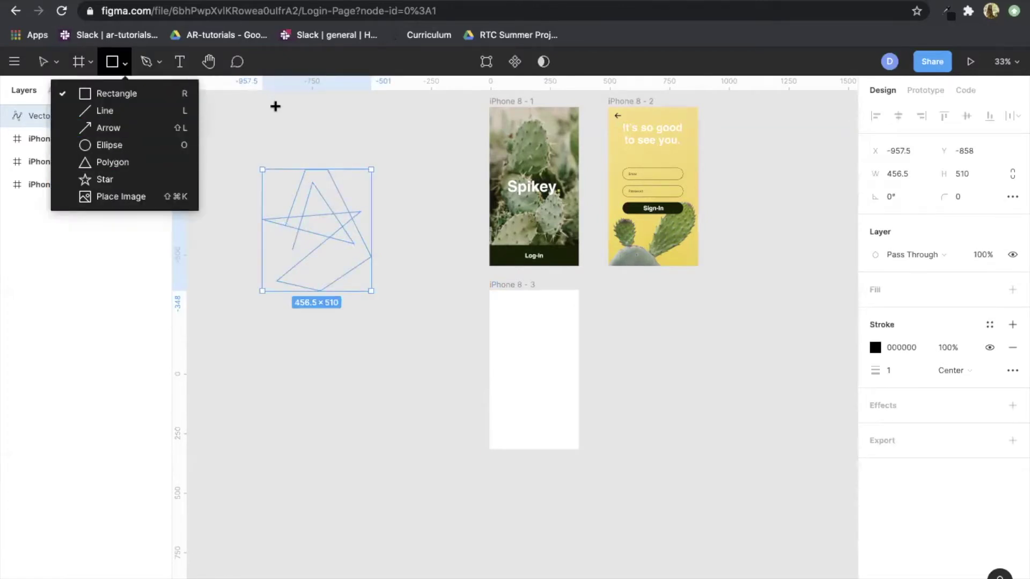
left_click(263, 95)
key("Delete")
left_click_drag(399, 322, 283, 160)
key("Delete")
Add a text layer reading "This is some text" in the blank iPhone 8 - 3 frame.
key("t")
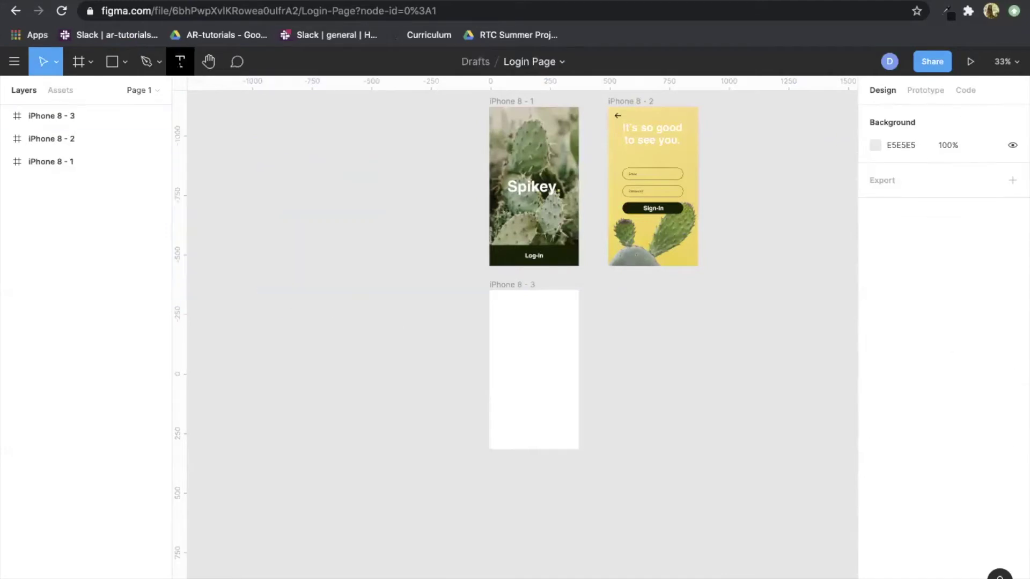
left_click(519, 355)
type("Thi")
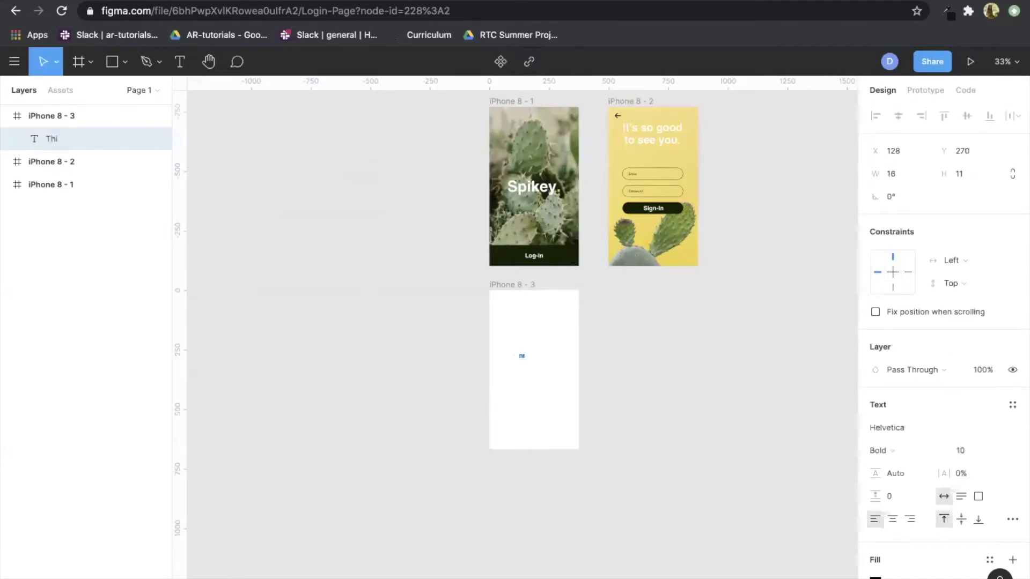
type("s is some text")
Set the "This is some text" font size to 24 and move it closer to the frame's horizontal centre.
scroll(527, 365, "up", 5)
scroll(529, 369, "down", 3)
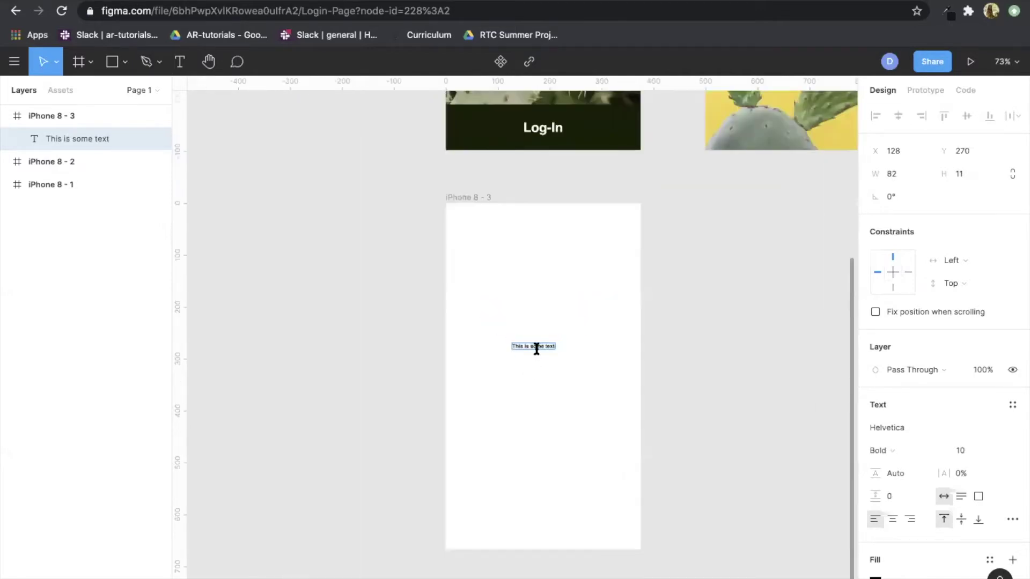
left_click(997, 450)
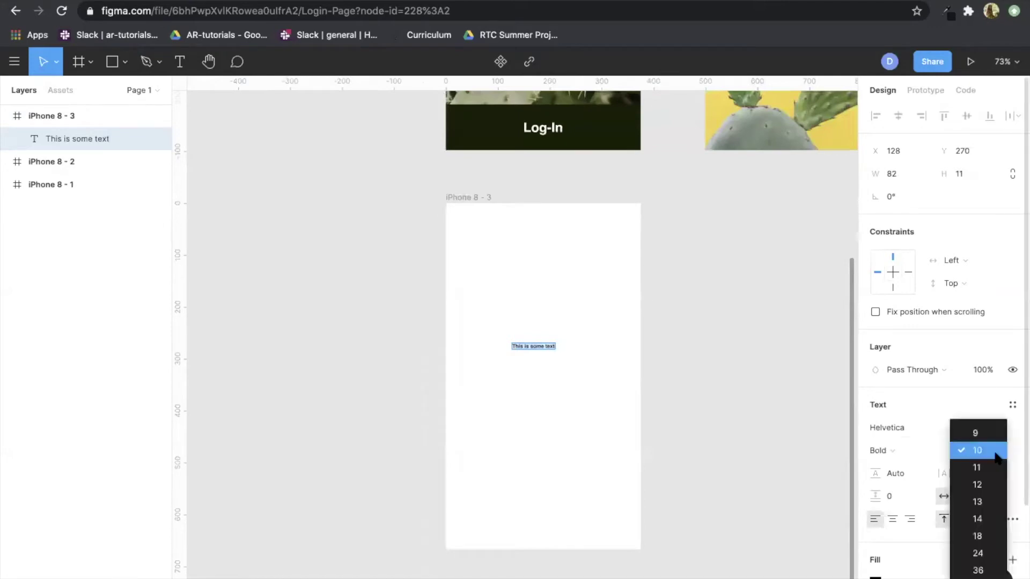
left_click(985, 552)
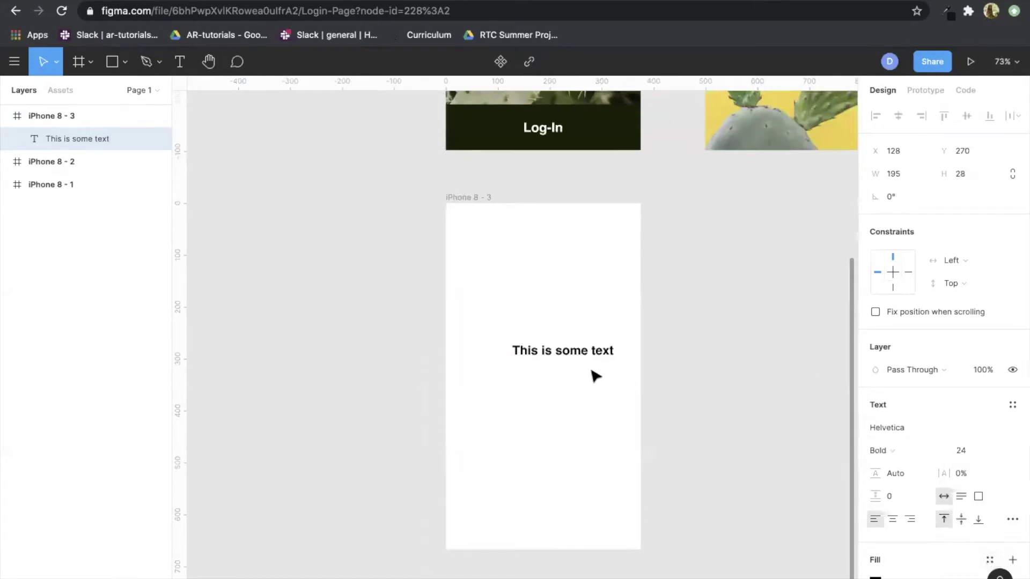
left_click(552, 354)
left_click_drag(552, 353, 517, 349)
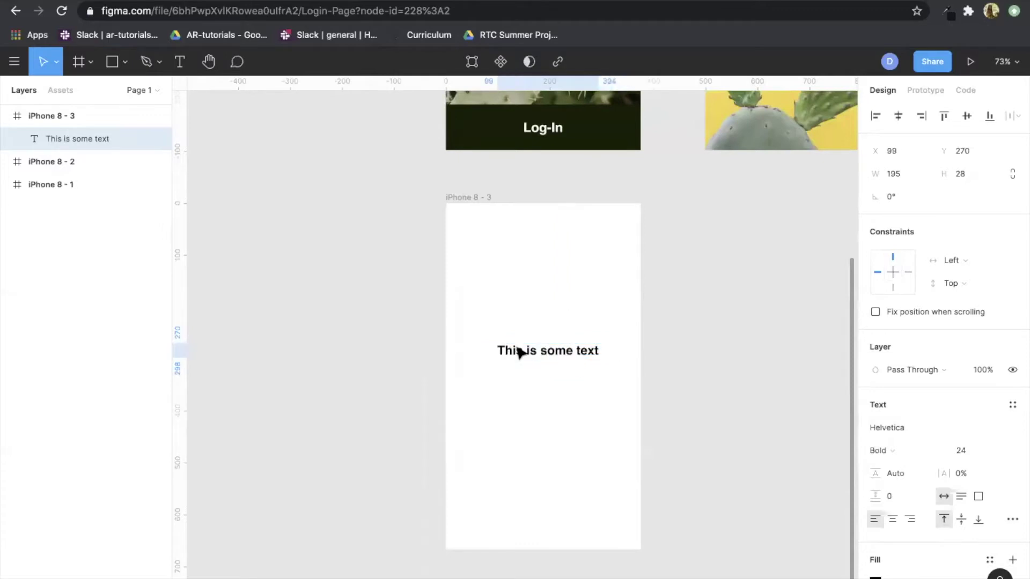
Inspect the properties of the Log-In button's rectangle and its text label on the Spikey screen.
left_click(756, 356)
scroll(756, 356, "down", 5)
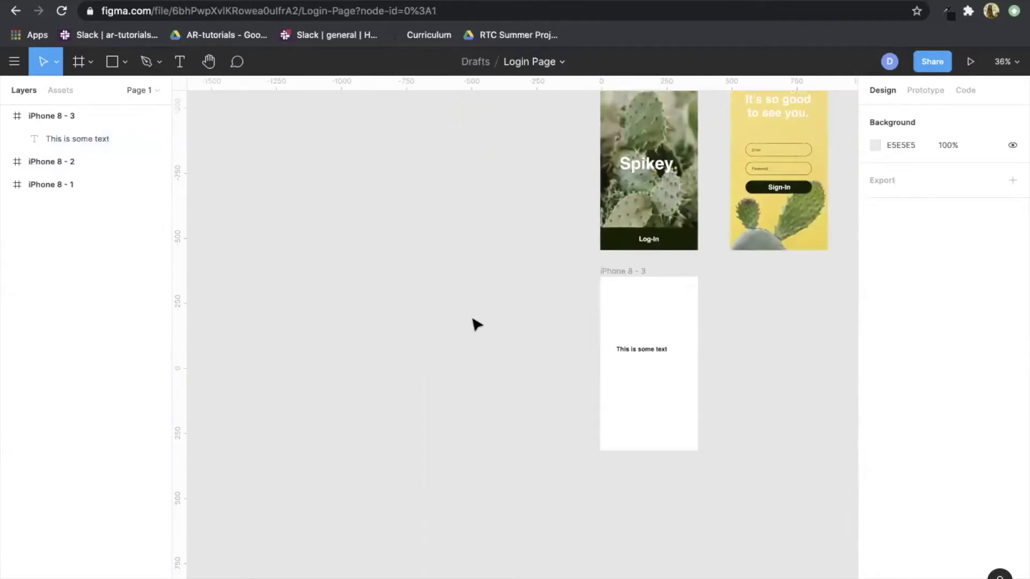
scroll(476, 324, "right", 5)
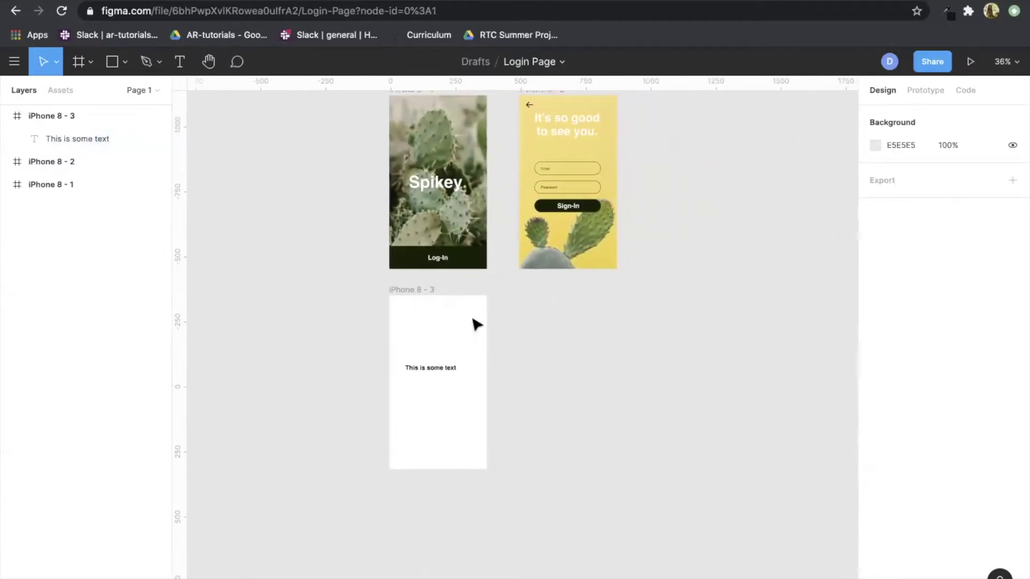
left_click(468, 264)
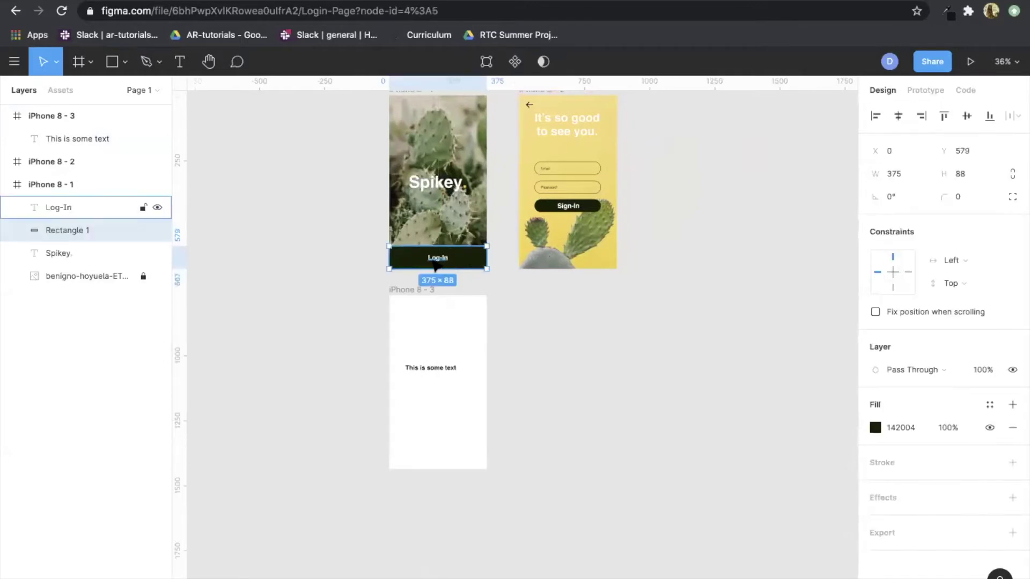
left_click(438, 258)
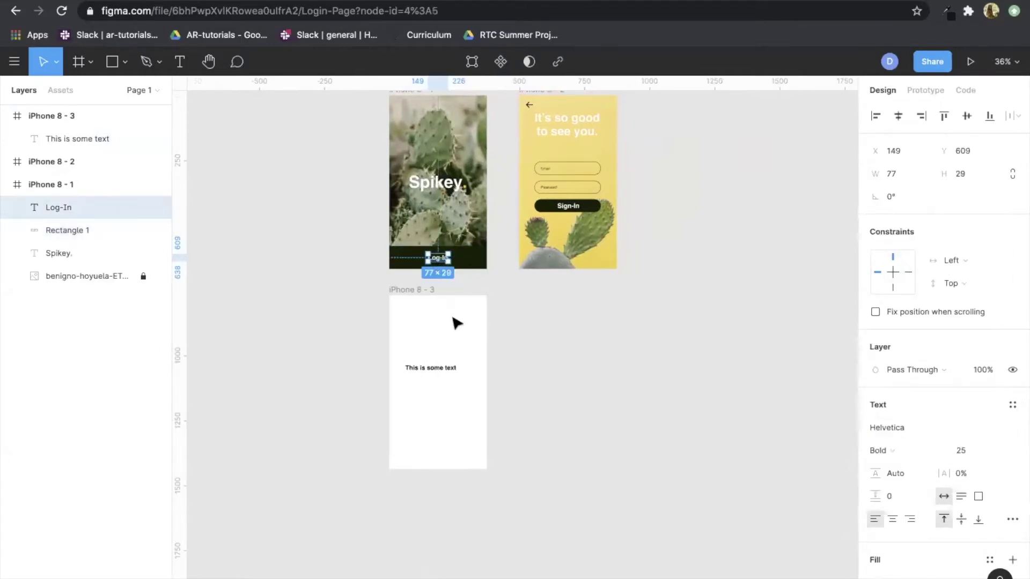
Try centre alignment on the Log-In label, restore its left alignment, and deselect the label.
left_click(893, 520)
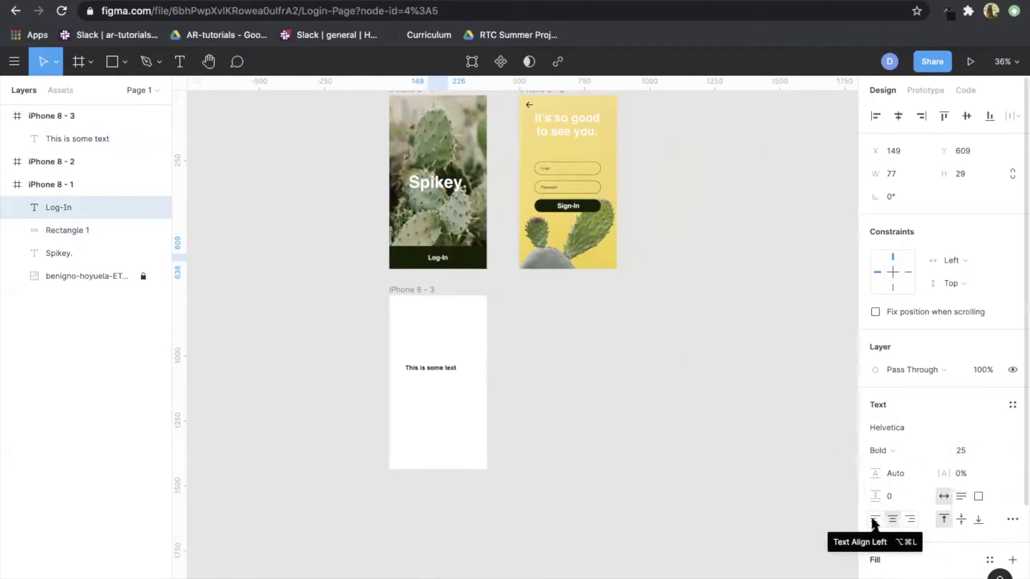
left_click(873, 519)
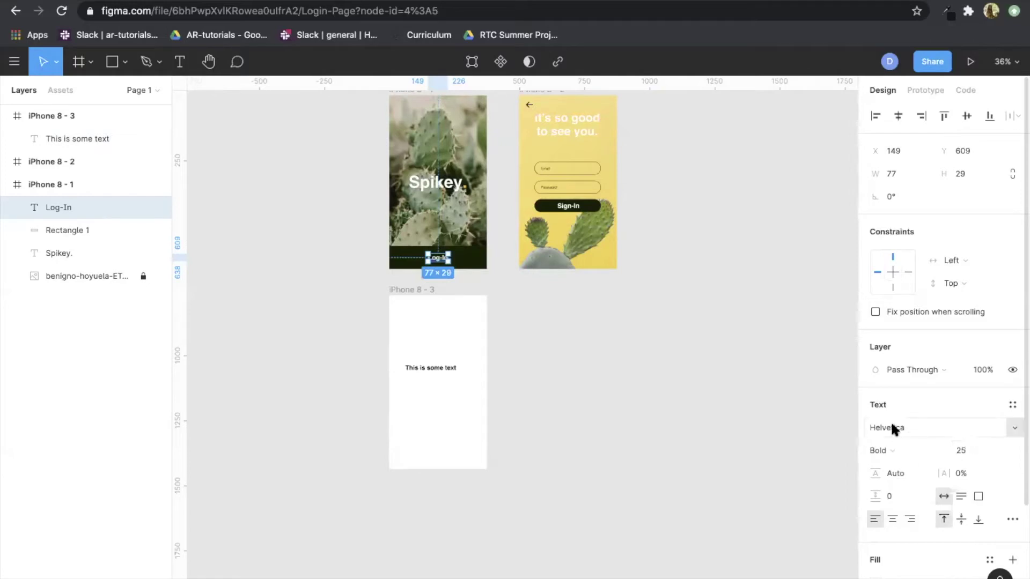
left_click(969, 446)
left_click(885, 446)
left_click(806, 440)
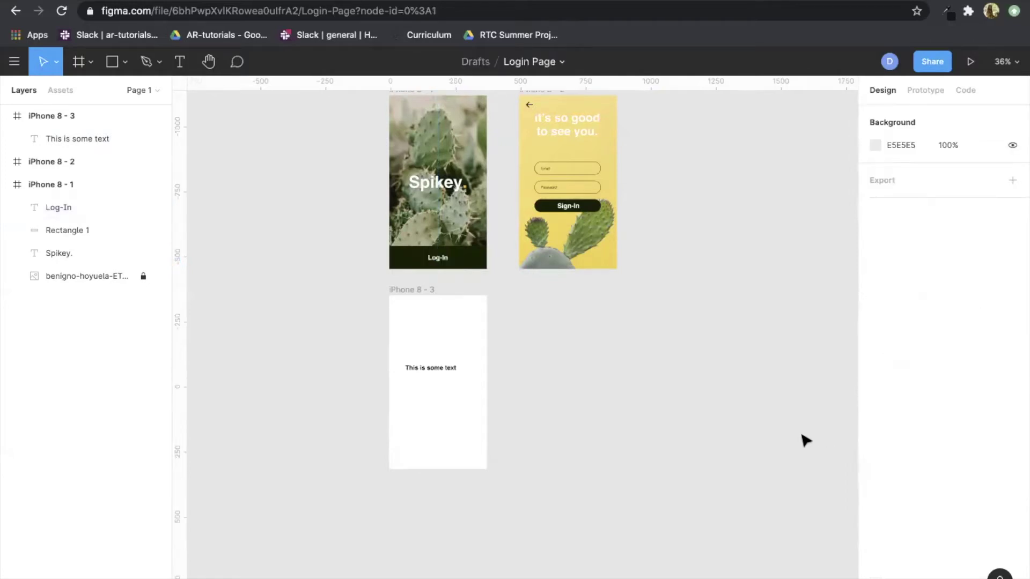
Delete the "This is some text" layer from the iPhone 8 - 3 frame.
left_click(421, 369)
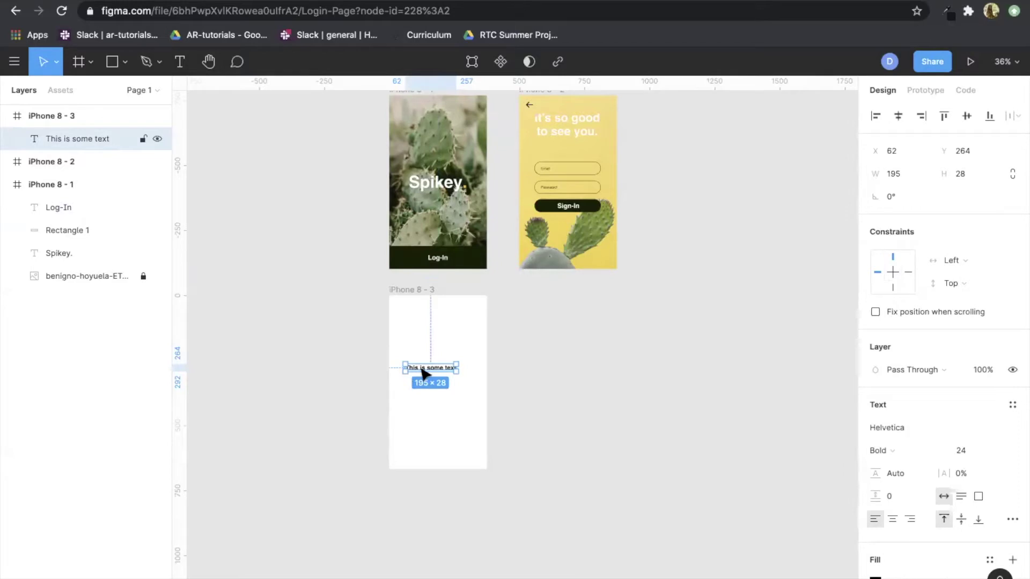
key("Delete")
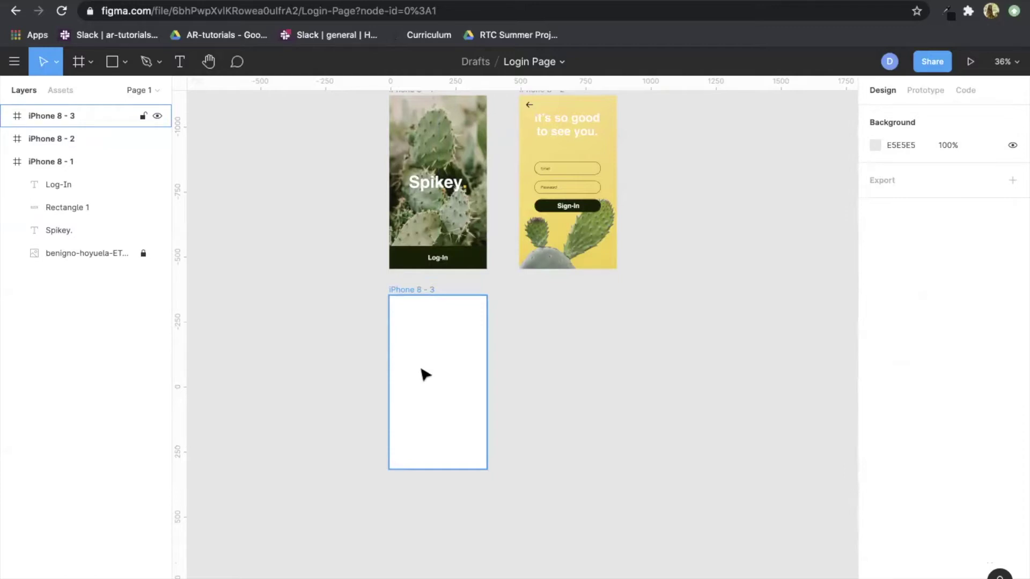
Try different solid fill colours on the iPhone 8 - 3 frame, ending on purple 733782.
left_click(426, 375)
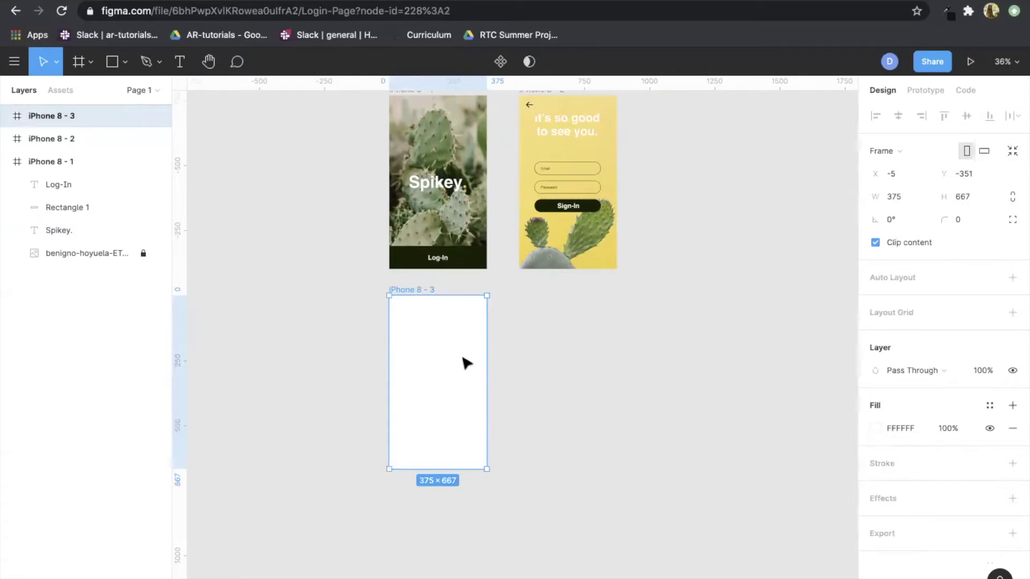
left_click(876, 428)
left_click_drag(776, 373, 722, 319)
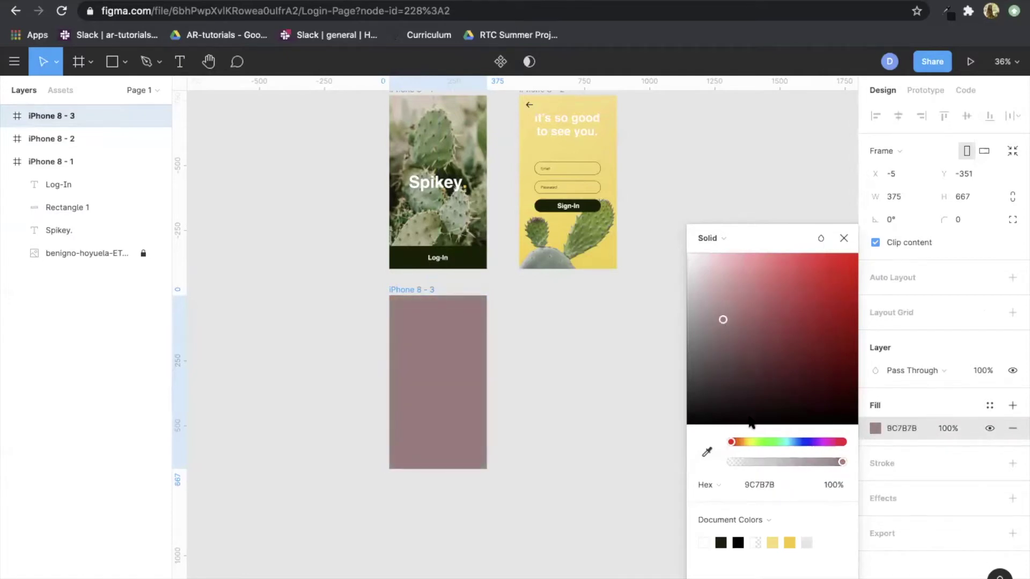
left_click_drag(764, 444, 820, 441)
left_click_drag(815, 384, 786, 340)
left_click(748, 486)
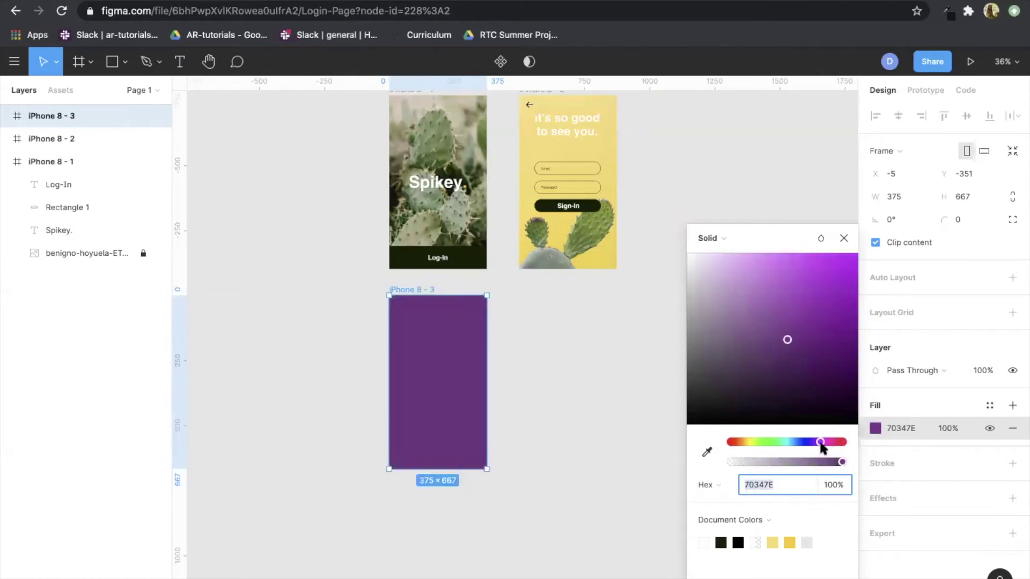
mouse_move(842, 462)
left_mouse_down()
mouse_move(749, 445)
mouse_move(852, 445)
left_mouse_up()
left_click(786, 340)
left_click(786, 341)
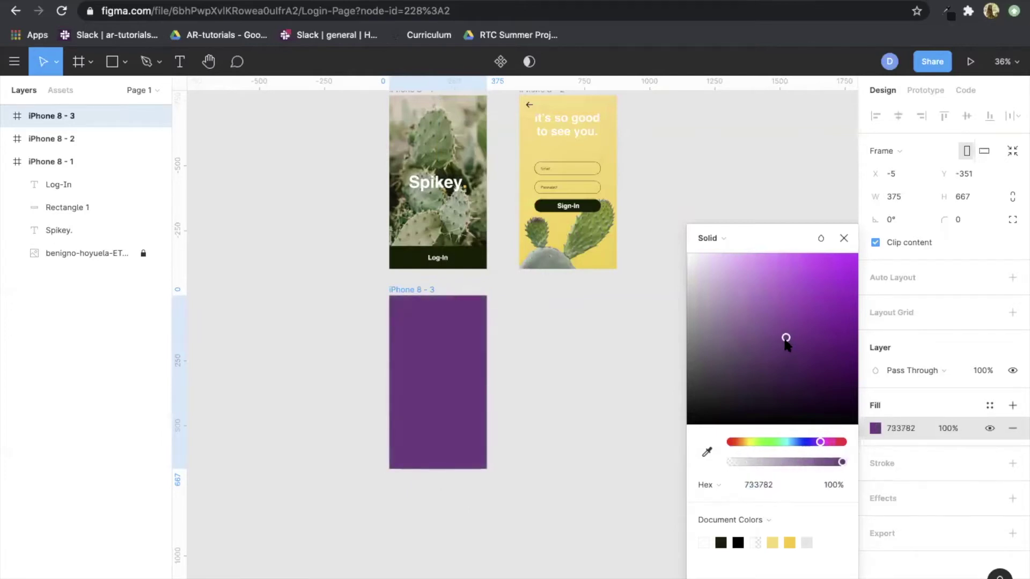
Sample the yellow background of iPhone 8 - 2 as the frame's fill, and reset the fill to white FFFFFF.
left_click(708, 452)
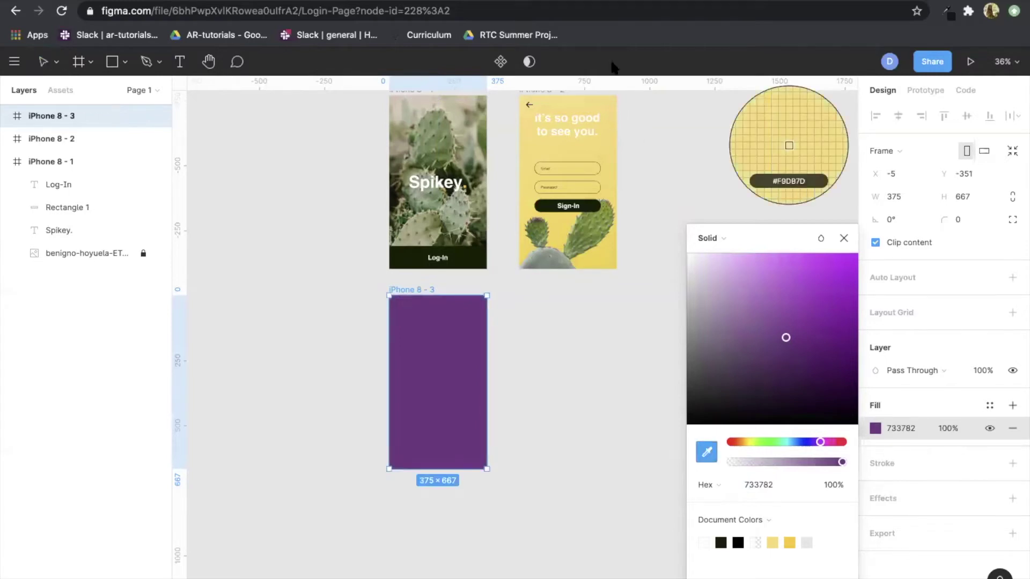
left_click(611, 145)
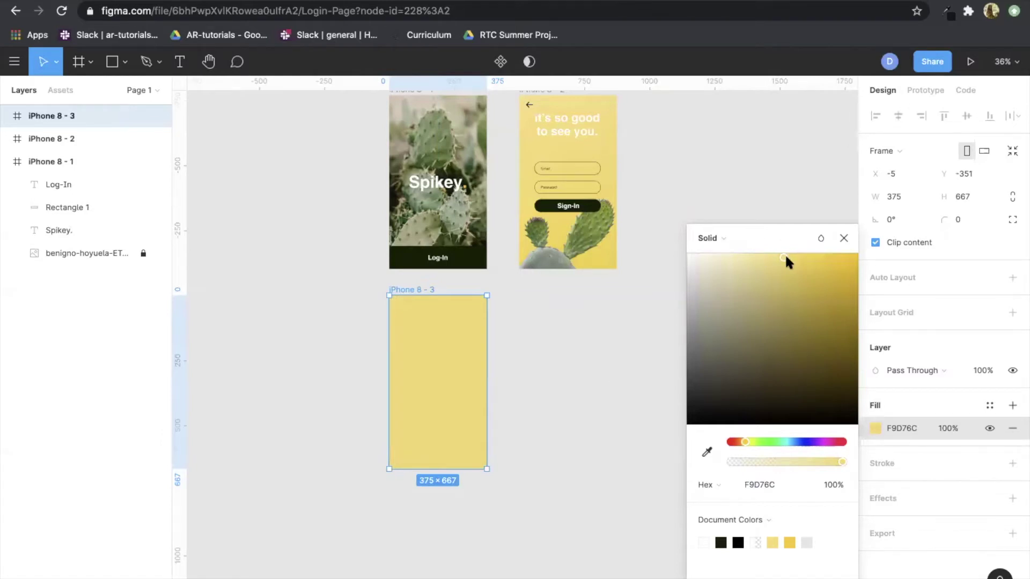
left_click_drag(786, 257, 678, 256)
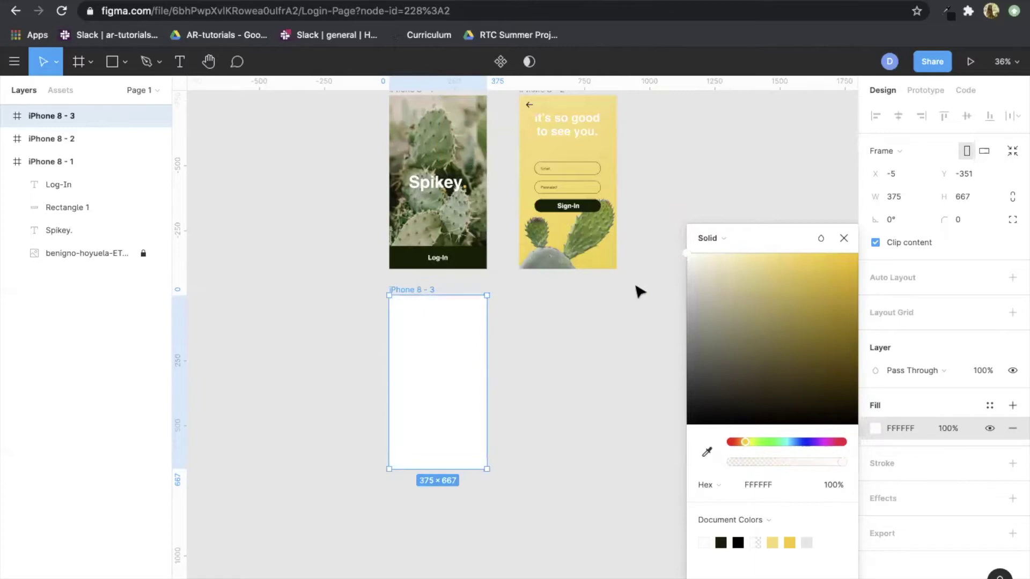
left_click(844, 238)
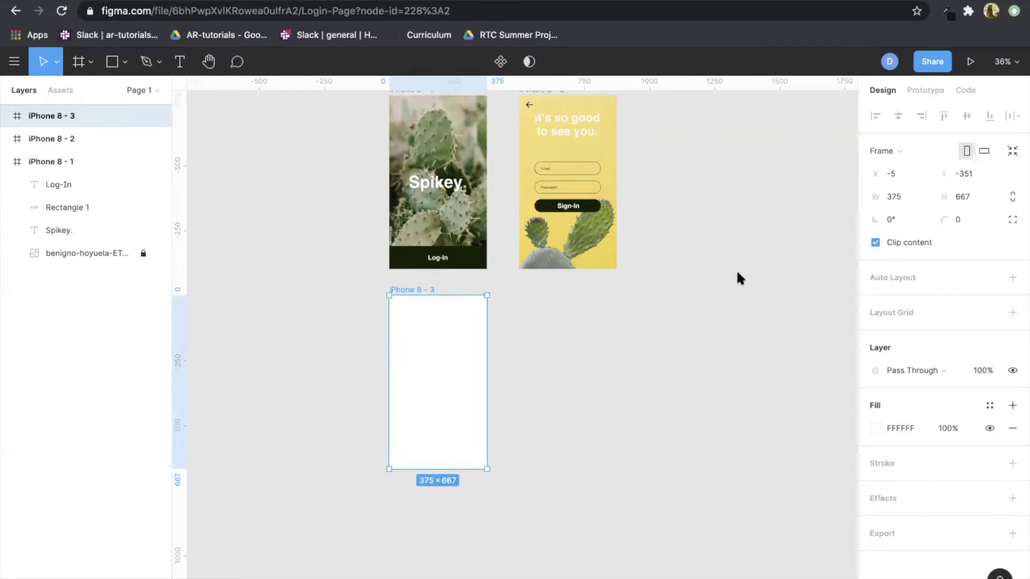
Switch to Unsplash and search the photo library for "dogs".
key("ctrl+Tab")
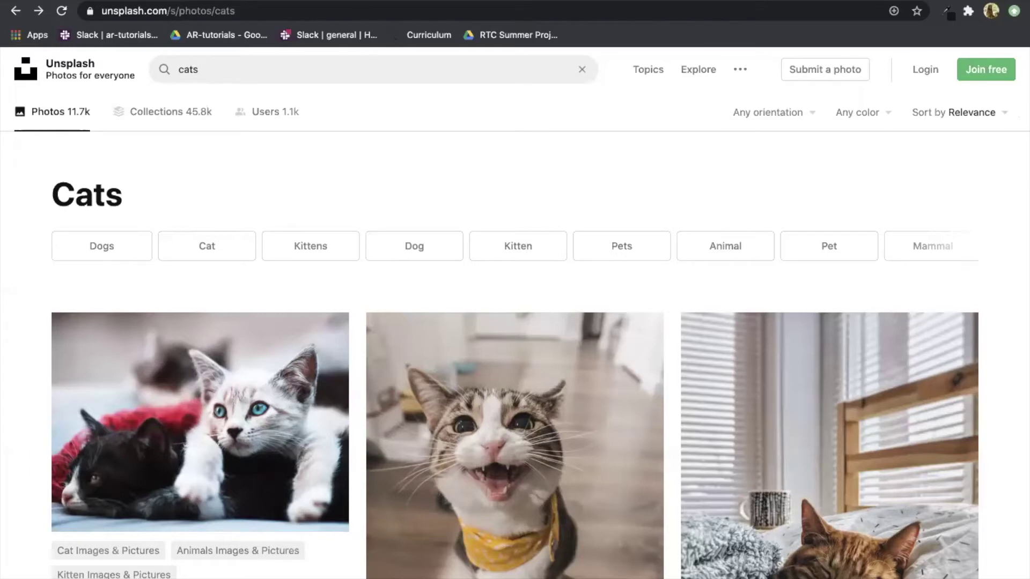
left_click(207, 75)
type("dogs")
key("Return")
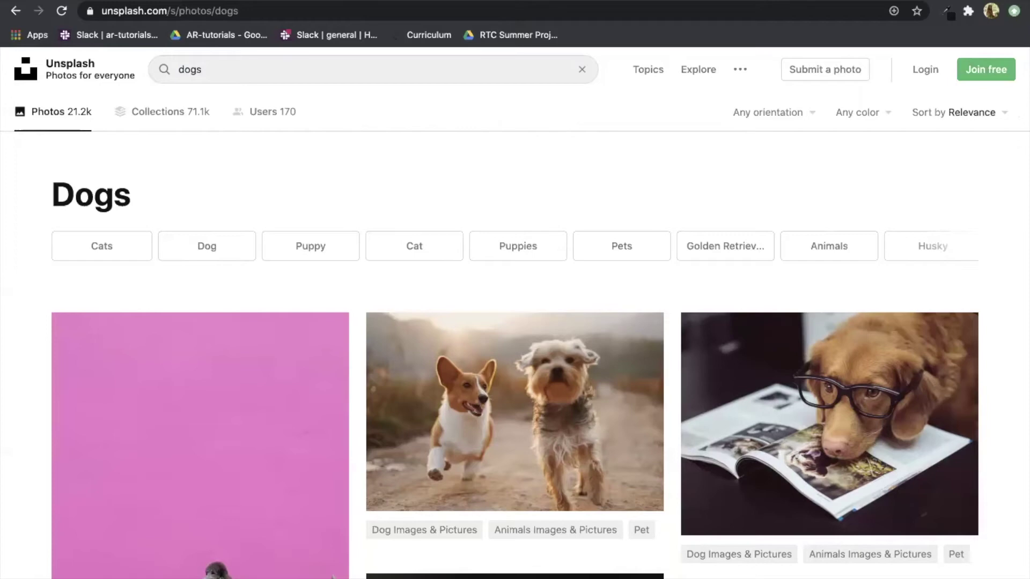
Browse the dog photo results and preview the picture of dogs lined up against the pink wall.
scroll(76, 368, "down", 3)
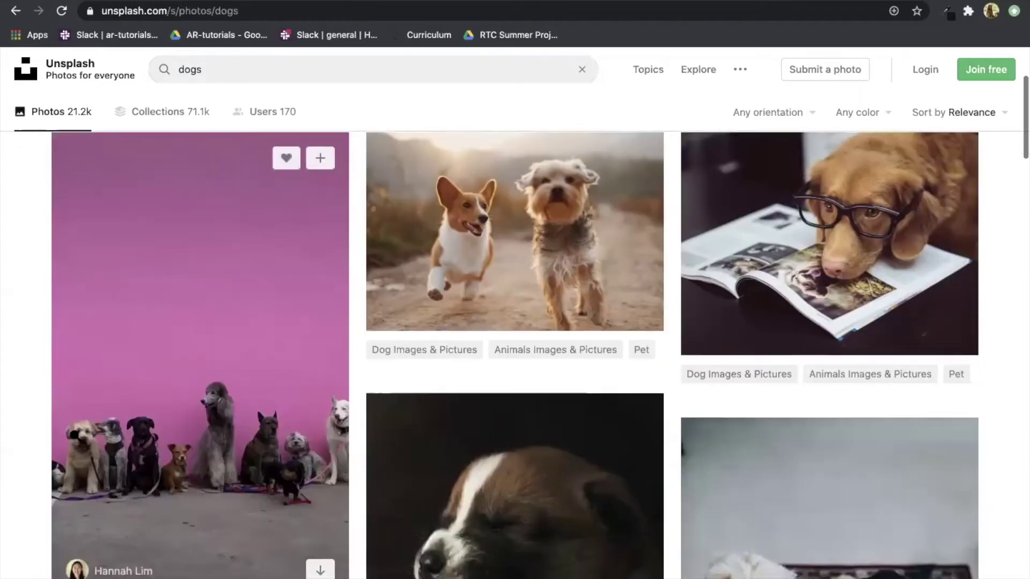
left_click(196, 390)
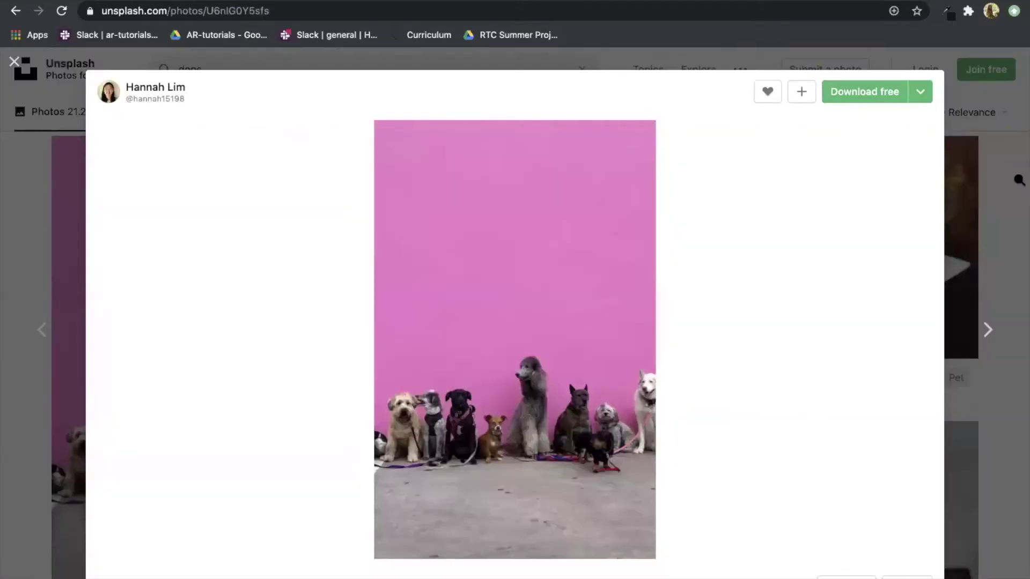
left_click(1017, 183)
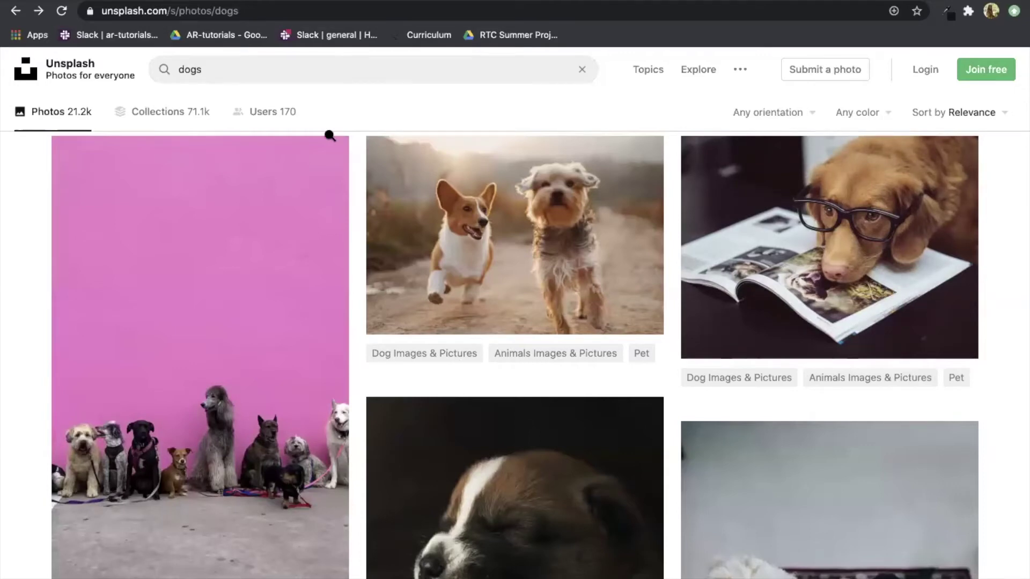
scroll(292, 271, "up", 3)
scroll(290, 271, "up", 2)
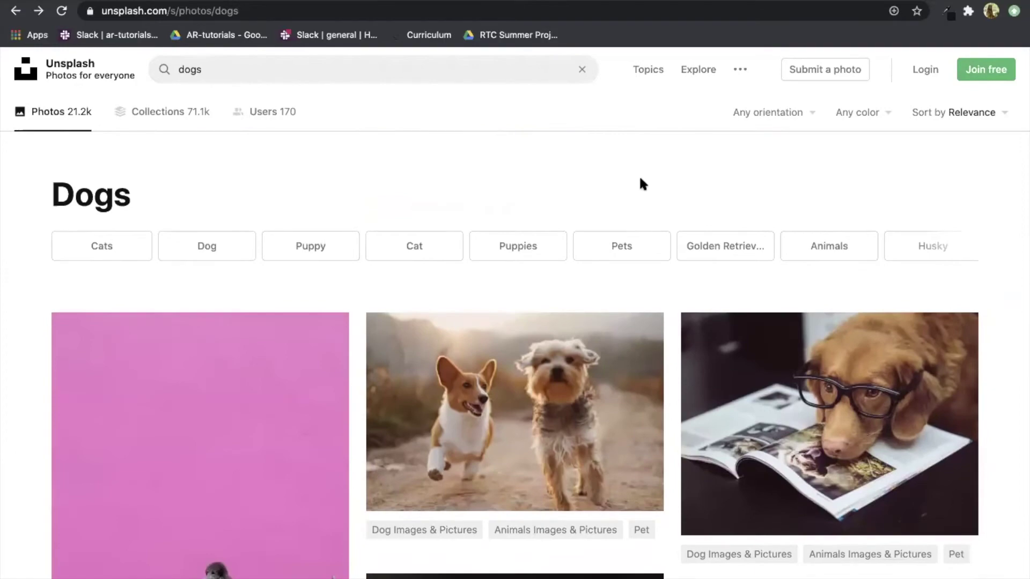
scroll(538, 303, "down", 10)
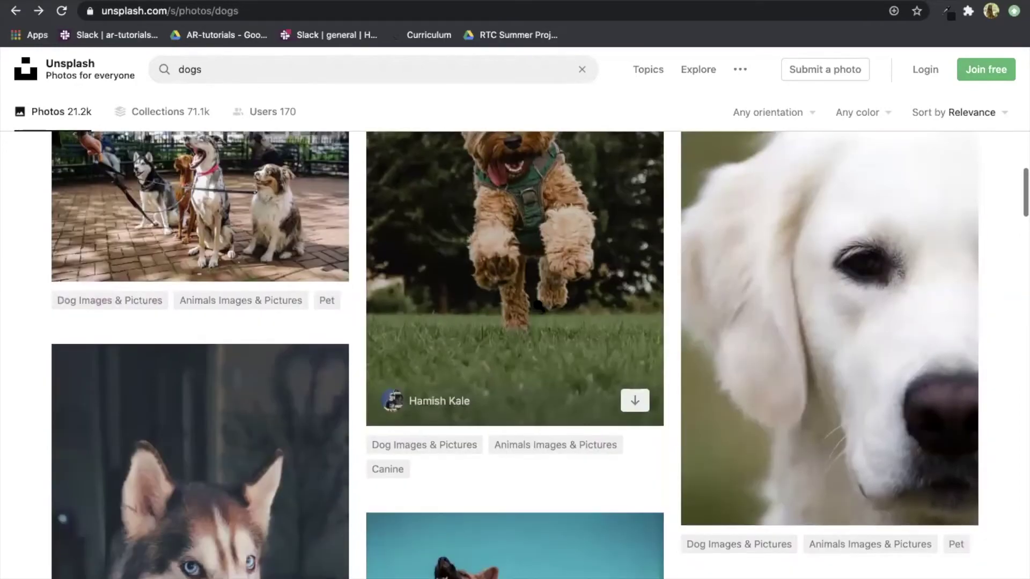
scroll(539, 308, "up", 10)
scroll(537, 303, "down", 1)
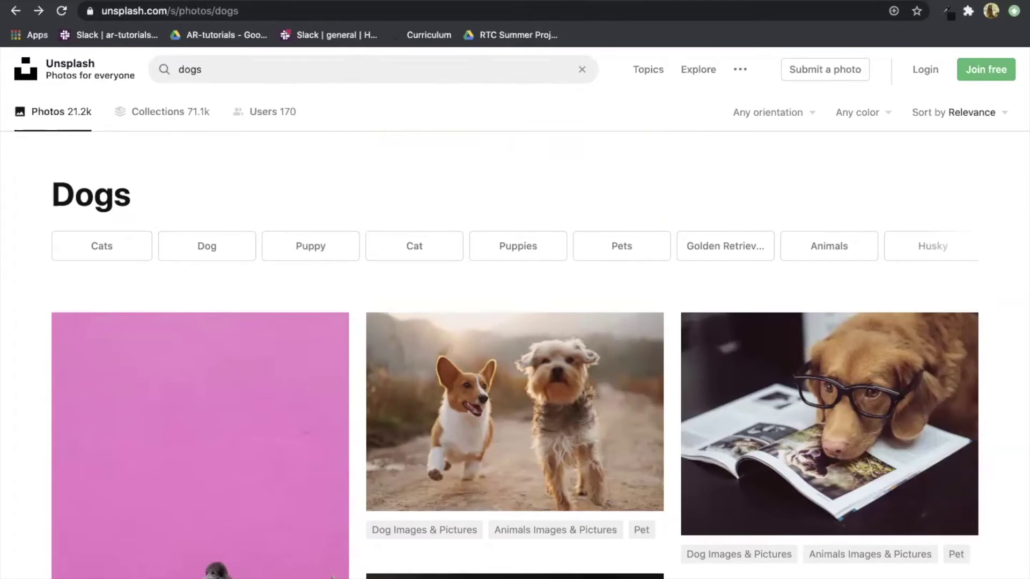
Switch back to Figma and place the cactus photo from file on the canvas.
key("ctrl+Tab")
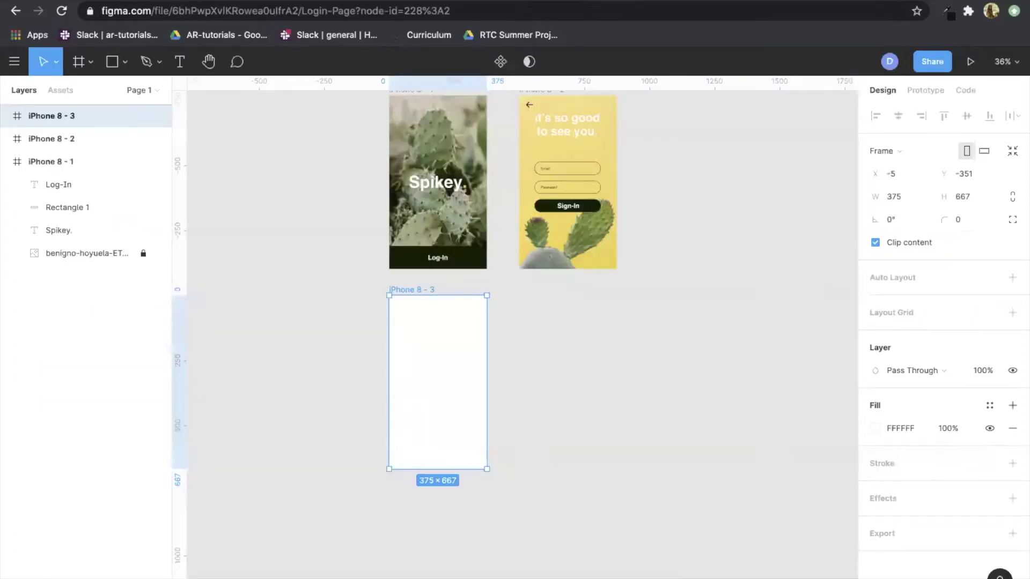
scroll(350, 354, "up", 3)
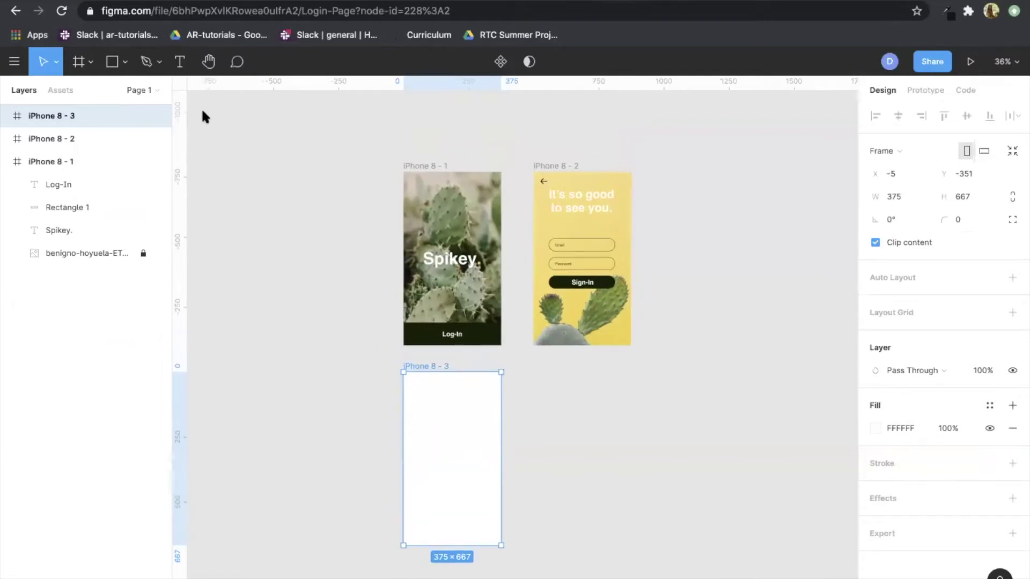
left_click(126, 63)
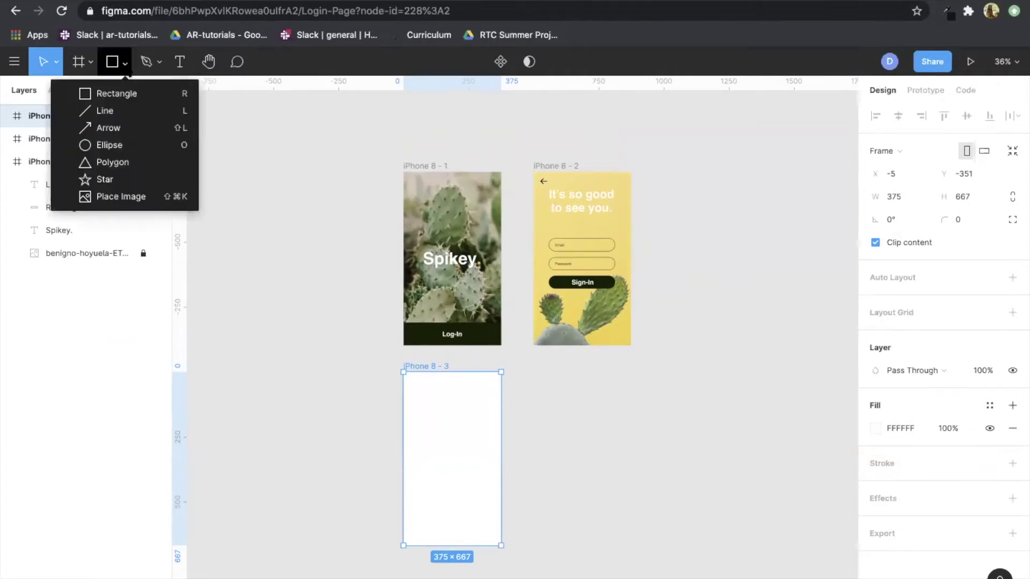
left_click(120, 200)
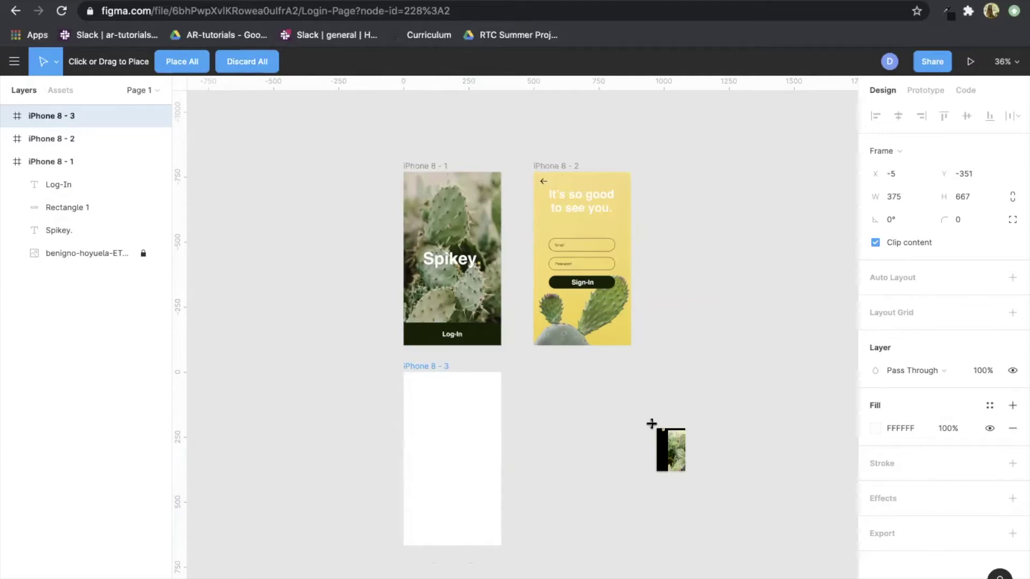
left_click(734, 405)
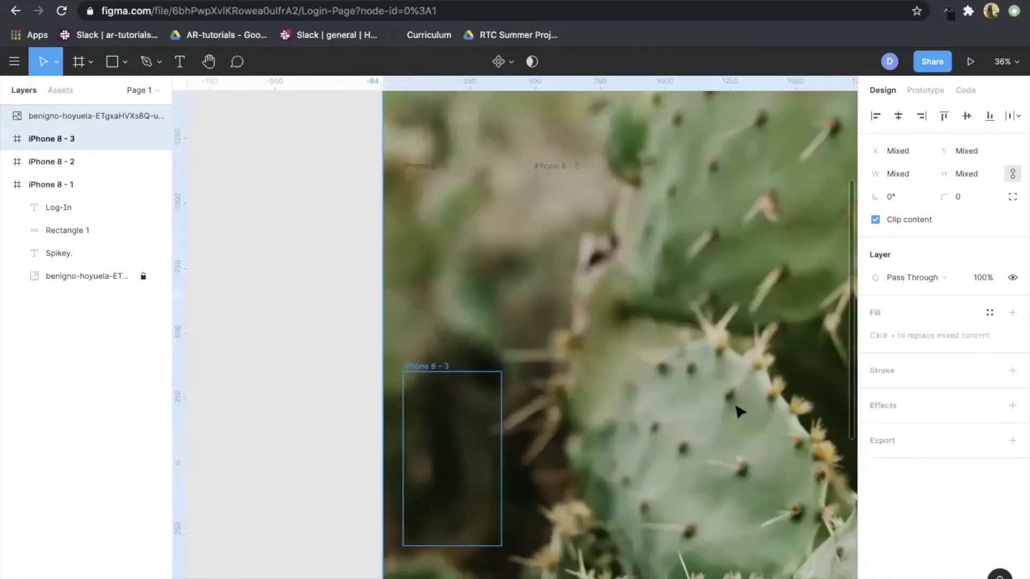
Shrink the placed cactus photo to about 494 × 746 and arrange it beside the iPhone 8 - 3 frame.
scroll(739, 412, "down", 6)
mouse_move(712, 423)
left_mouse_down()
mouse_move(765, 401)
mouse_move(805, 402)
mouse_move(709, 404)
left_mouse_up()
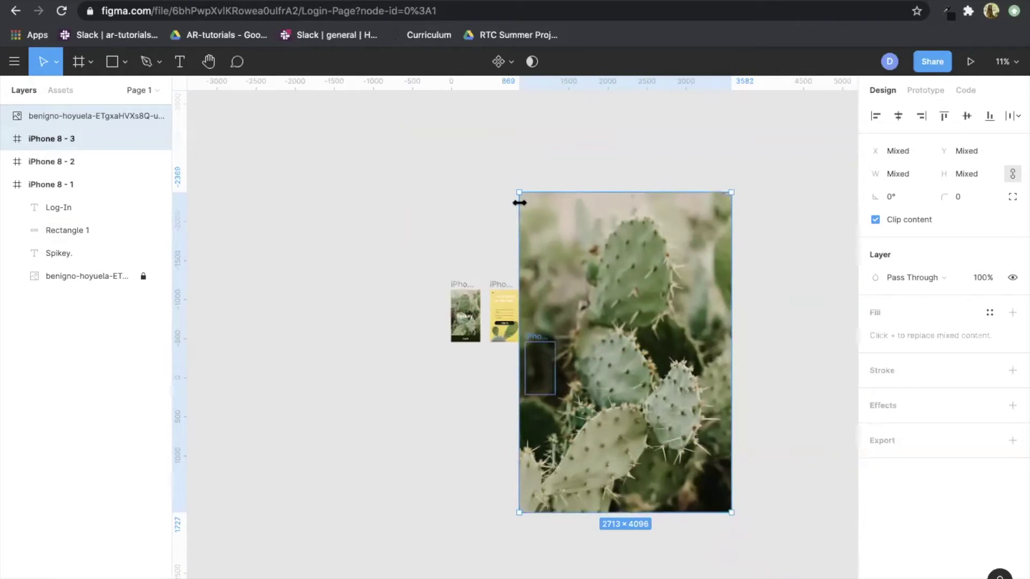
left_click_drag(551, 379, 522, 427)
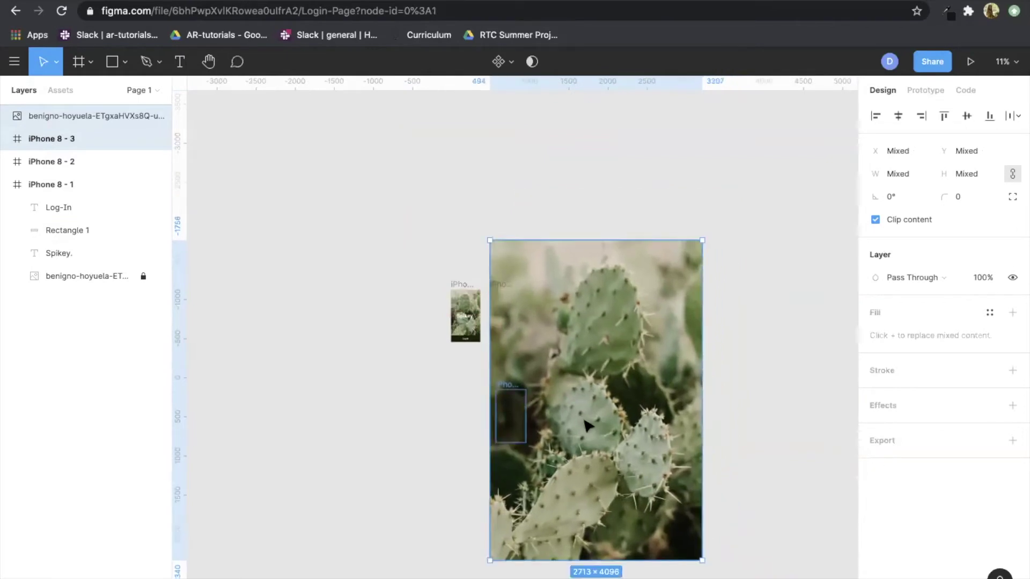
left_click_drag(588, 426, 589, 427)
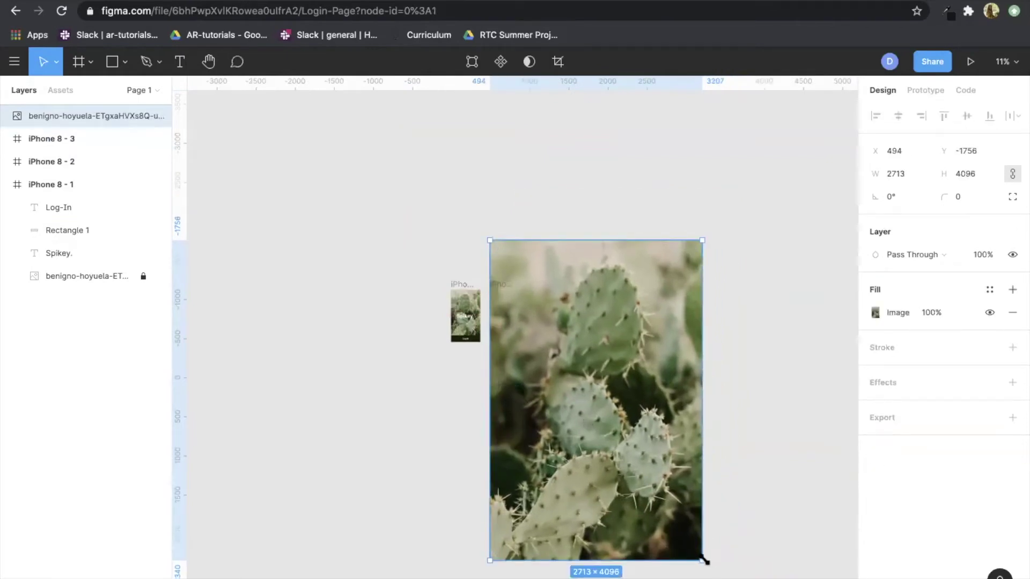
left_click_drag(704, 559, 724, 376)
left_click_drag(520, 417, 472, 397)
left_click(670, 301)
left_click_drag(626, 224, 699, 333)
left_click_drag(722, 378, 527, 423)
scroll(455, 401, "up", 5)
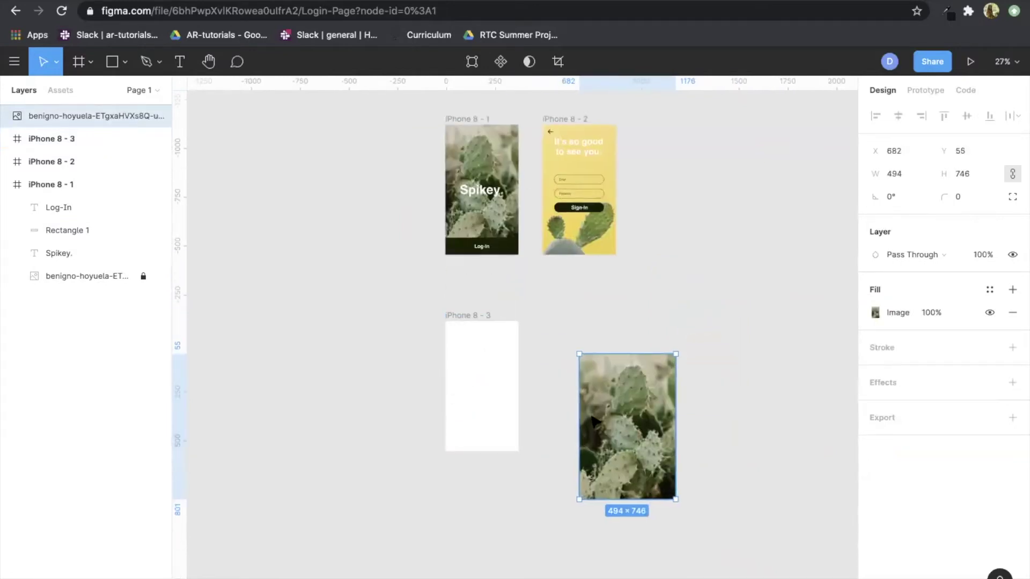
Move the cactus photo into the iPhone 8 - 3 frame and resize it to 442 × 667 to fill the frame.
left_click_drag(592, 416, 550, 369)
left_click_drag(536, 306, 523, 386)
left_click_drag(589, 395, 482, 377)
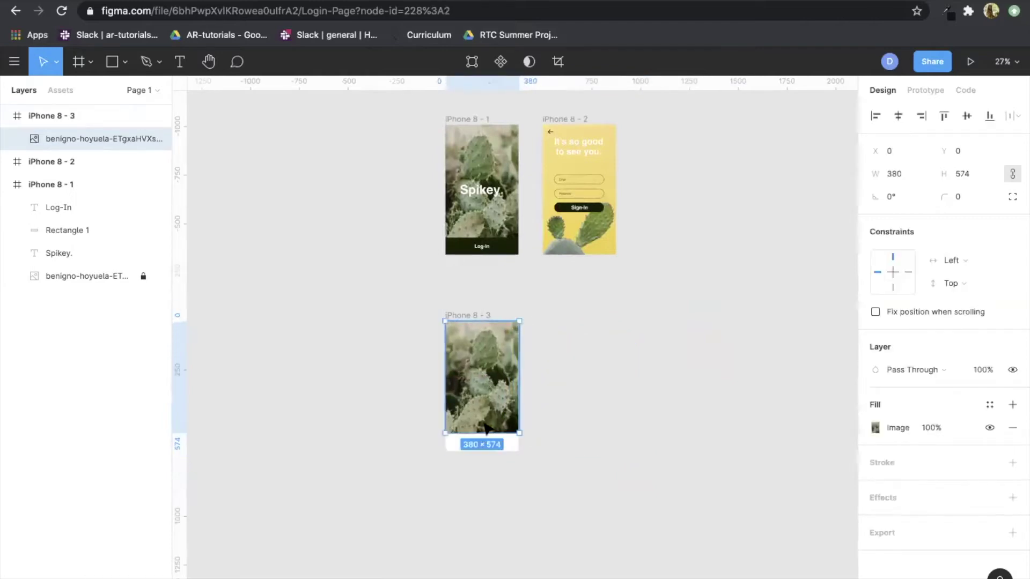
left_click_drag(486, 435, 485, 451)
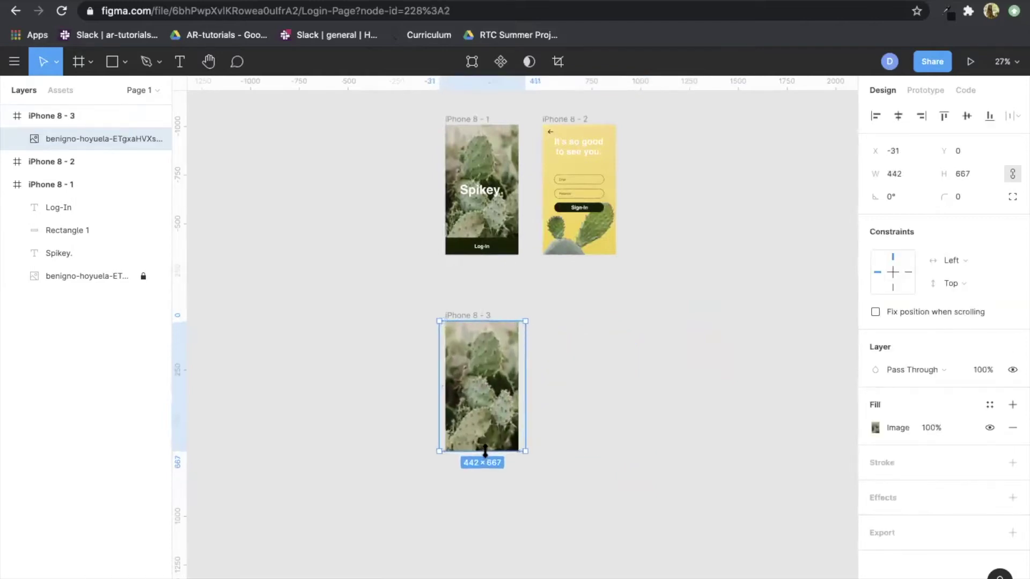
left_click(619, 390)
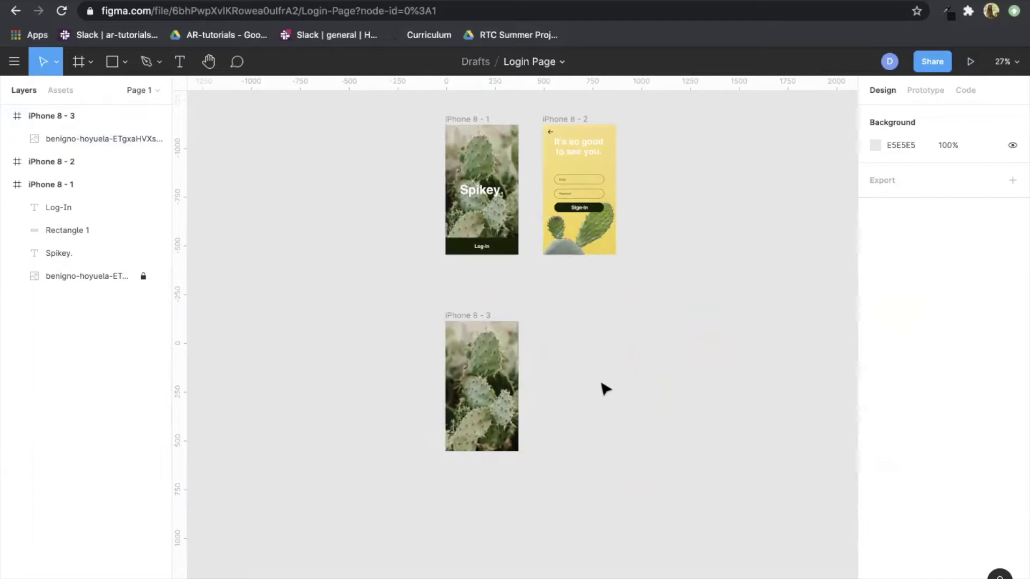
Move the iPhone 8 - 3 frame with its photo slightly upward, closer to the iPhone 8 - 1 frame.
left_click_drag(571, 457, 424, 293)
left_click_drag(473, 375, 475, 358)
left_click(557, 375)
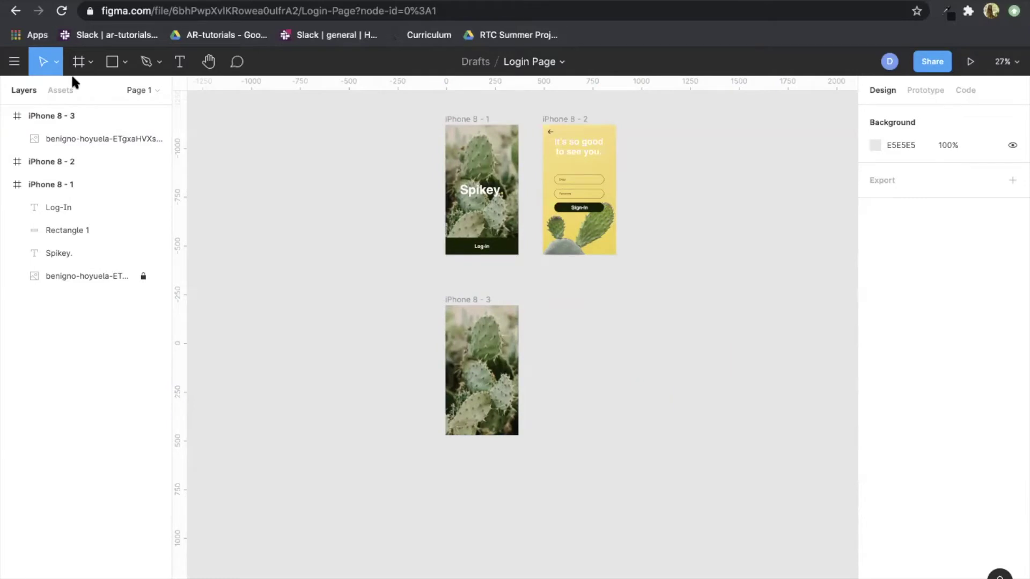
Draw a 375 × 92 rectangle spanning the full width along the bottom edge of the iPhone 8 - 3 frame.
left_click(124, 62)
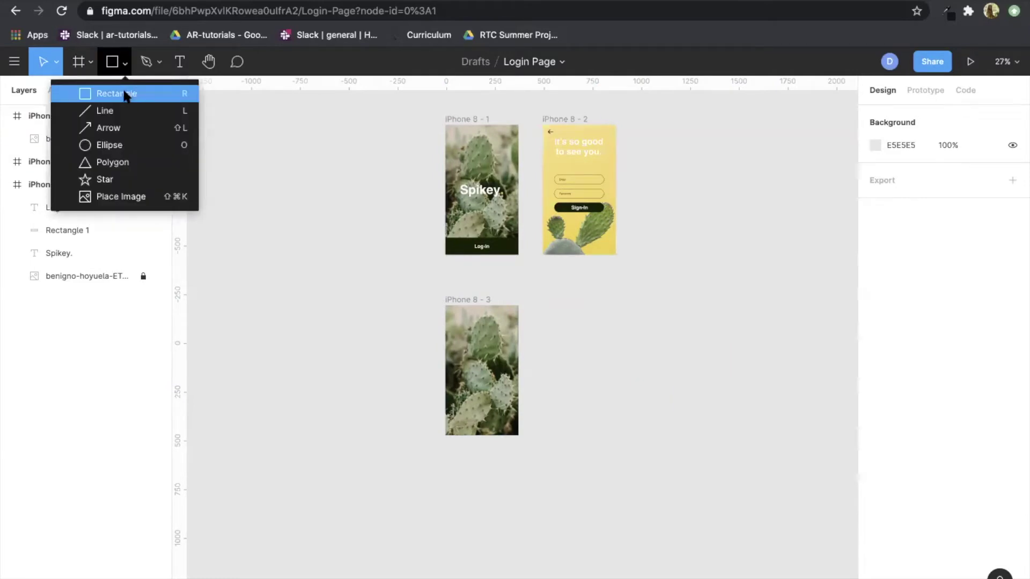
left_click(124, 95)
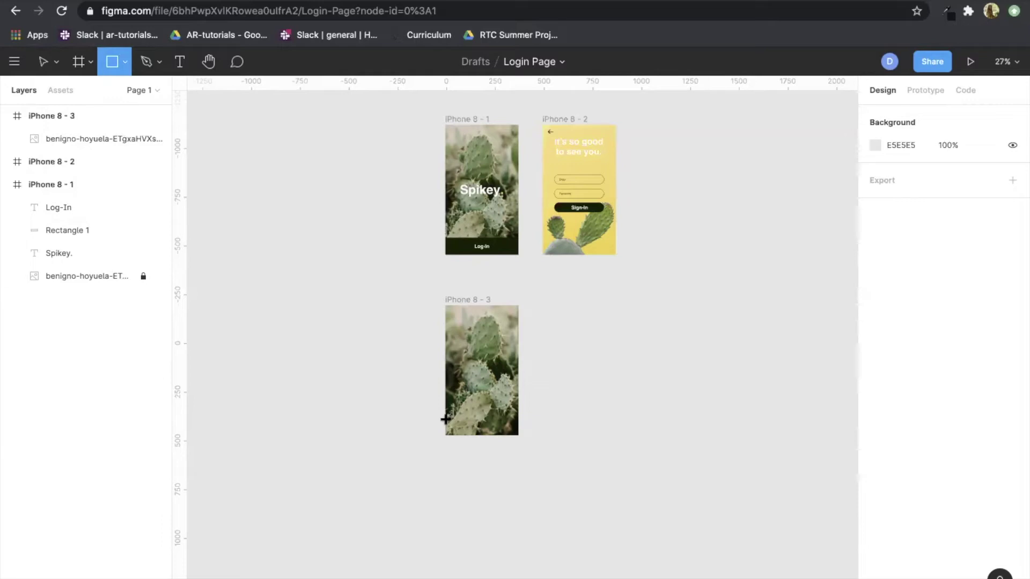
mouse_move(446, 420)
left_mouse_down()
mouse_move(515, 432)
mouse_move(487, 417)
left_mouse_up()
left_click(607, 442)
left_click(494, 425)
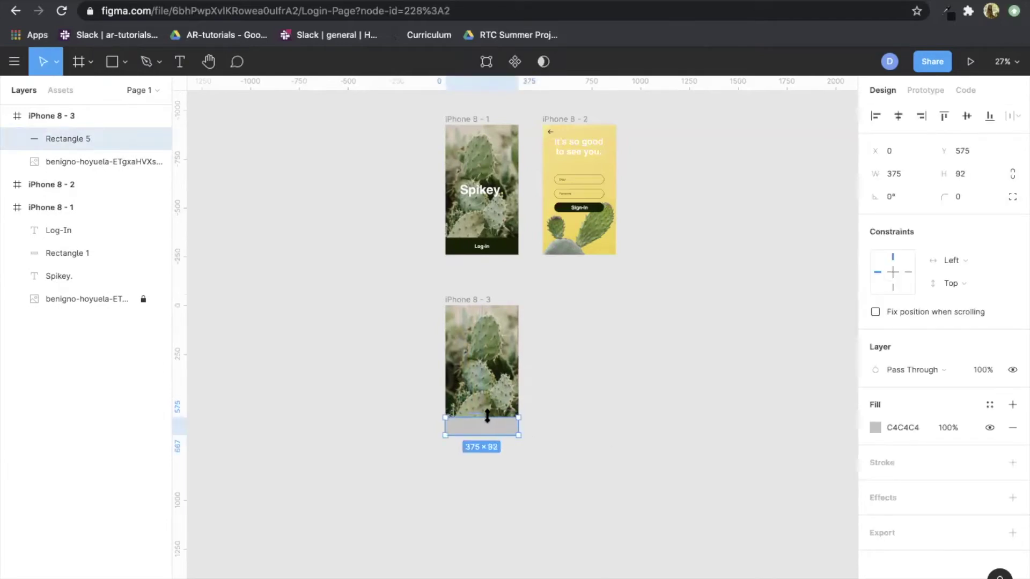
left_click(583, 425)
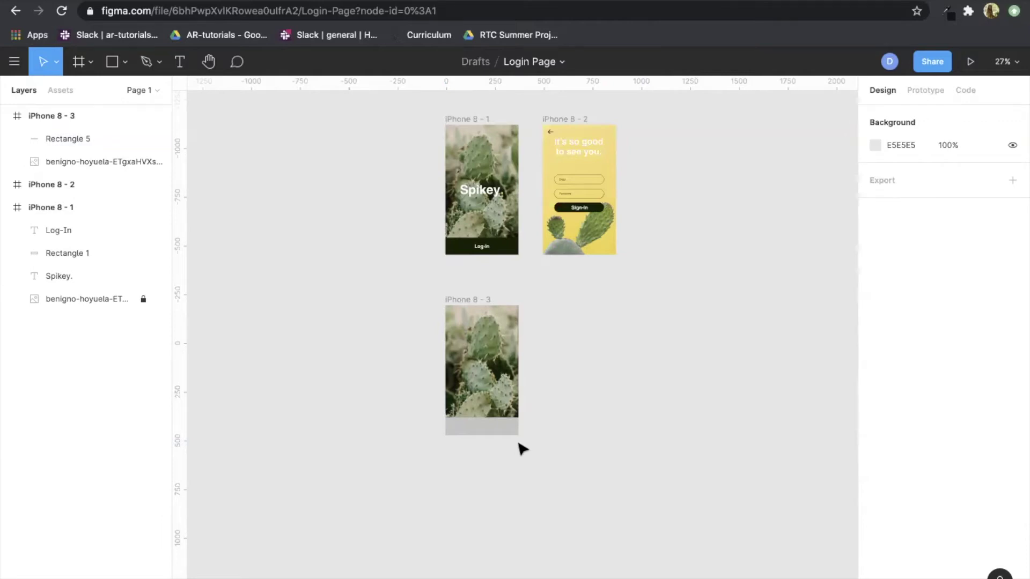
Fill the new rectangle with the dark green 142004 sampled from the login bar of the iPhone 8 - 1 frame.
left_click(480, 429)
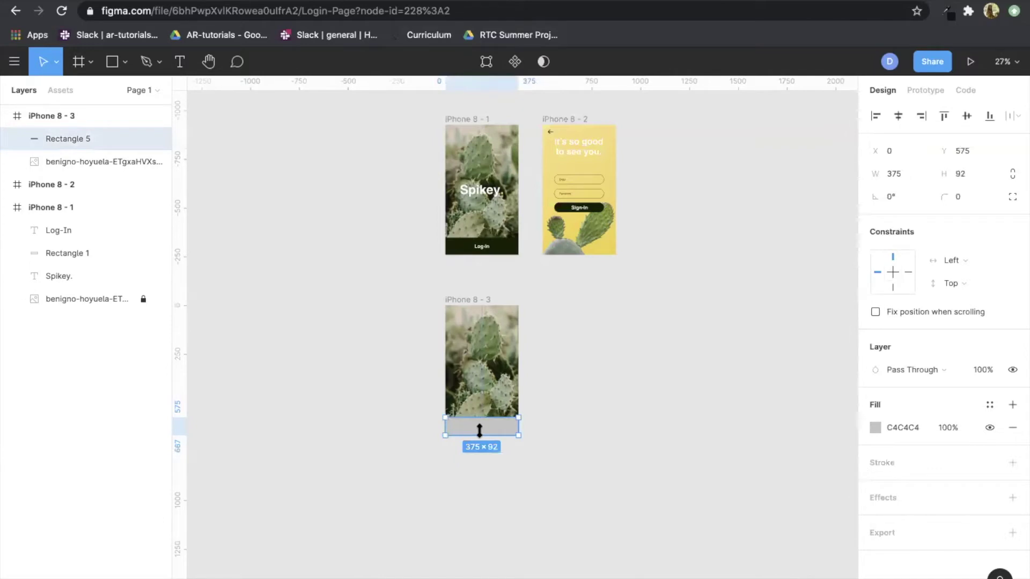
left_click(875, 427)
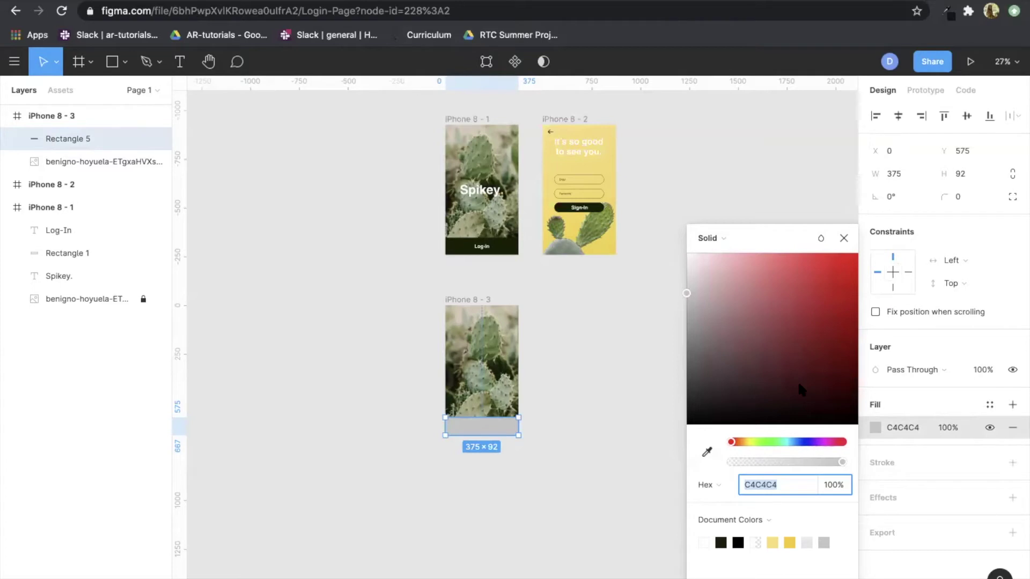
left_click(700, 455)
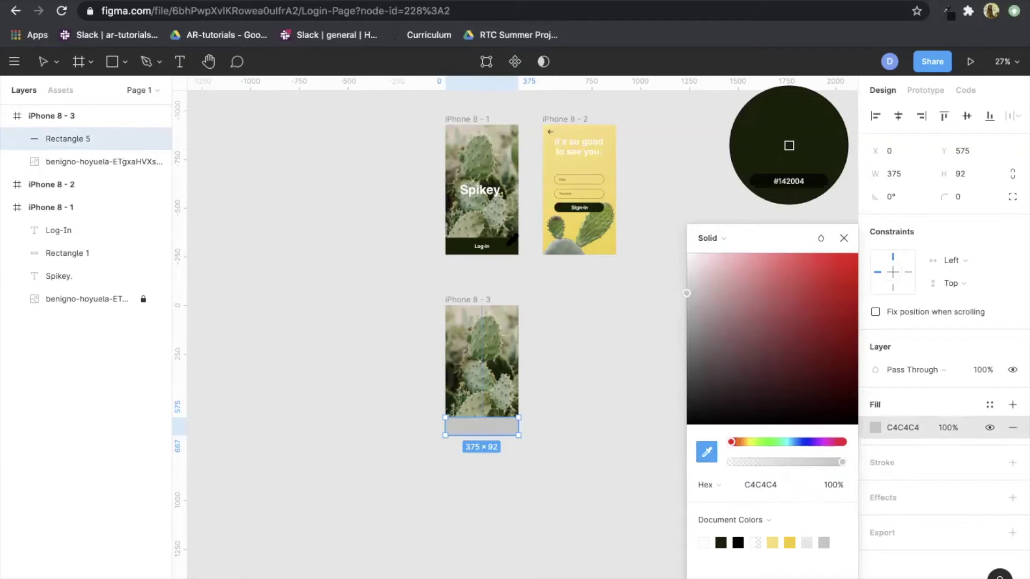
left_click(789, 146)
left_click(800, 176)
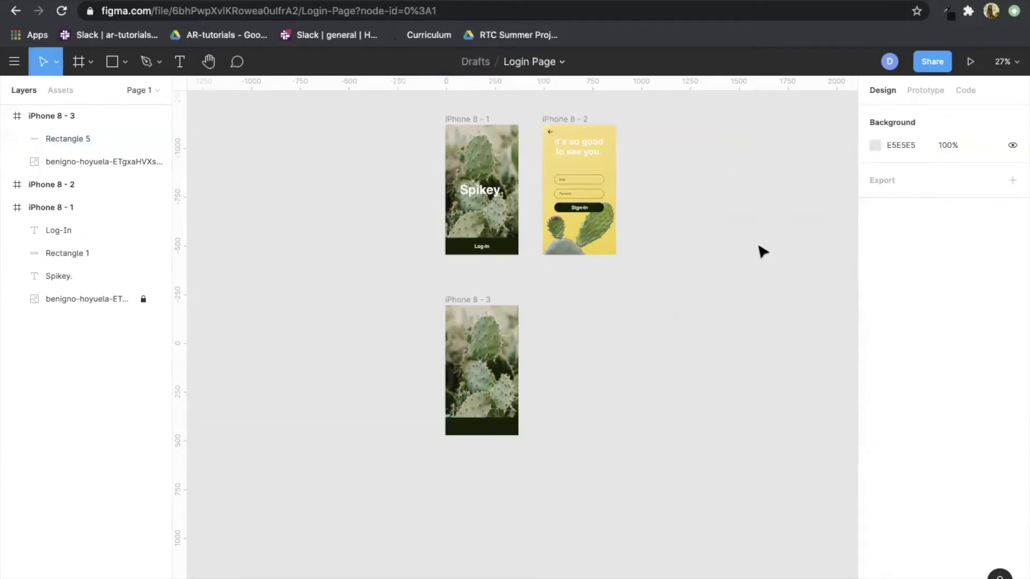
Add the text "Log-in" on the dark bar of the iPhone 8 - 3 frame and center it within the bar.
scroll(479, 482, "down", 2)
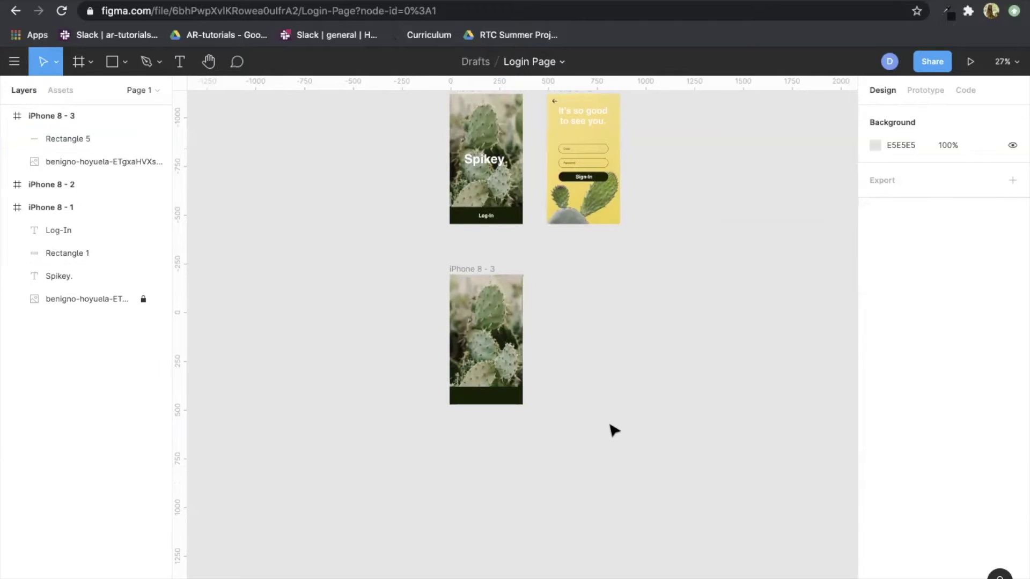
left_click(180, 62)
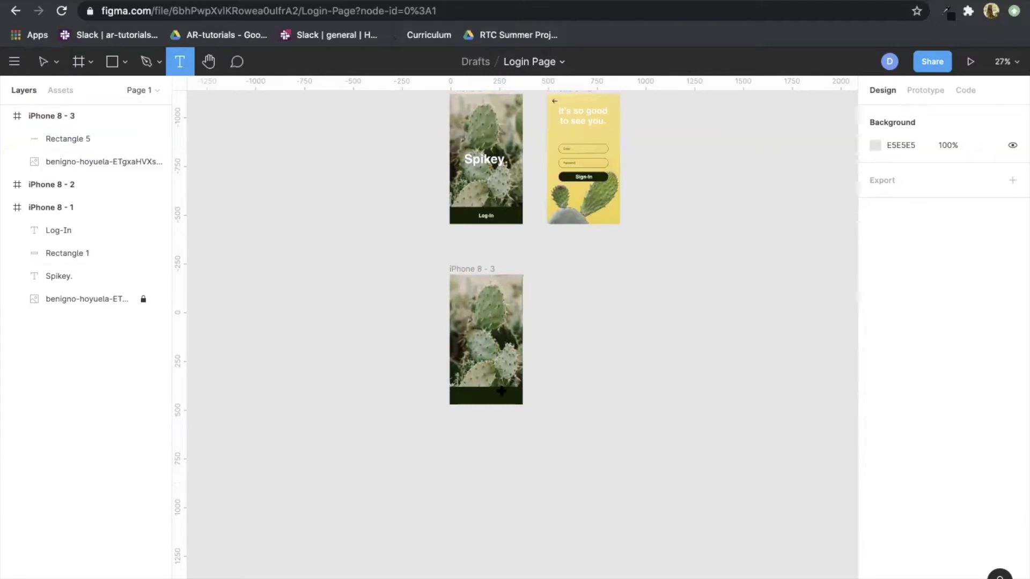
left_click(478, 396)
type("Login")
key("Escape")
scroll(485, 399, "up", 5)
double_click(486, 406)
type("Log-in")
key("Escape")
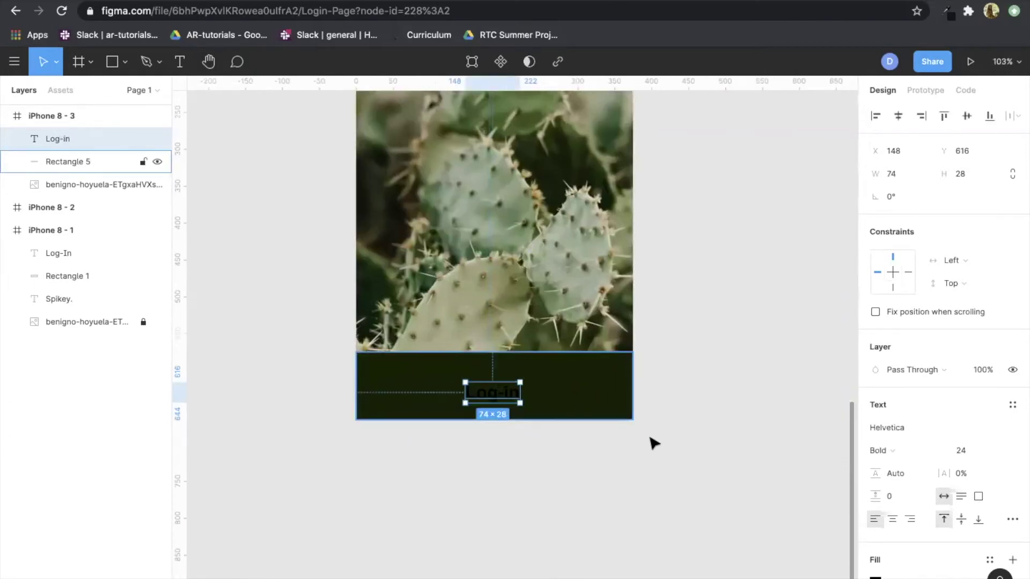
key("Escape")
left_click_drag(500, 401, 504, 397)
left_click(707, 394)
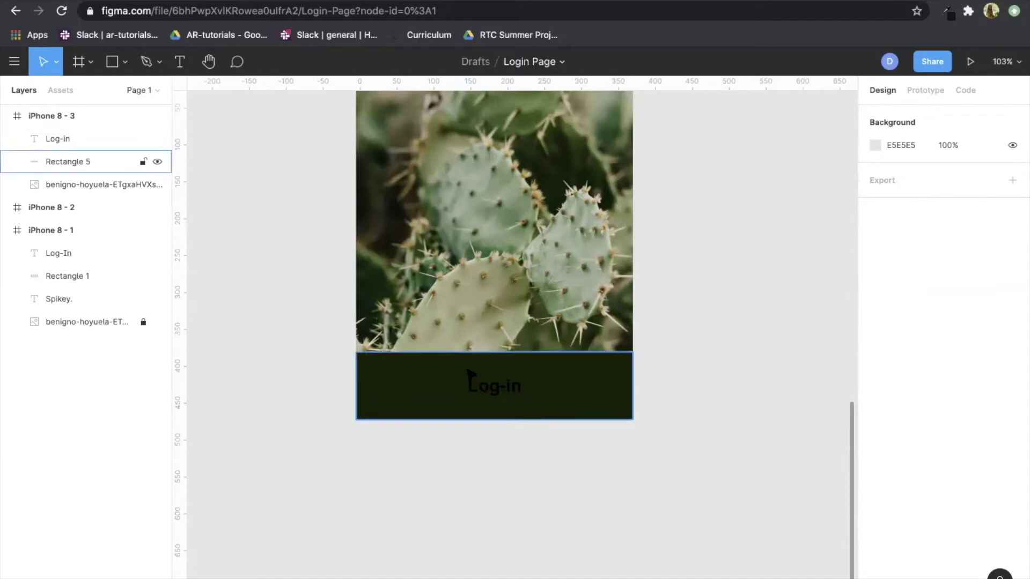
Set the fill of the "Log-in" text on the iPhone 8 - 3 frame to white, FFFFFF.
left_click(498, 391)
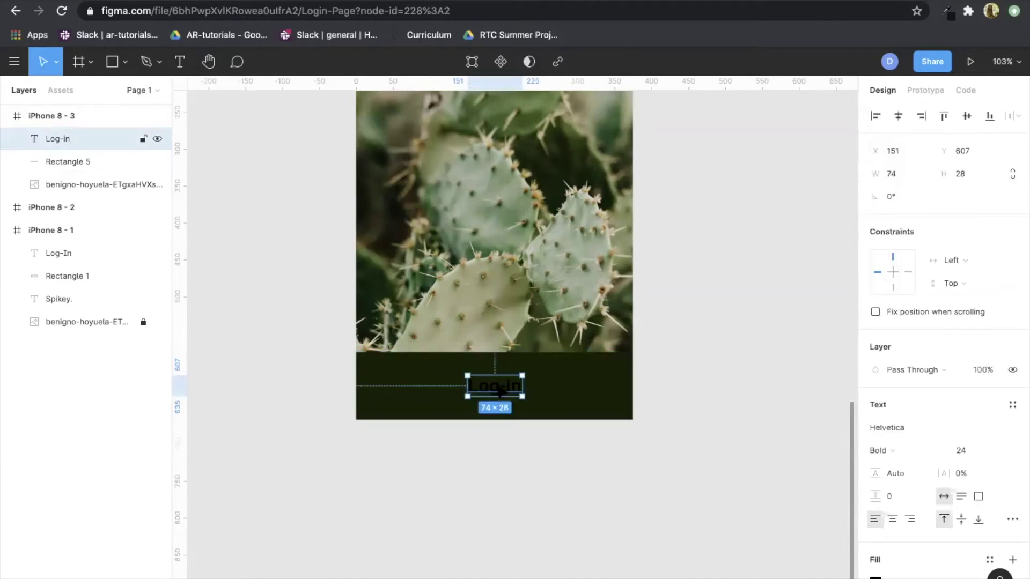
left_click(875, 577)
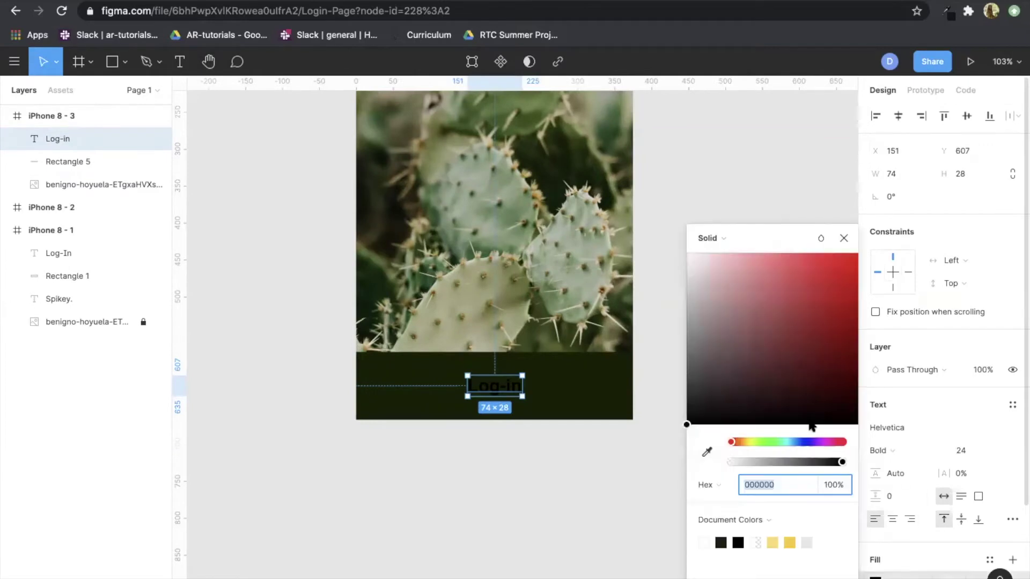
left_click_drag(784, 312, 658, 226)
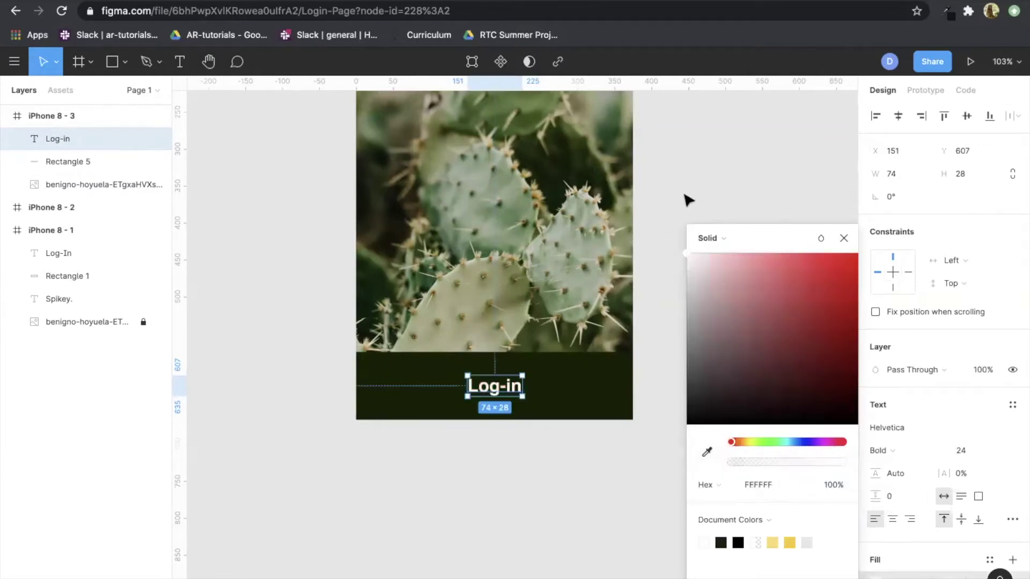
left_click(685, 201)
Add the text "Spikey." over the cactus photo in the iPhone 8 - 3 frame.
scroll(686, 200, "down", 5)
scroll(688, 200, "up", 3)
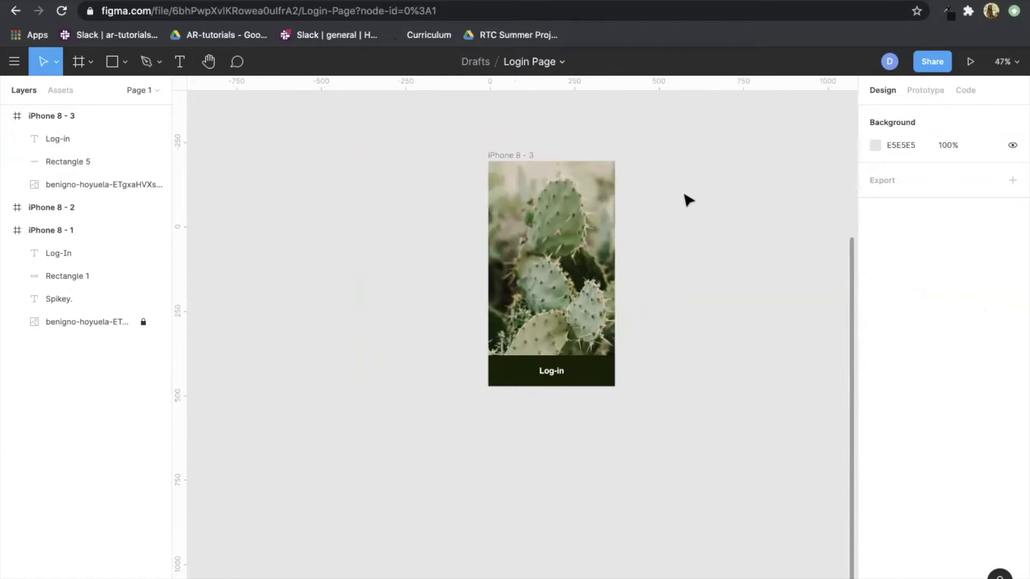
scroll(669, 372, "up", 3)
scroll(668, 373, "down", 3)
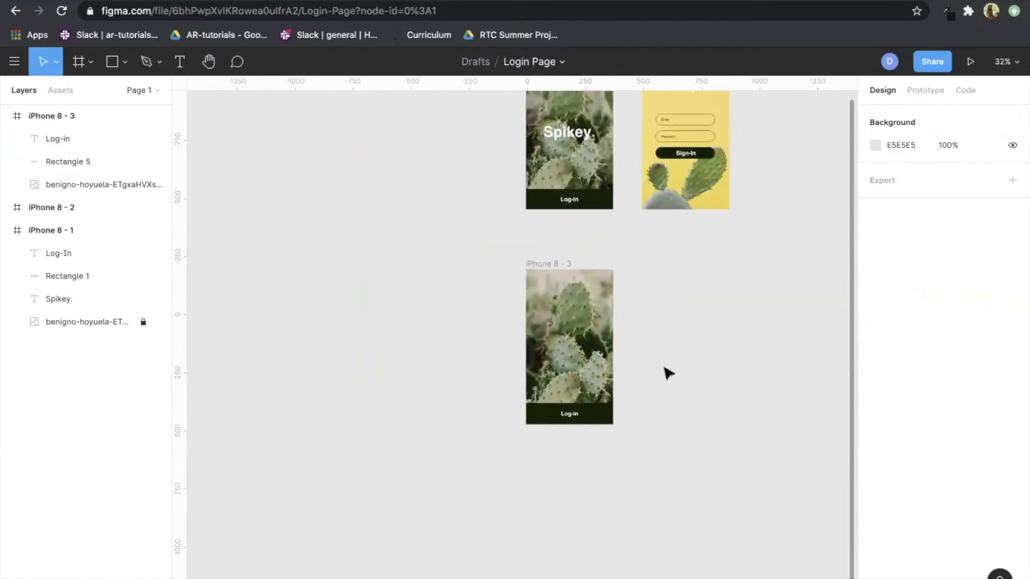
scroll(669, 373, "right", 2)
scroll(669, 373, "up", 2)
scroll(669, 372, "right", 1)
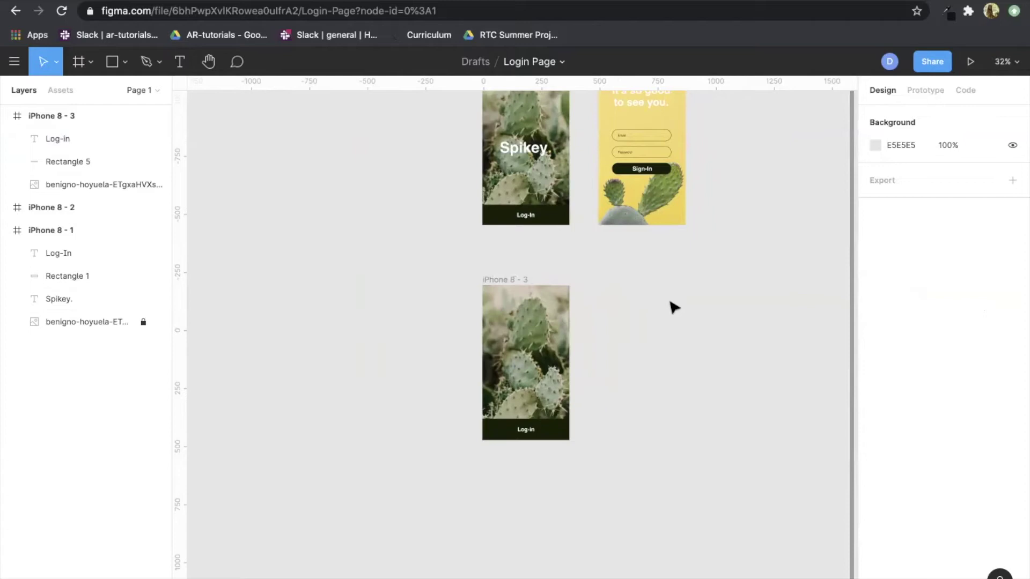
left_click(180, 62)
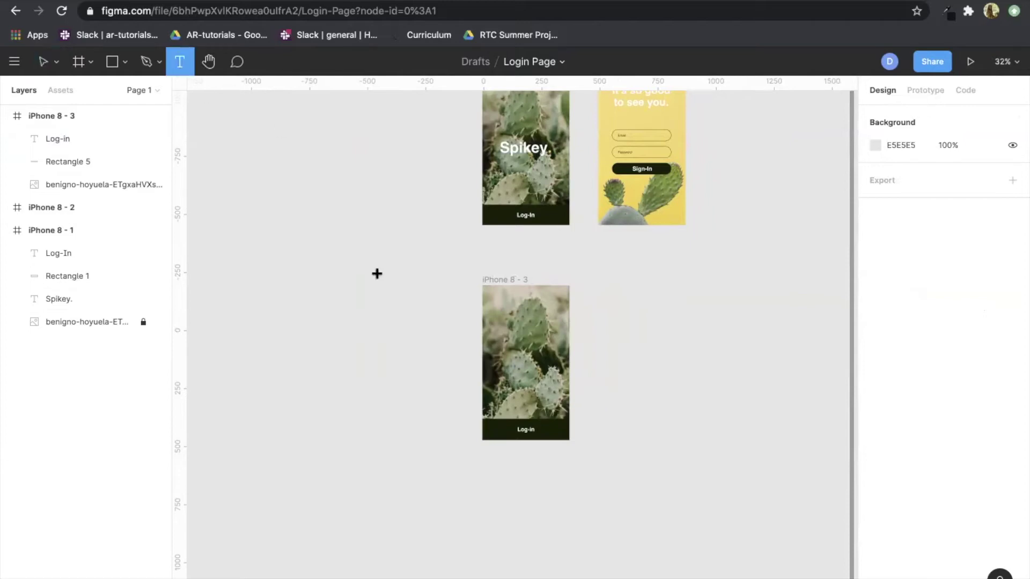
left_click(503, 347)
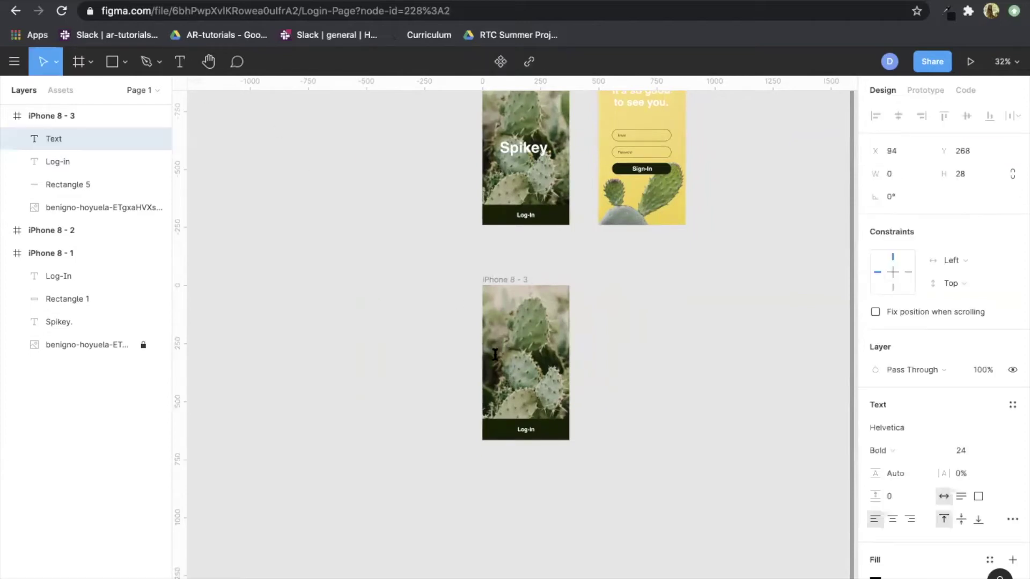
scroll(498, 356, "up", 10)
type("Spikey.")
scroll(514, 375, "down", 6)
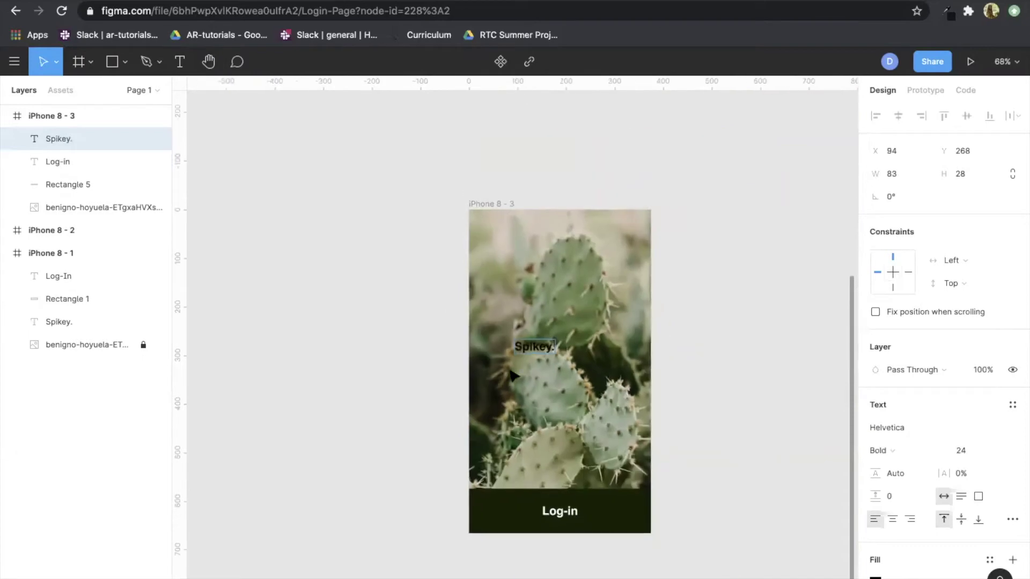
key("Escape")
left_click(763, 368)
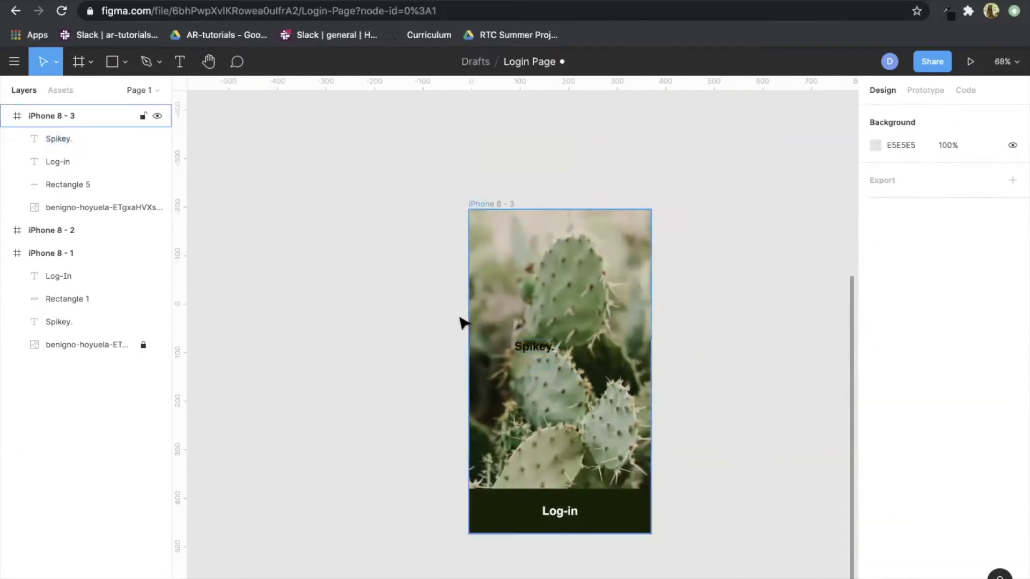
Set the "Spikey." text's font size to 64 and center it horizontally over the cactus photo, above the "Log-in" bar.
left_click_drag(538, 349, 561, 390)
left_click(768, 386)
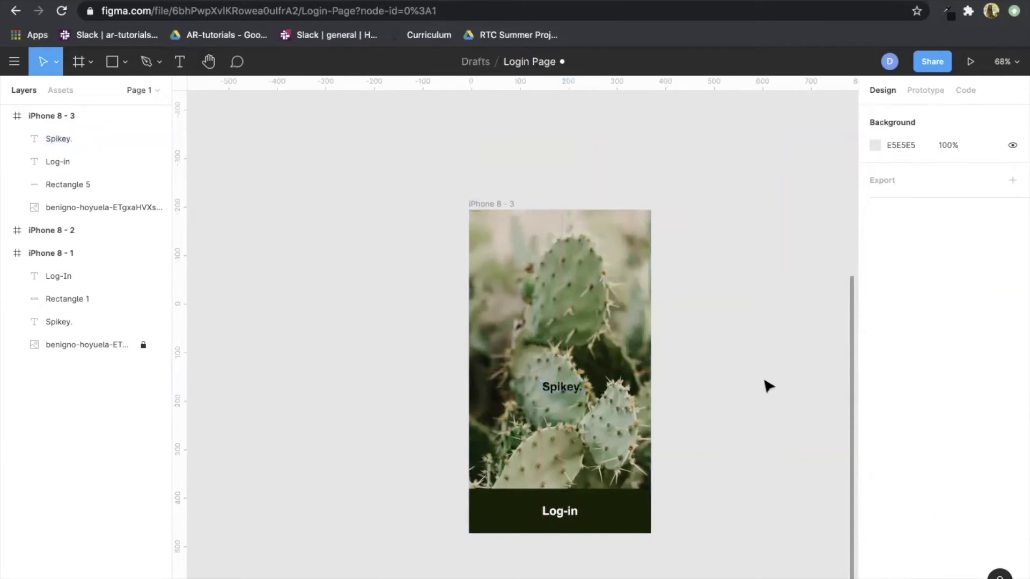
left_click(552, 393)
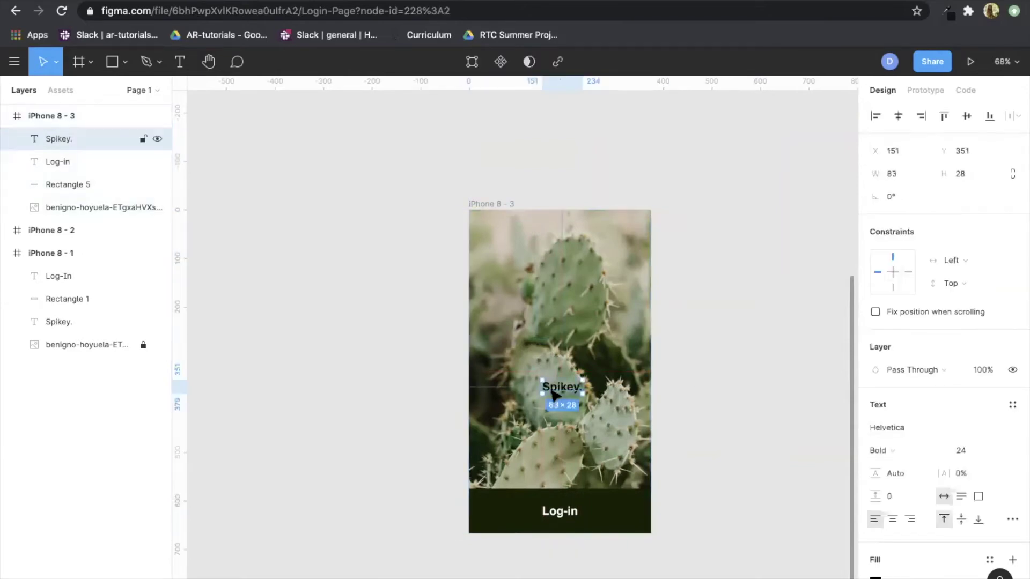
double_click(558, 394)
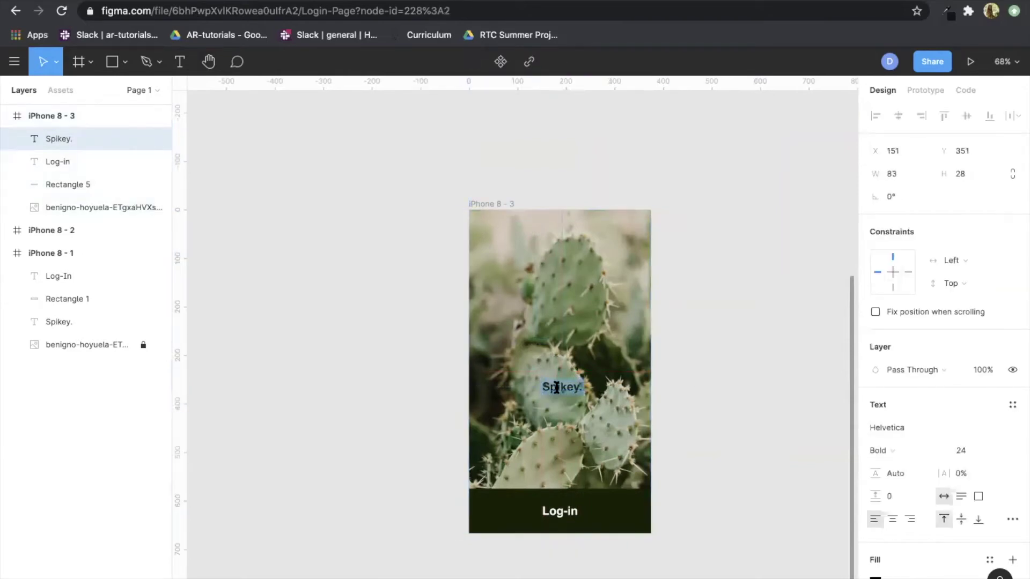
left_click(988, 453)
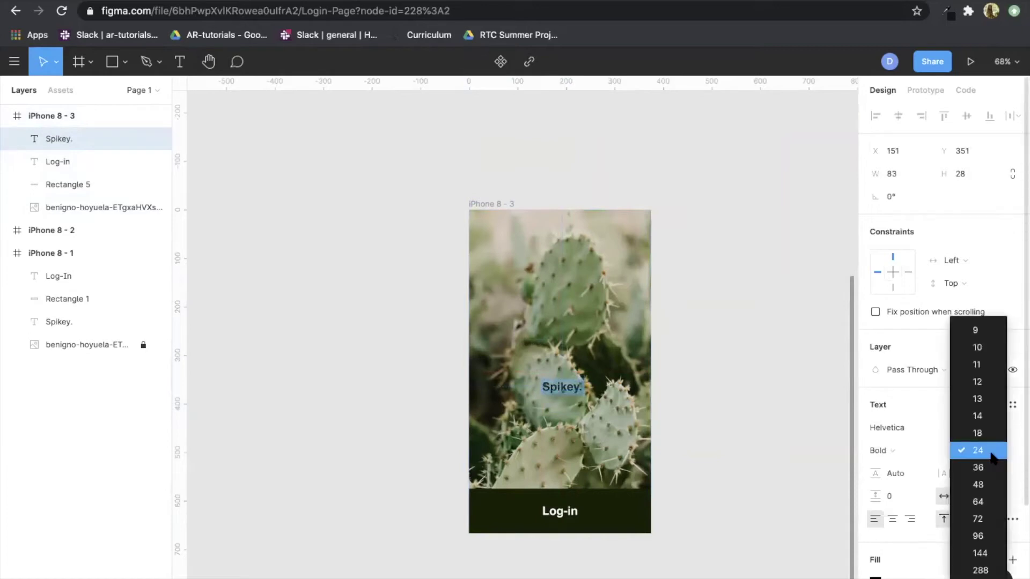
left_click(979, 502)
key("Escape")
left_click_drag(617, 402, 554, 399)
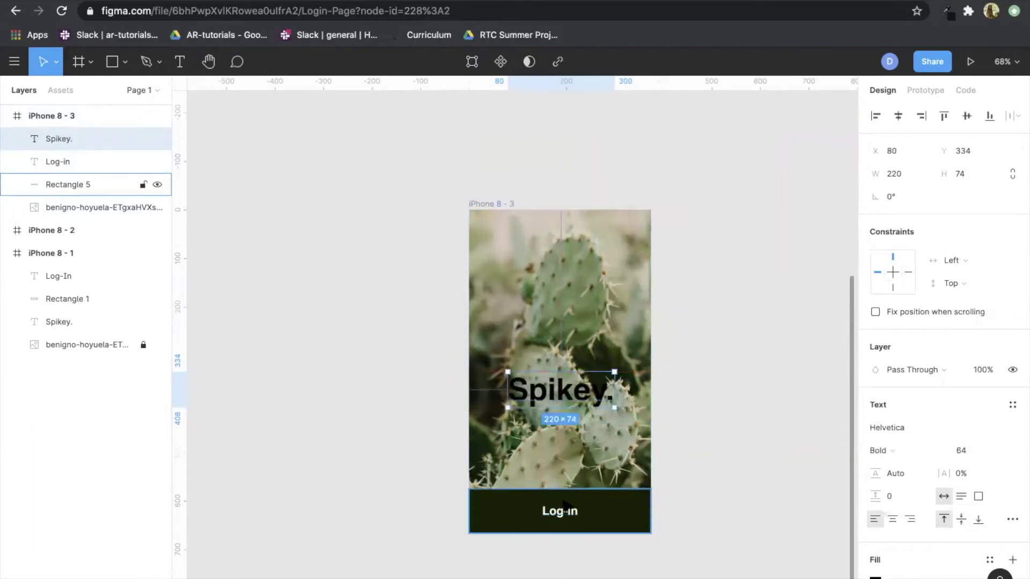
Set the "Spikey." text's fill to white, FFFFFF, and move the text up toward the middle of the iPhone 8 - 3 frame.
double_click(551, 395)
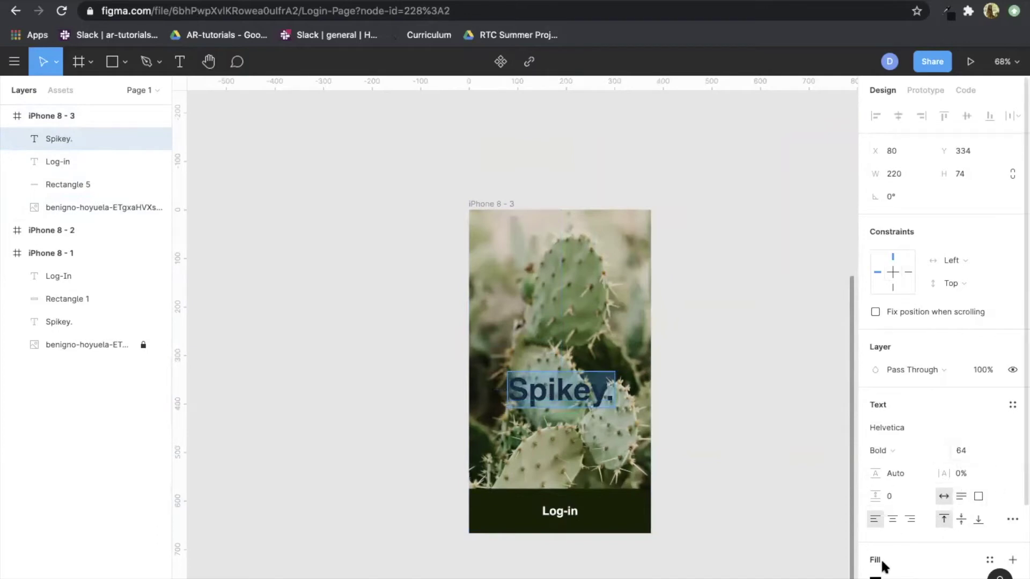
left_click(875, 577)
left_click_drag(767, 373, 657, 195)
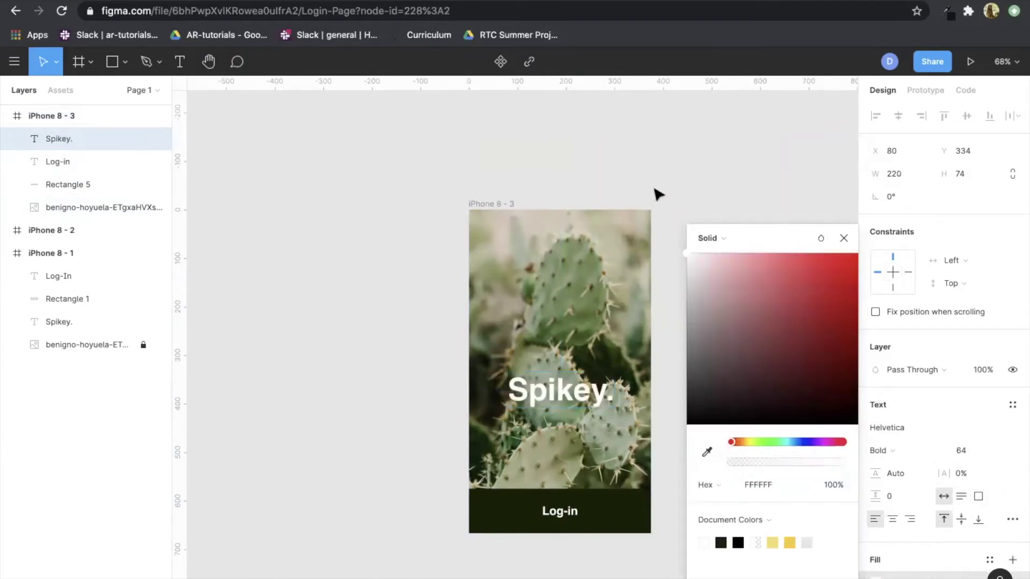
left_click(844, 240)
left_click(746, 306)
left_click_drag(583, 389, 582, 366)
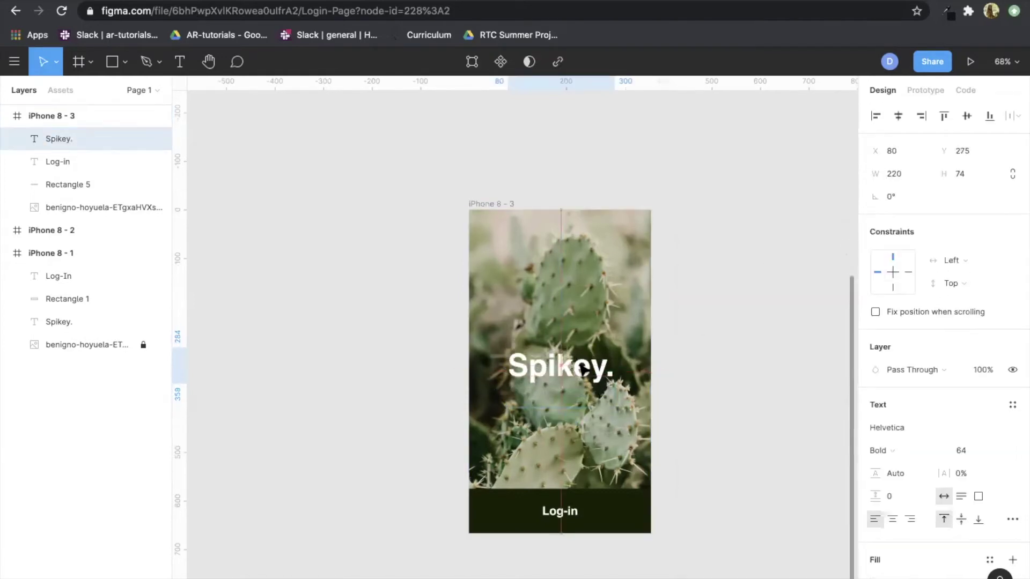
left_click(761, 388)
scroll(764, 390, "down", 5)
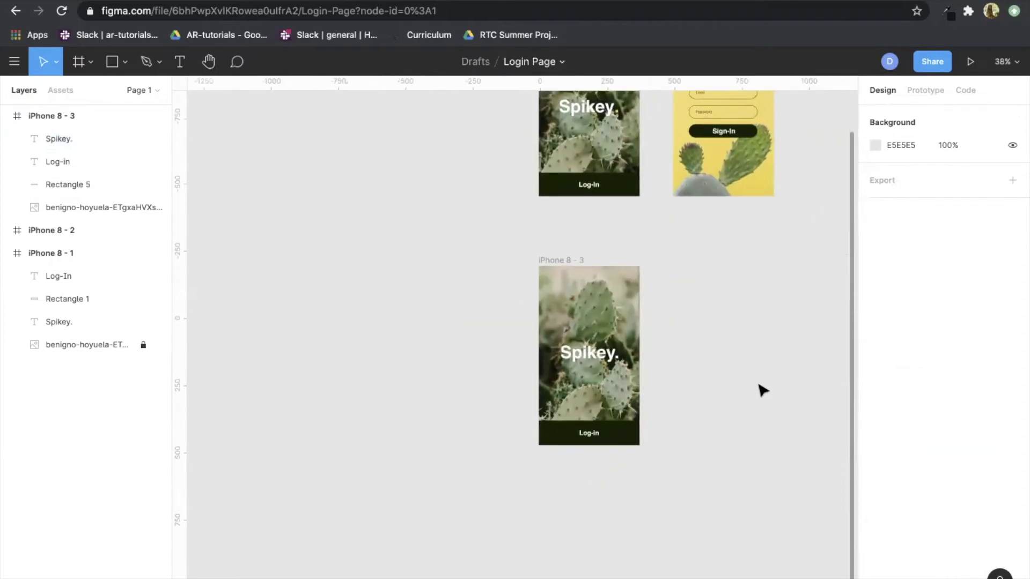
left_click(609, 425)
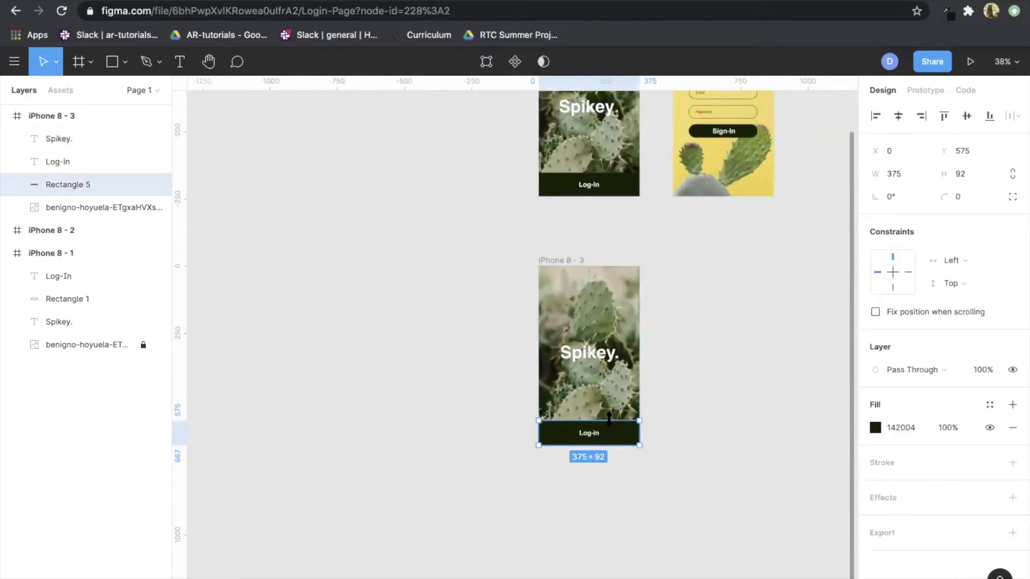
left_click(721, 396)
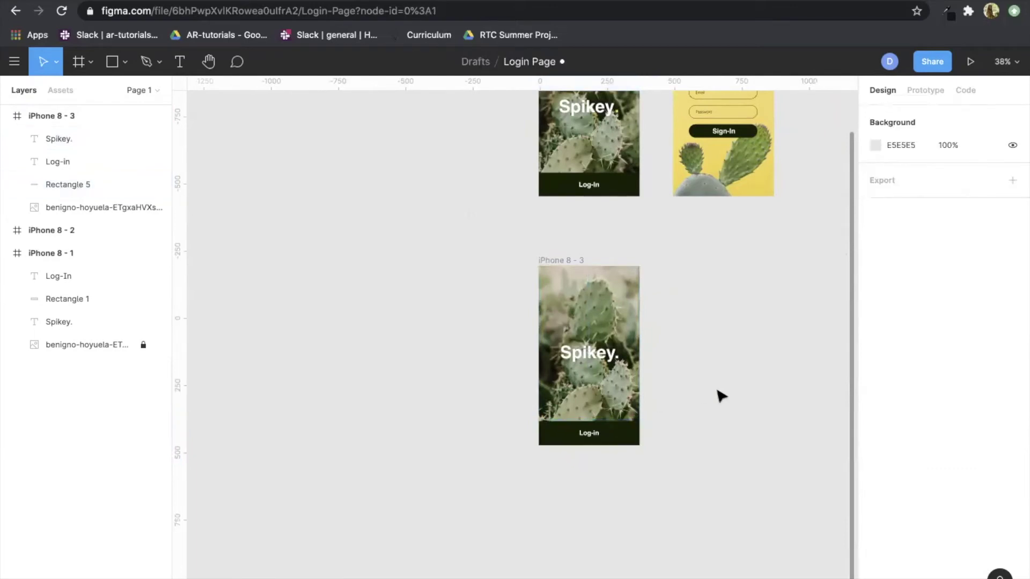
key("minus")
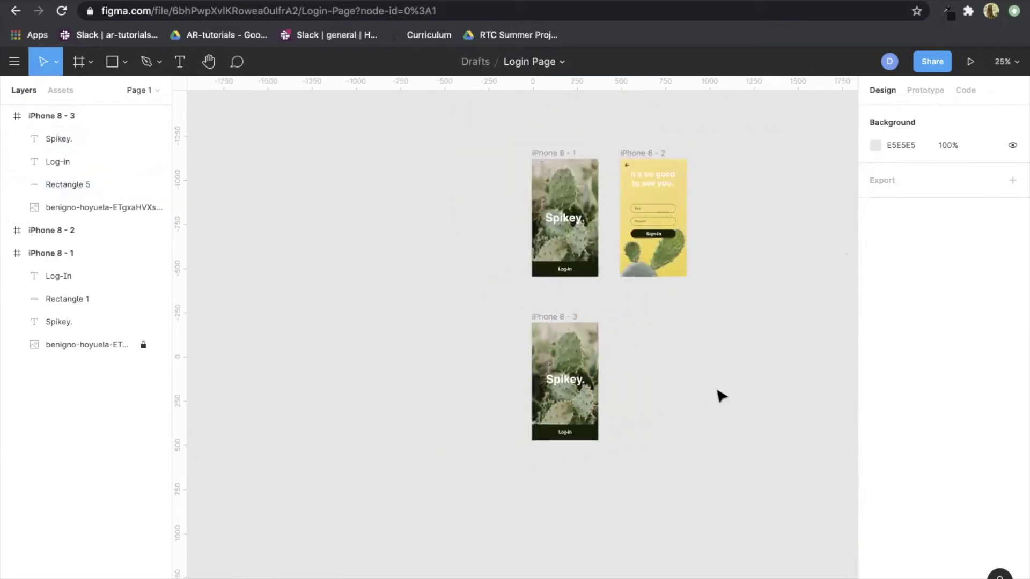
scroll(721, 395, "right", 6)
scroll(722, 395, "down", 2)
scroll(652, 411, "left", 2)
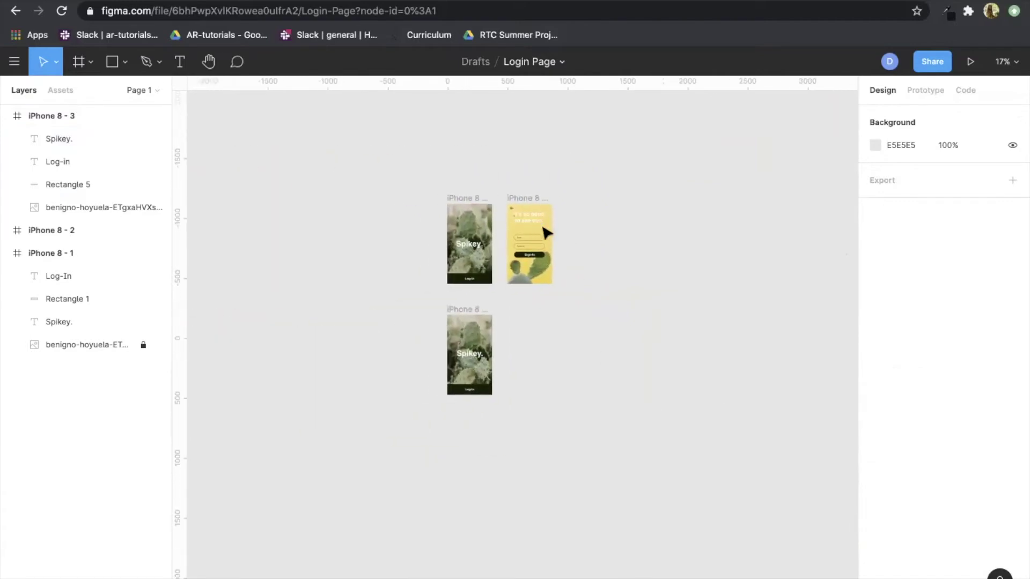
scroll(537, 359, "right", 5)
scroll(529, 372, "down", 5)
scroll(432, 344, "up", 10)
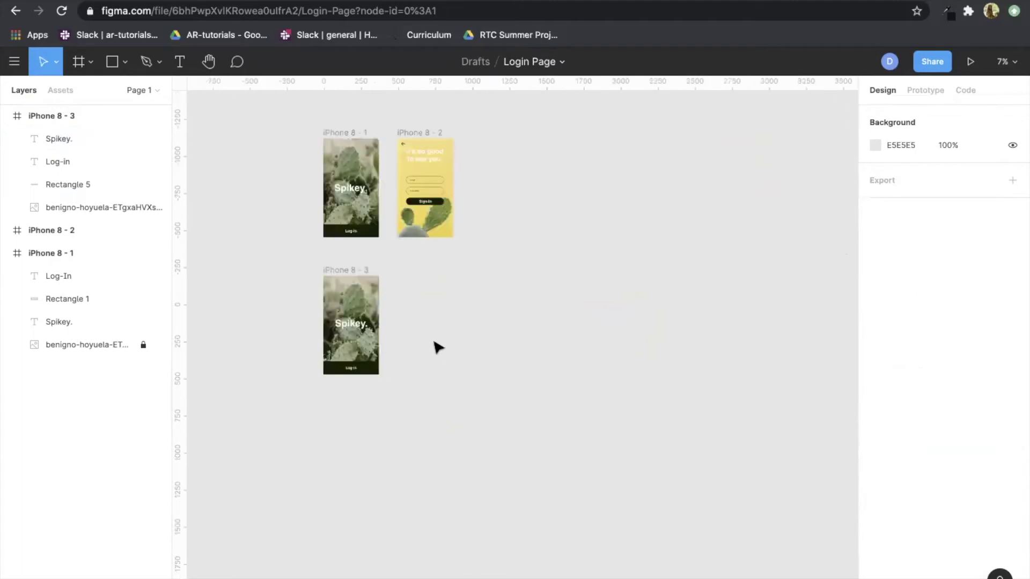
scroll(470, 346, "up", 2)
scroll(470, 346, "left", 2)
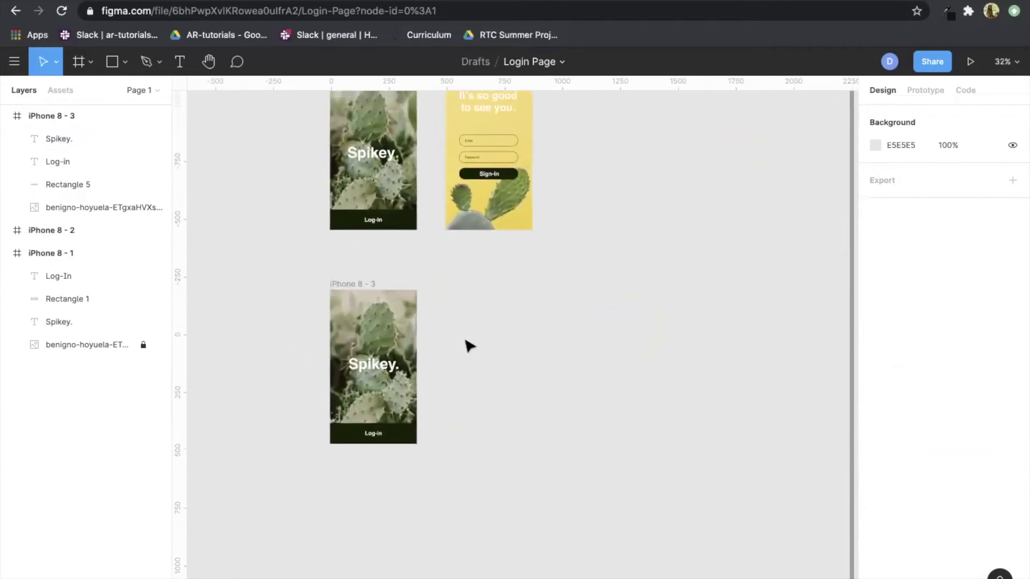
scroll(469, 346, "up", 2)
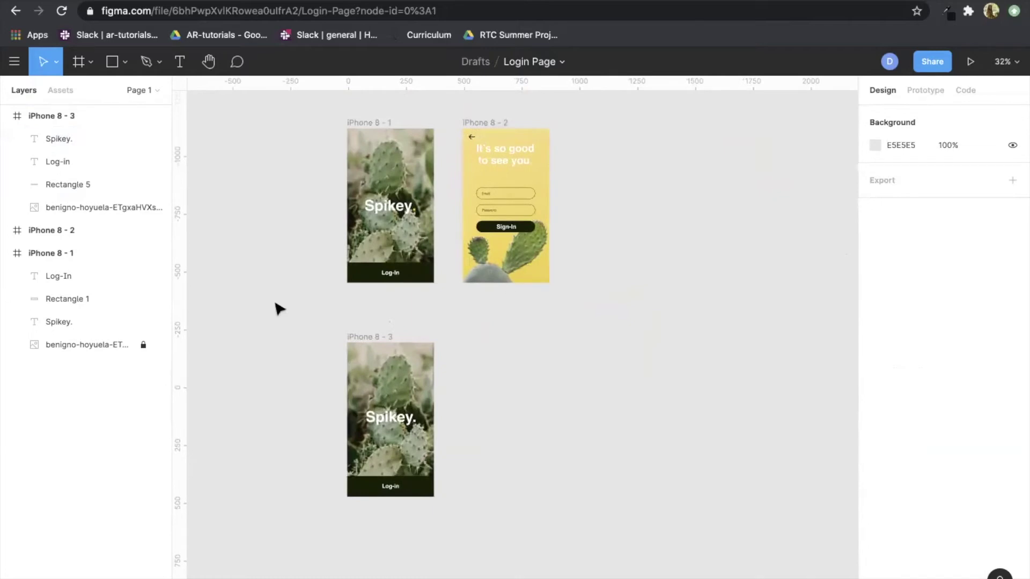
left_click(105, 351)
left_click(144, 345)
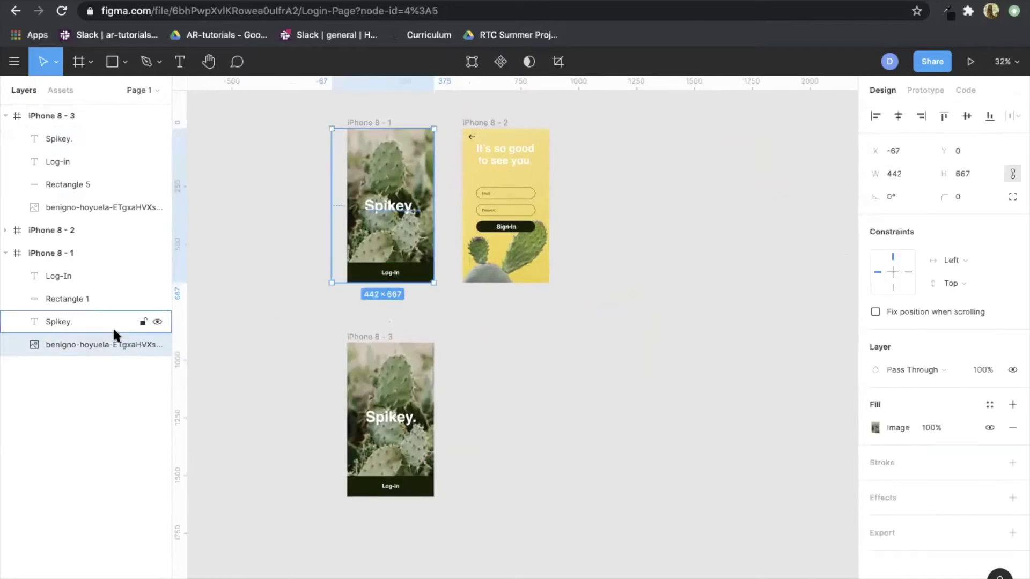
left_click(145, 345)
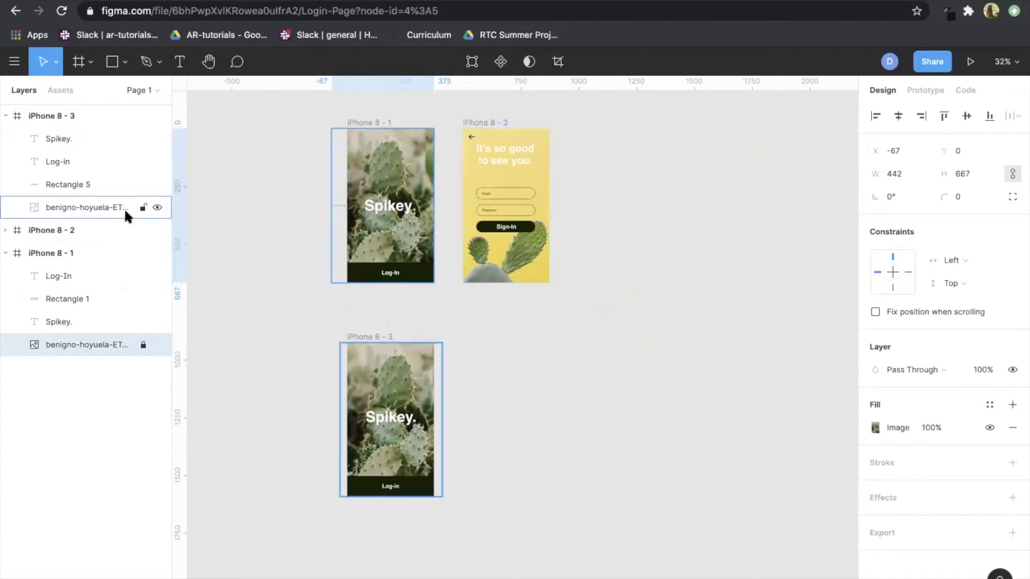
left_click(83, 207)
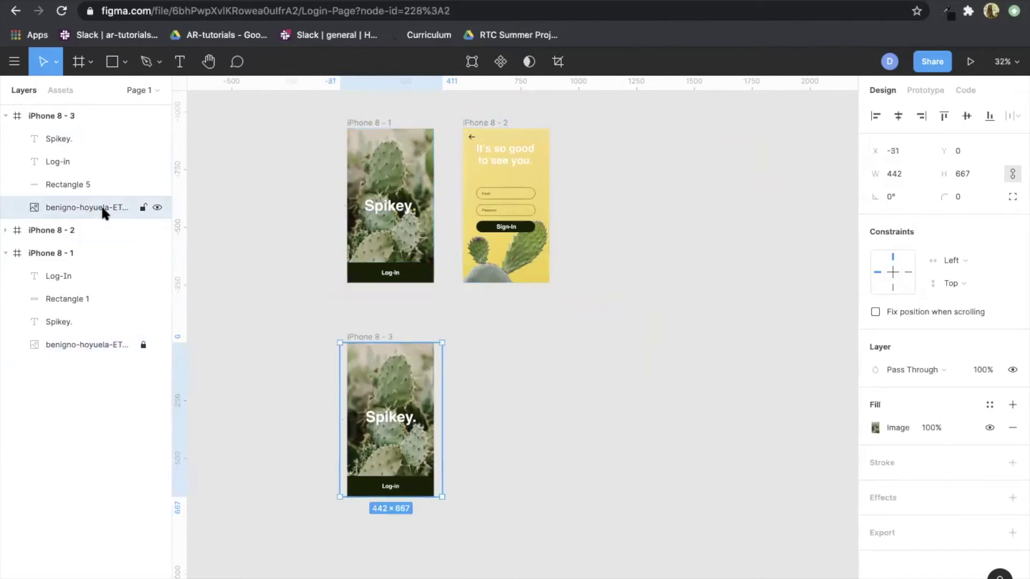
Duplicate the yellow cactus photo from the iPhone 8 - 2 frame and move the copy onto the empty canvas to its right.
left_click(73, 229)
left_click(5, 230)
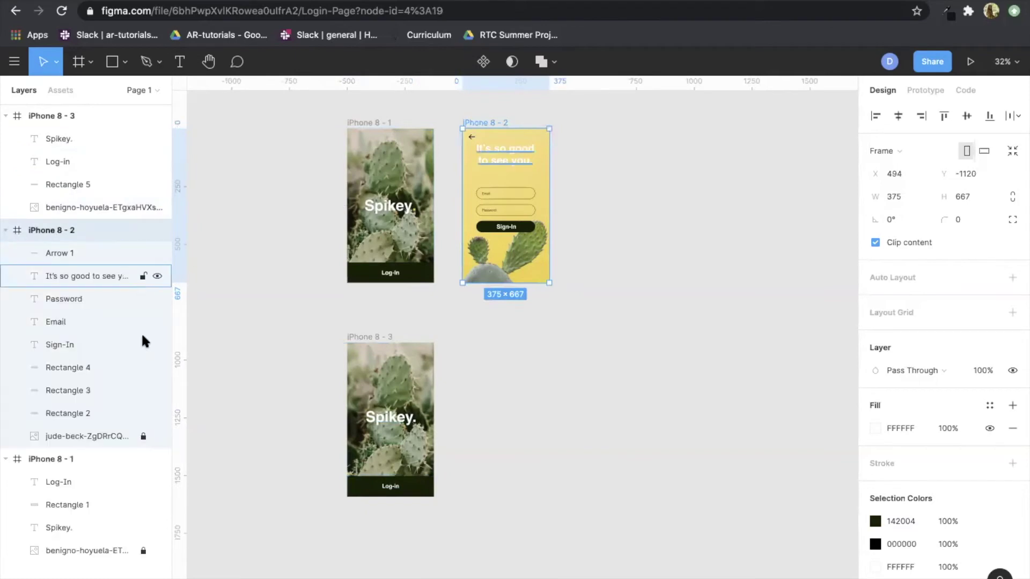
left_click(104, 433)
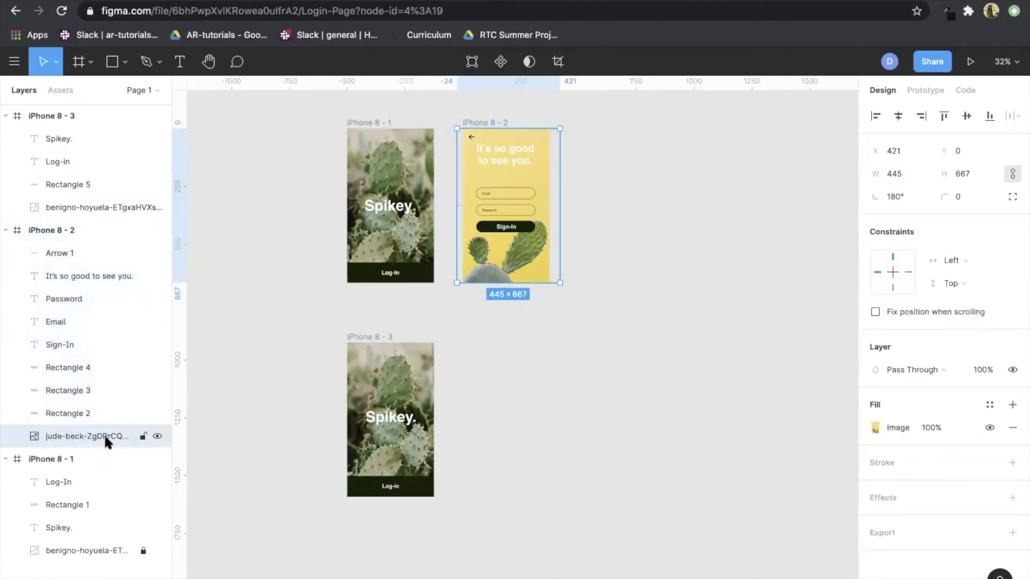
key("ctrl+d")
left_click(102, 454)
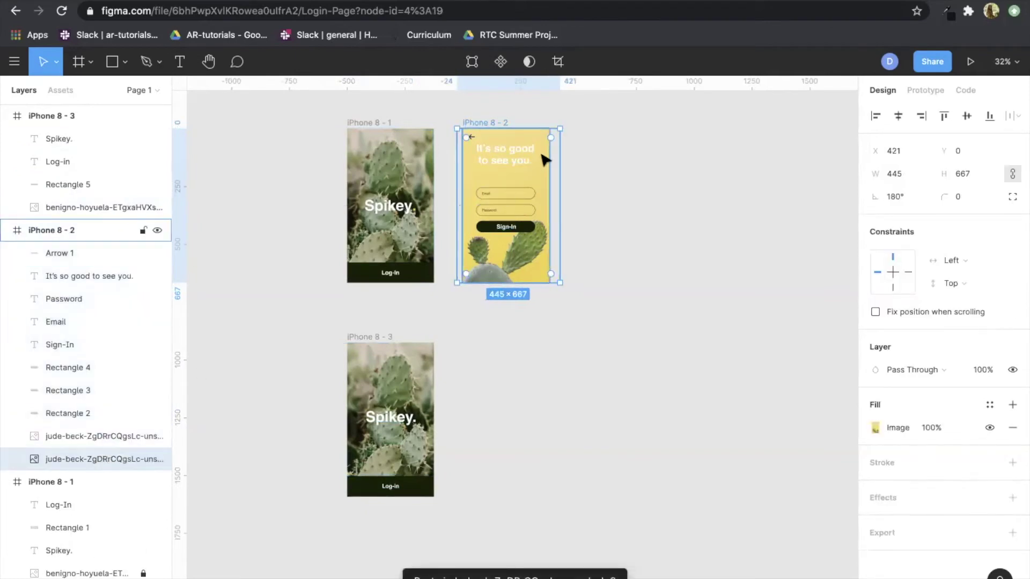
left_click_drag(543, 166, 694, 139)
left_click(638, 374)
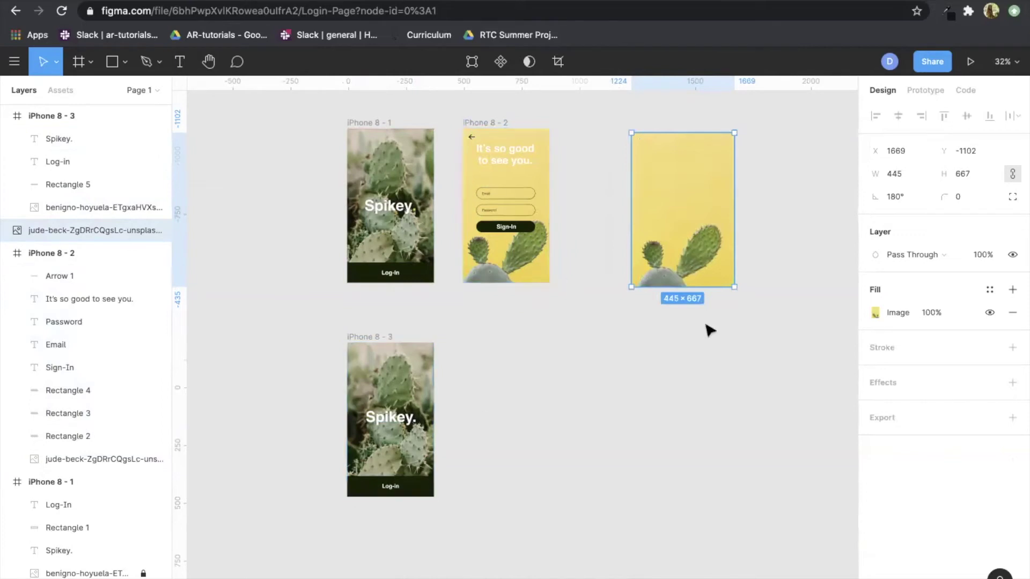
left_click_drag(692, 209, 754, 211)
left_click(543, 373)
Add a new 375 × 667 iPhone 8 frame and place it to the right of the iPhone 8 - 3 frame.
left_click(384, 338)
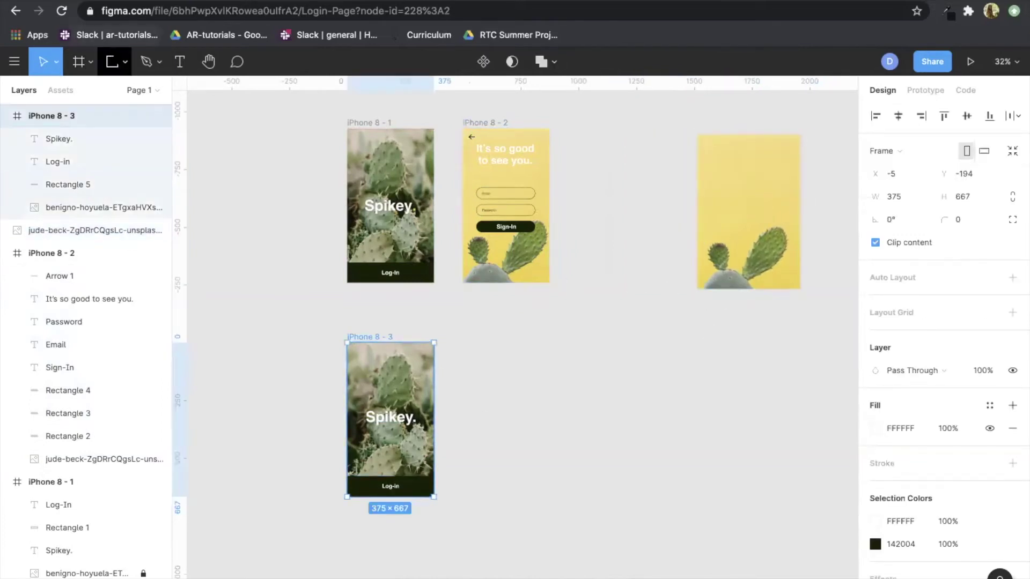
left_click(79, 63)
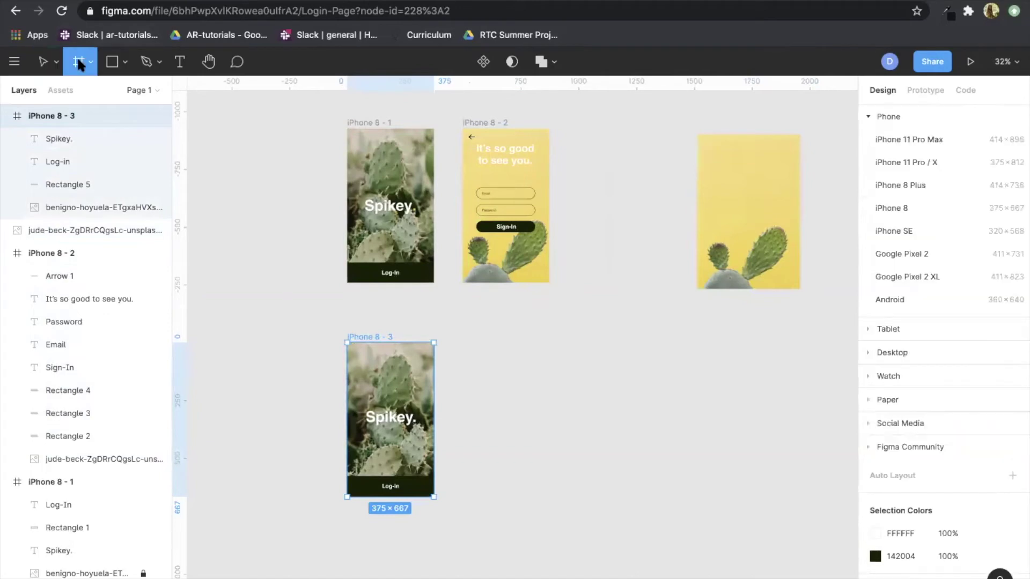
left_click(890, 208)
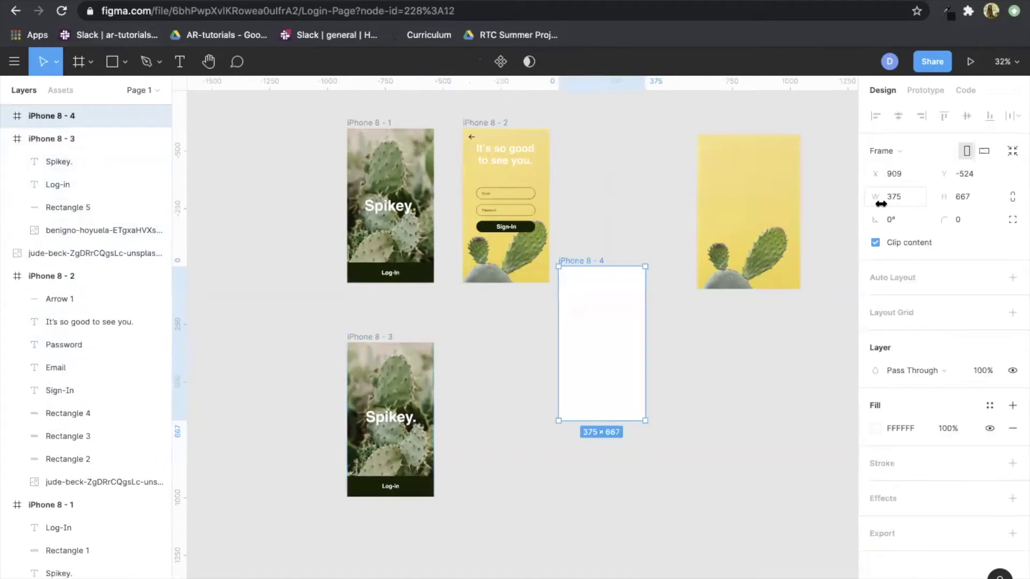
left_click_drag(606, 360, 503, 440)
Fit the copied yellow cactus photo inside the iPhone 8 - 4 frame and align that frame directly below iPhone 8 - 2.
left_click_drag(729, 294, 633, 453)
left_click_drag(686, 478, 507, 498)
left_click(699, 406)
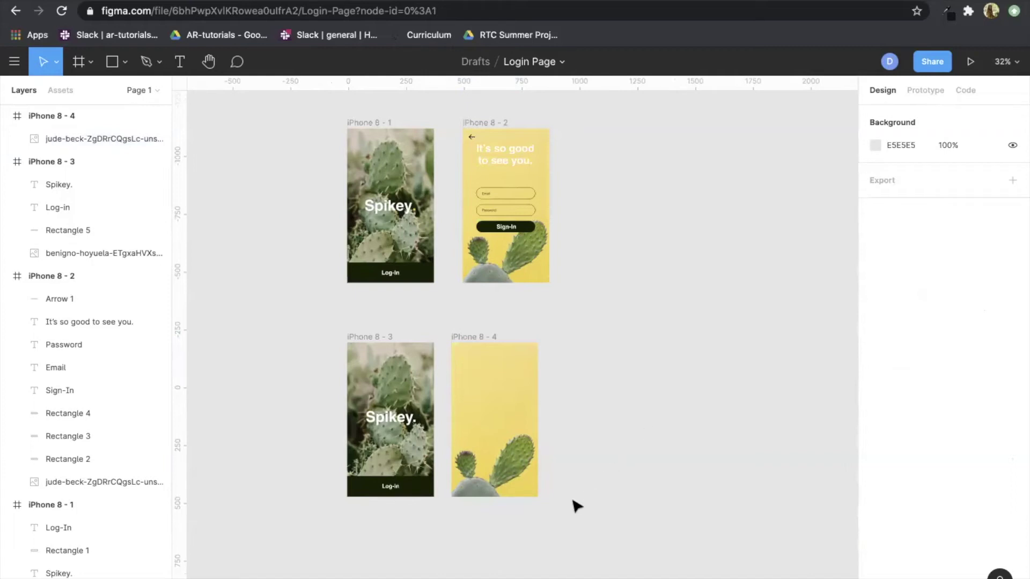
mouse_move(485, 338)
left_mouse_down()
mouse_move(505, 339)
mouse_move(487, 338)
left_mouse_up()
left_click(658, 346)
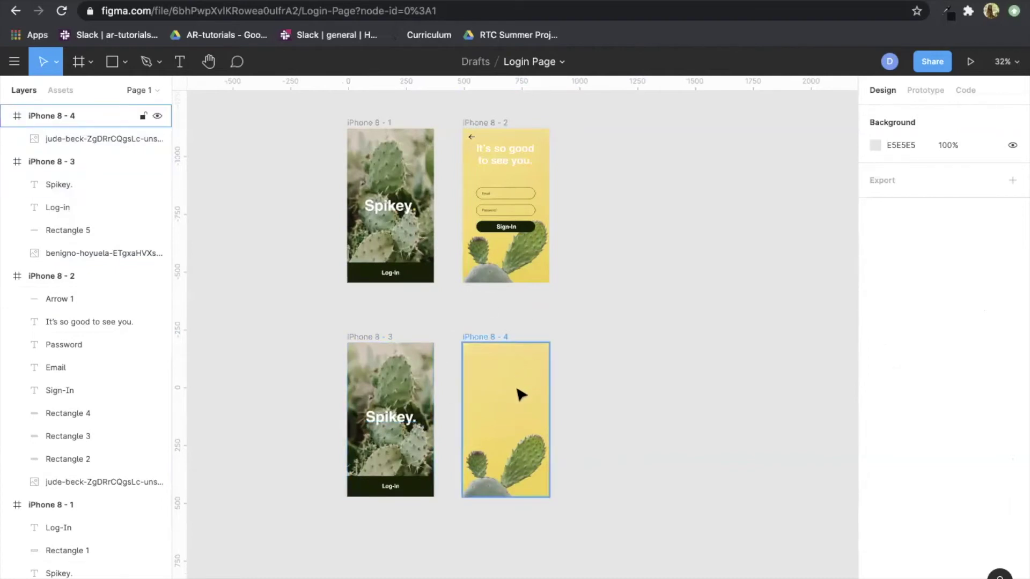
Color the period of the "Spikey." text in the iPhone 8 - 3 frame yellow, FDDD7A, sampled from the neighbouring yellow photo.
scroll(370, 418, "up", 5)
left_click(582, 437)
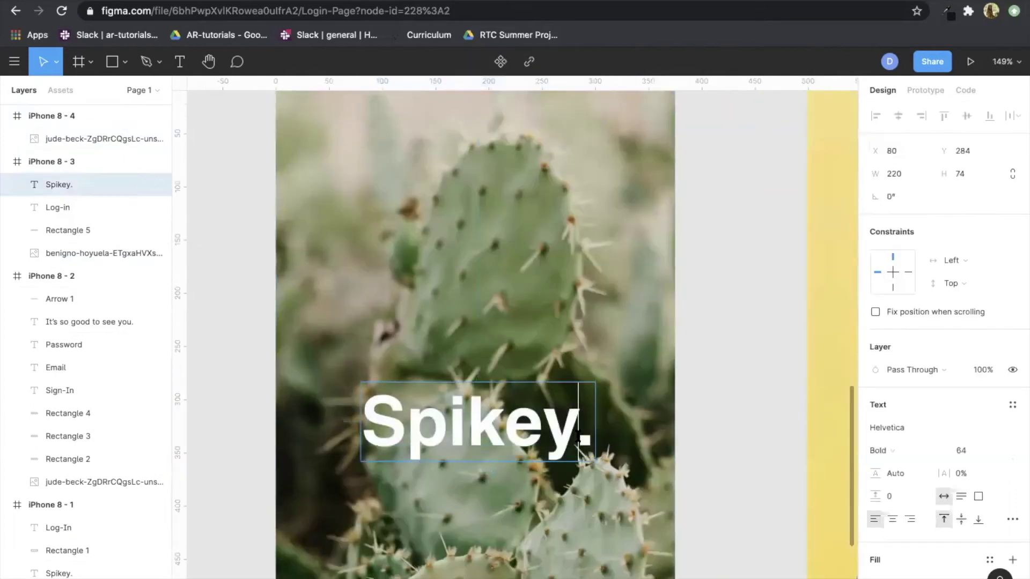
double_click(578, 437)
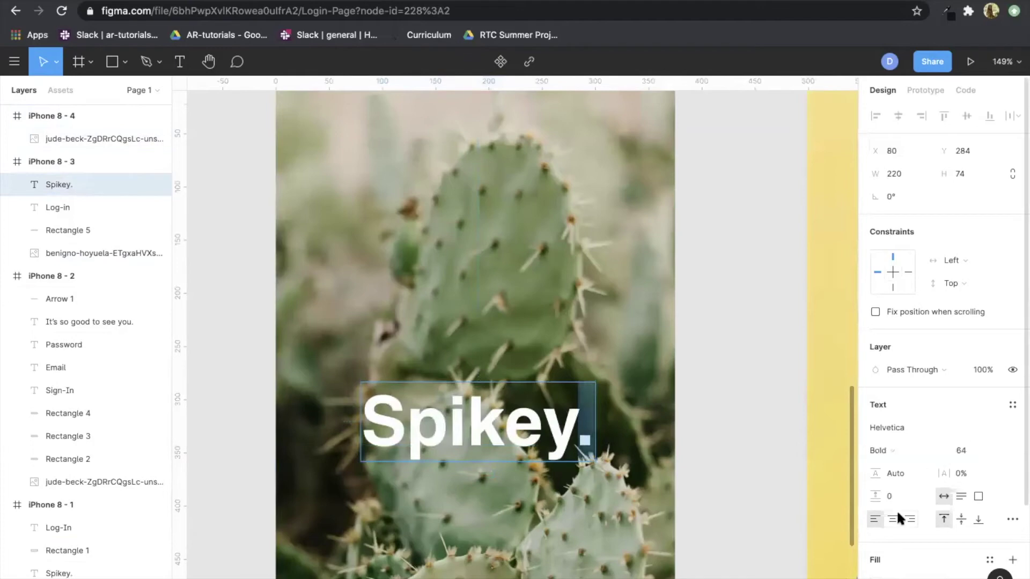
left_click(867, 577)
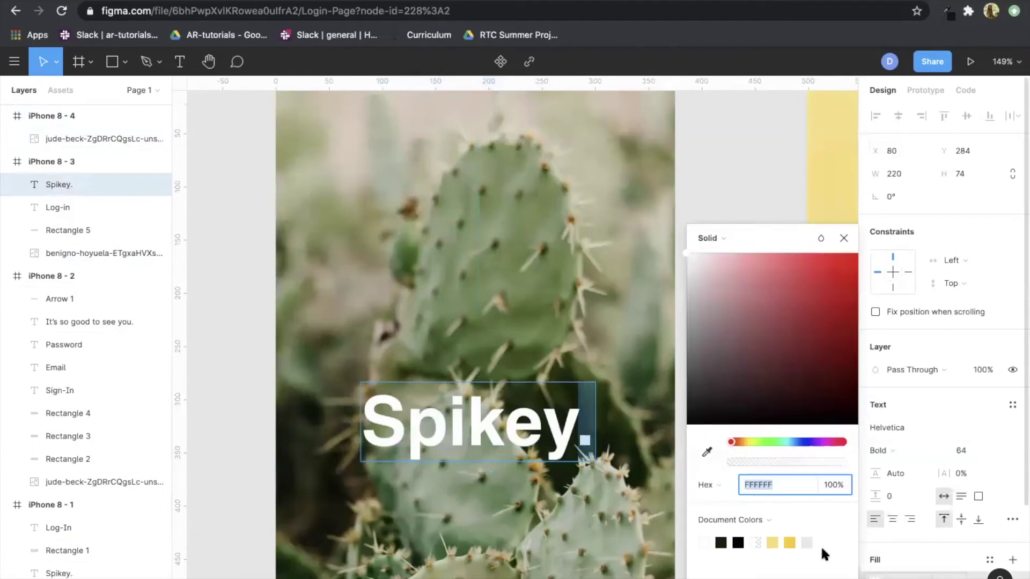
left_click(706, 451)
left_click(846, 197)
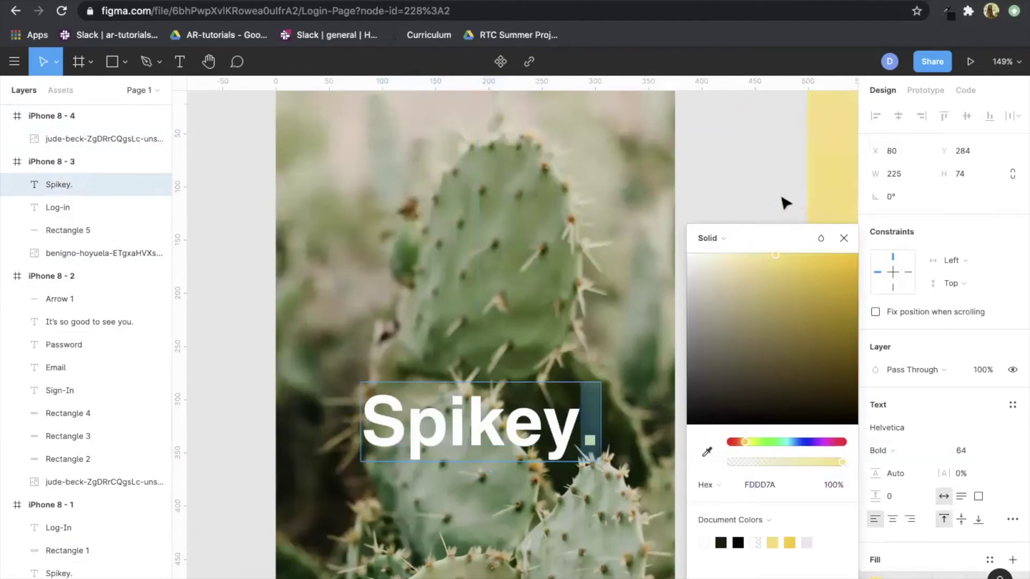
left_click(770, 200)
left_click(771, 200)
Examine the Email field's rectangle in the iPhone 8 - 2 frame, including its fill, stroke and corner radius.
scroll(771, 200, "down", 5)
scroll(770, 200, "down", 10)
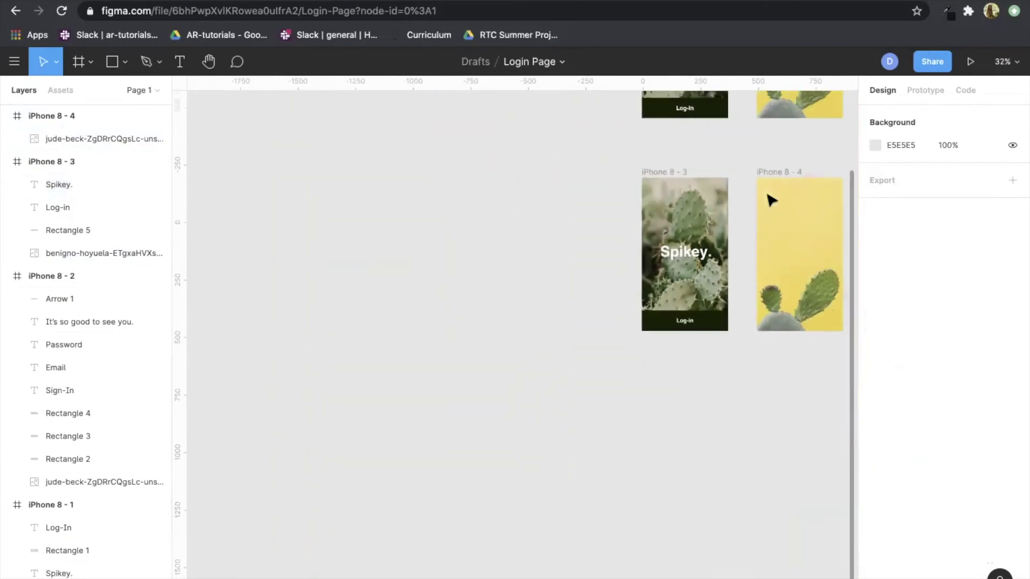
scroll(761, 300, "right", 3)
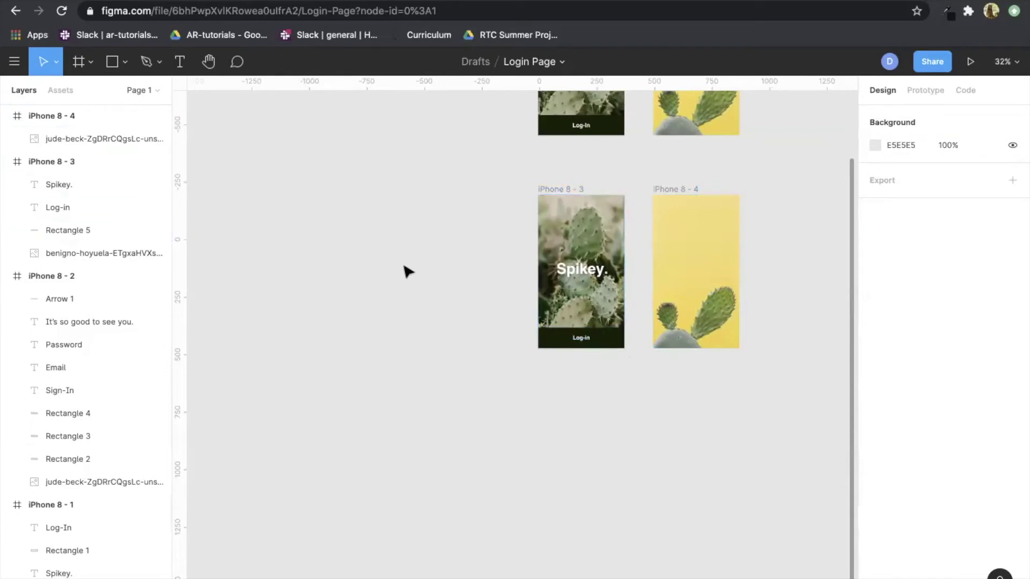
scroll(407, 272, "up", 4)
scroll(408, 272, "right", 2)
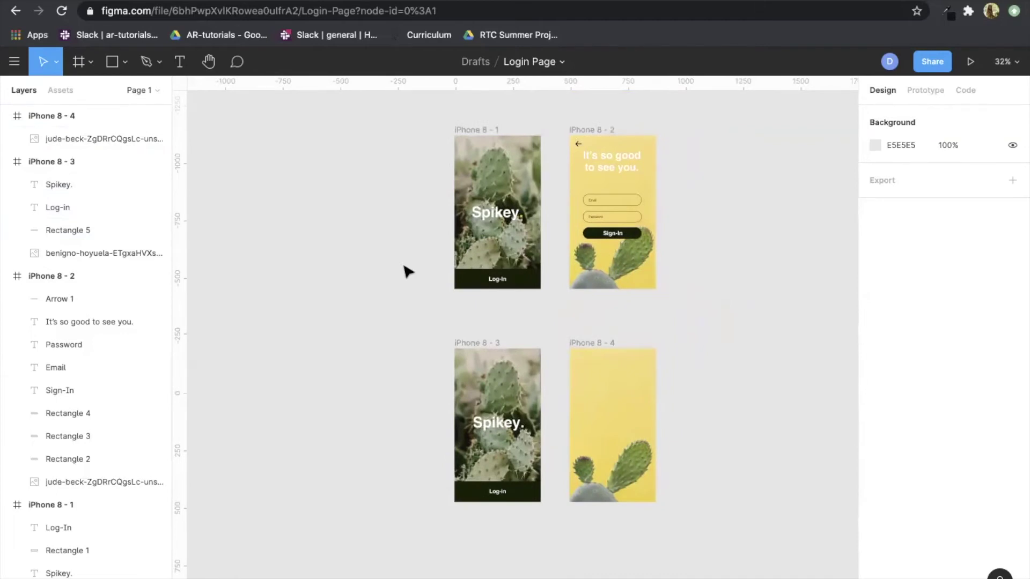
left_click(629, 210)
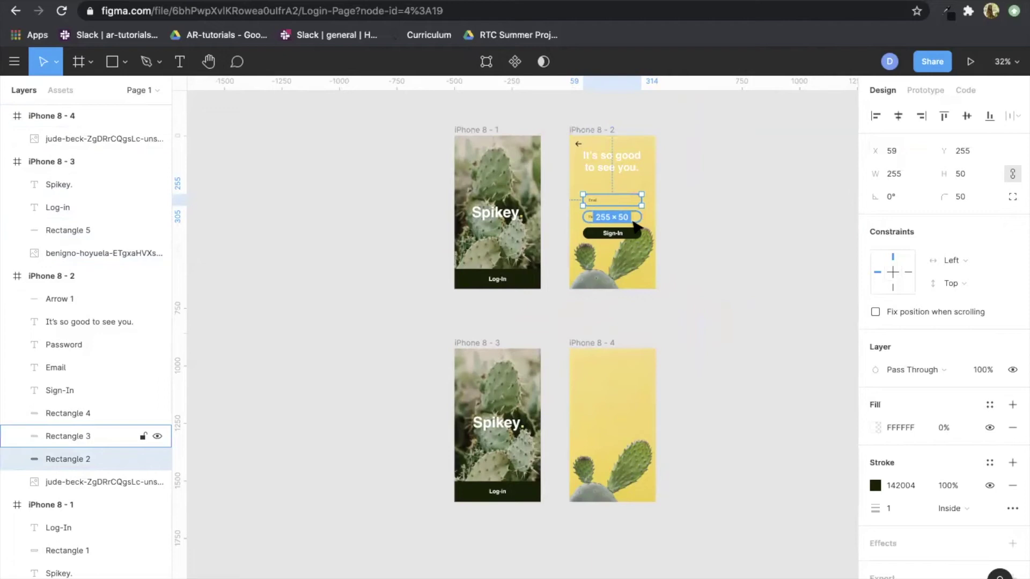
left_click(692, 213)
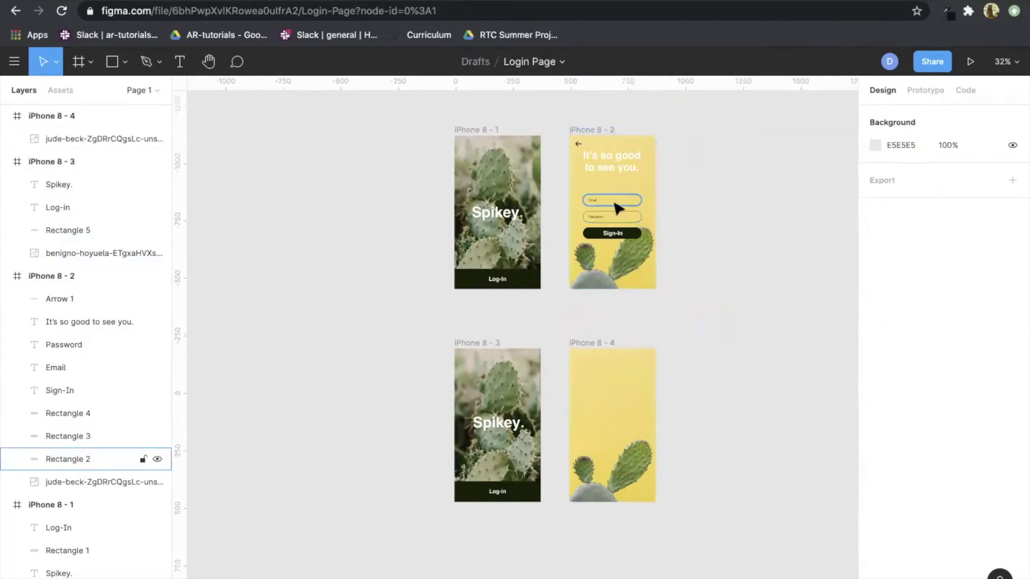
Draw a rectangle about 224 × 43 in the iPhone 8 - 4 frame, above the cactus, for the first input field.
left_click(125, 64)
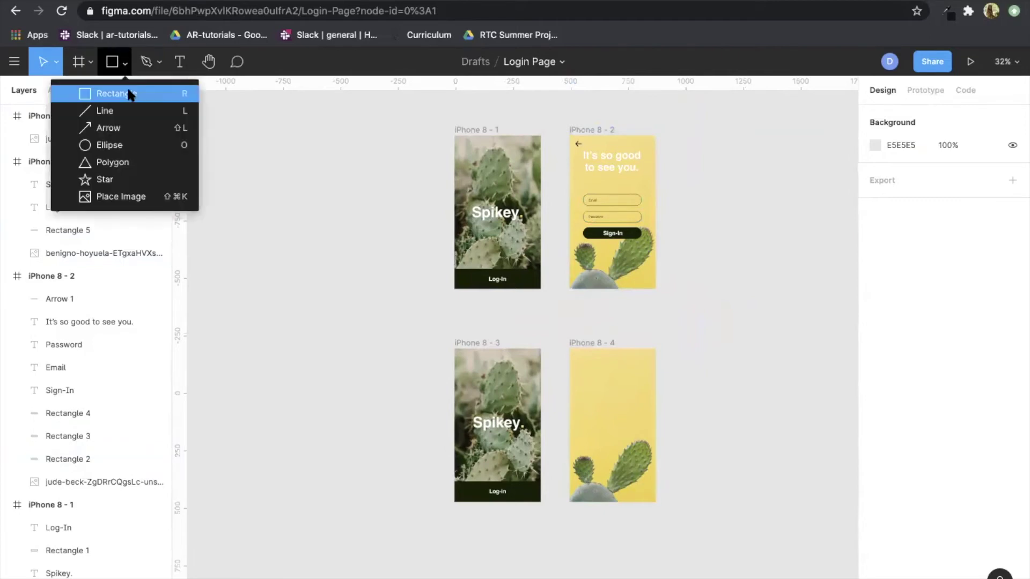
left_click(129, 94)
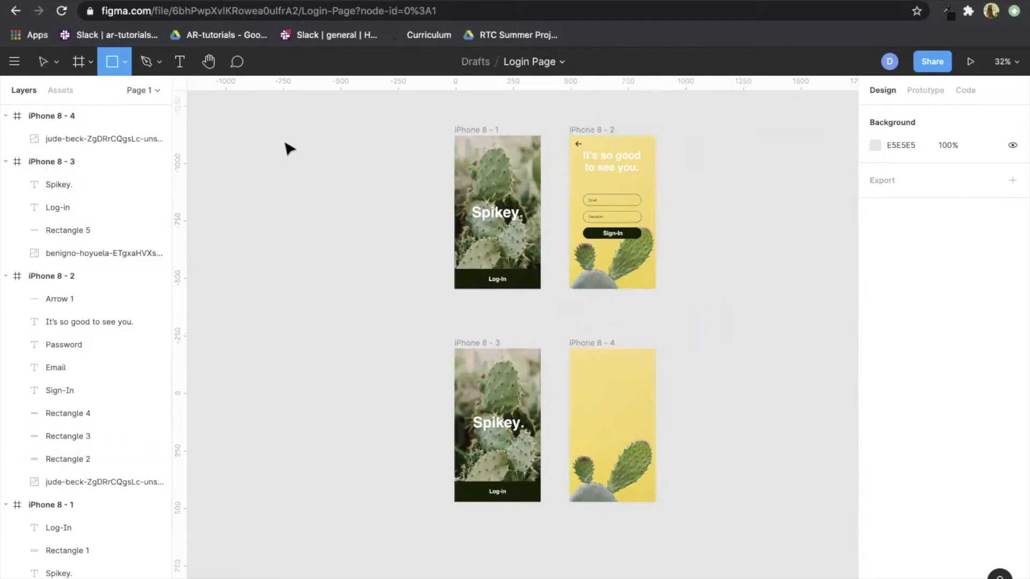
left_click_drag(584, 398, 617, 405)
left_click(715, 425)
left_click(617, 407)
scroll(618, 409, "up", 5)
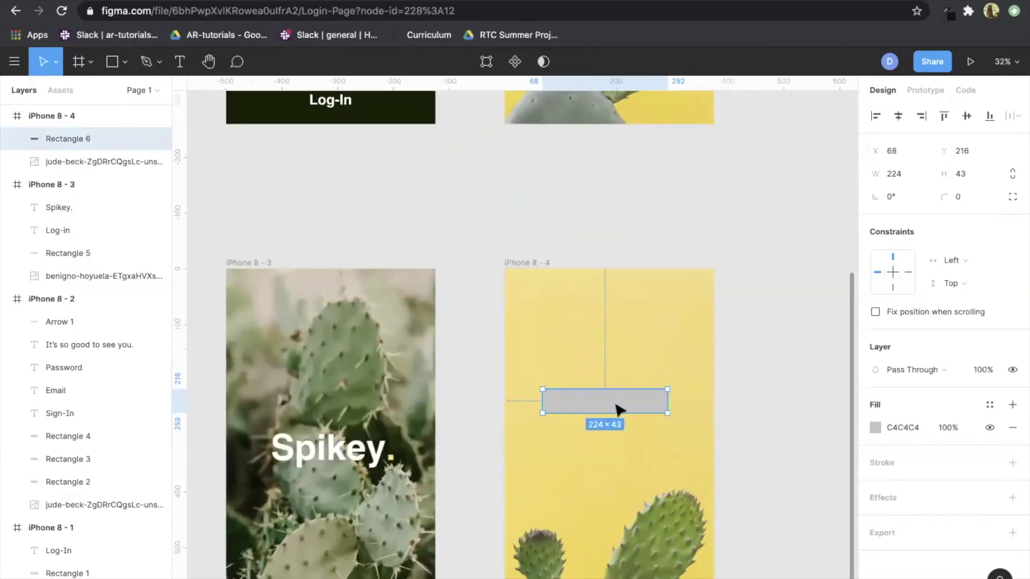
scroll(619, 411, "down", 2)
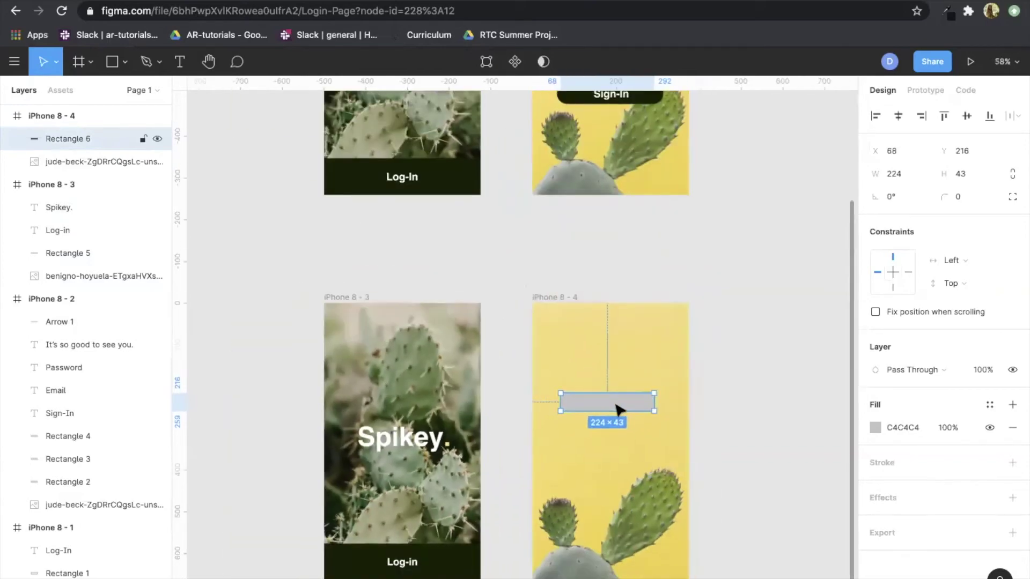
scroll(619, 411, "down", 3)
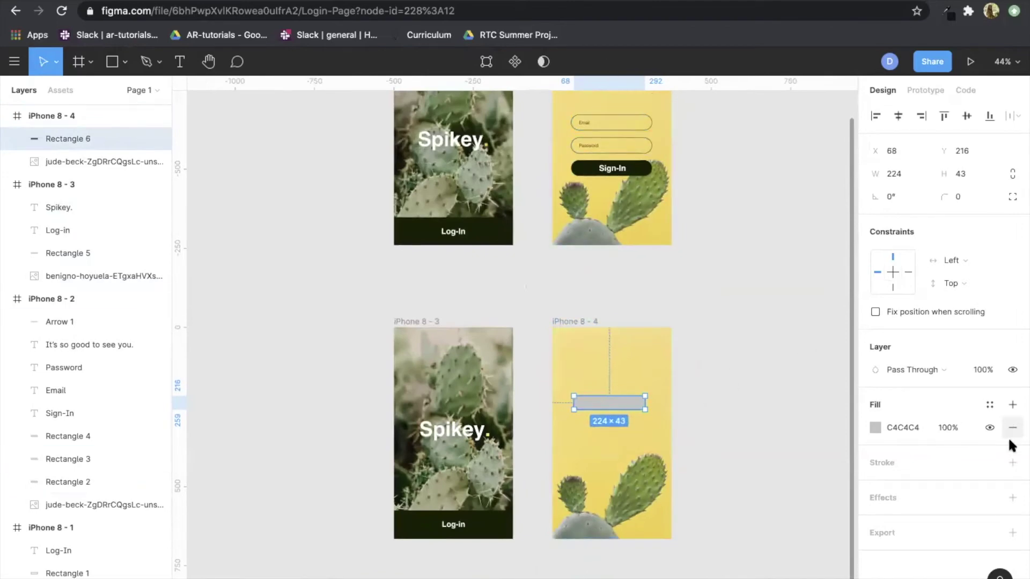
Add a stroke to the new rectangle in dark green 142004, sampled from the "Log-in" bar of the iPhone 8 - 3 frame.
left_click(1012, 463)
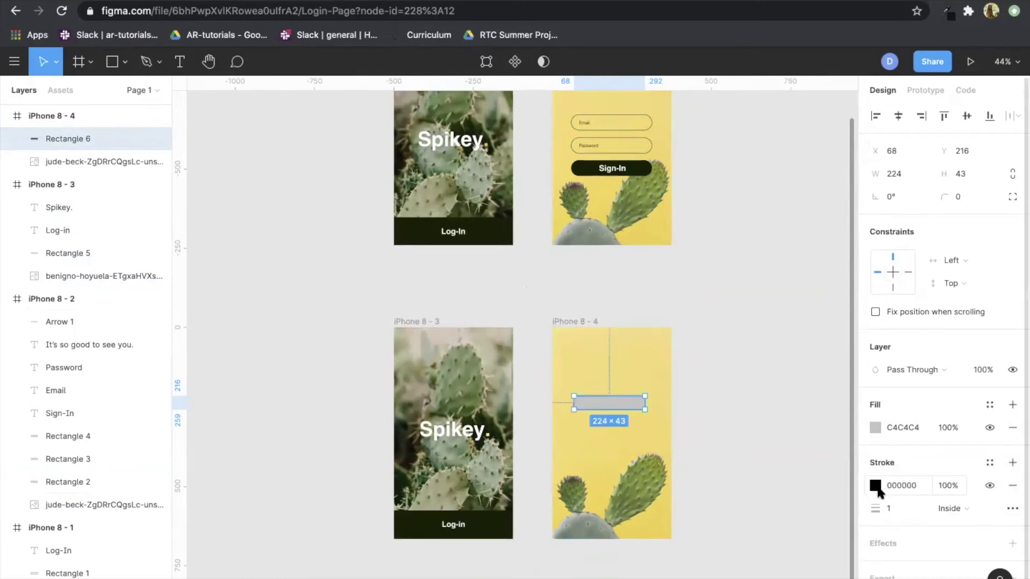
left_click(876, 485)
left_click(707, 452)
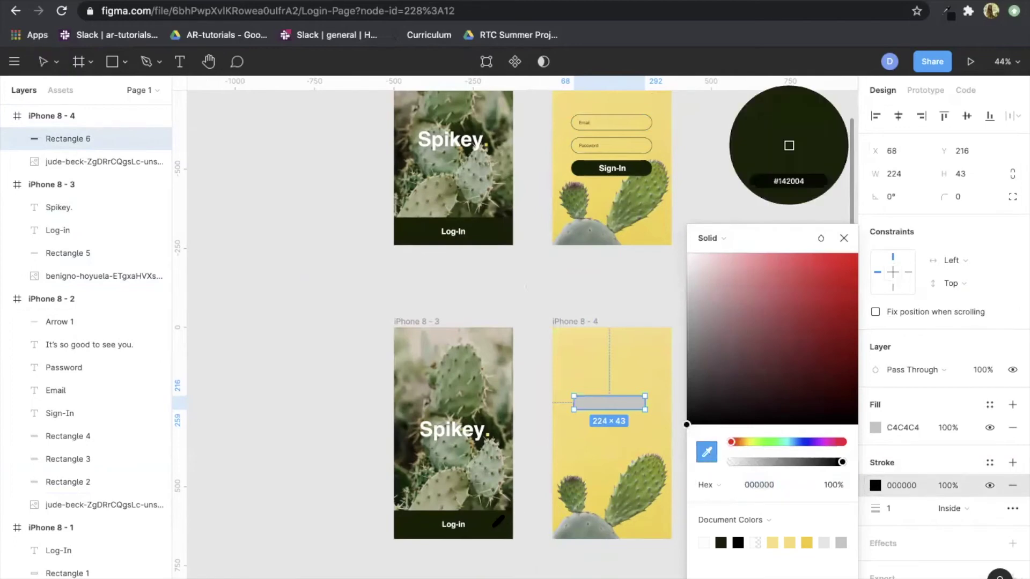
left_click(494, 526)
left_click(721, 206)
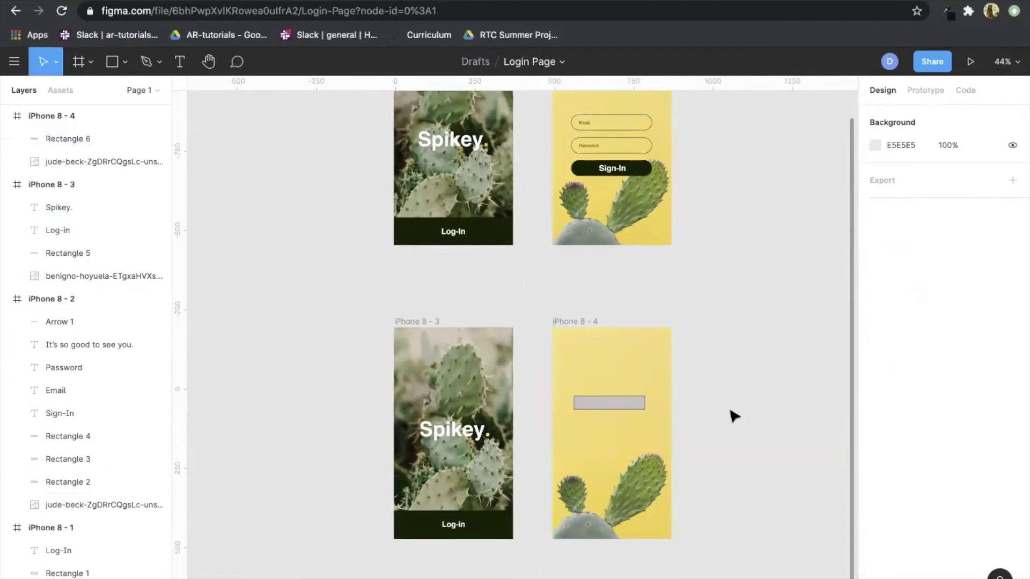
left_click(643, 406)
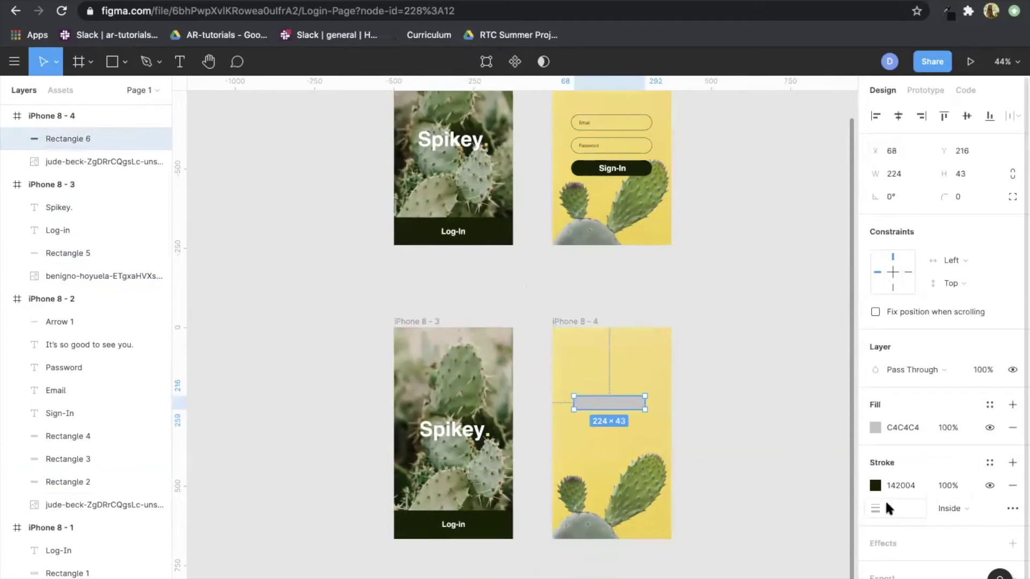
left_click(778, 449)
key("ctrl+z")
left_click(792, 422)
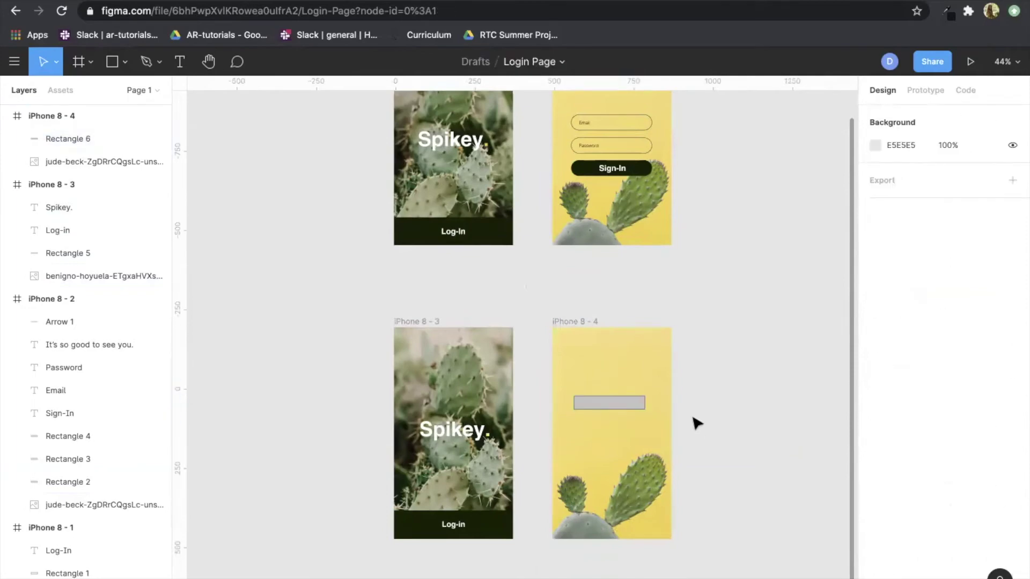
left_click(625, 404)
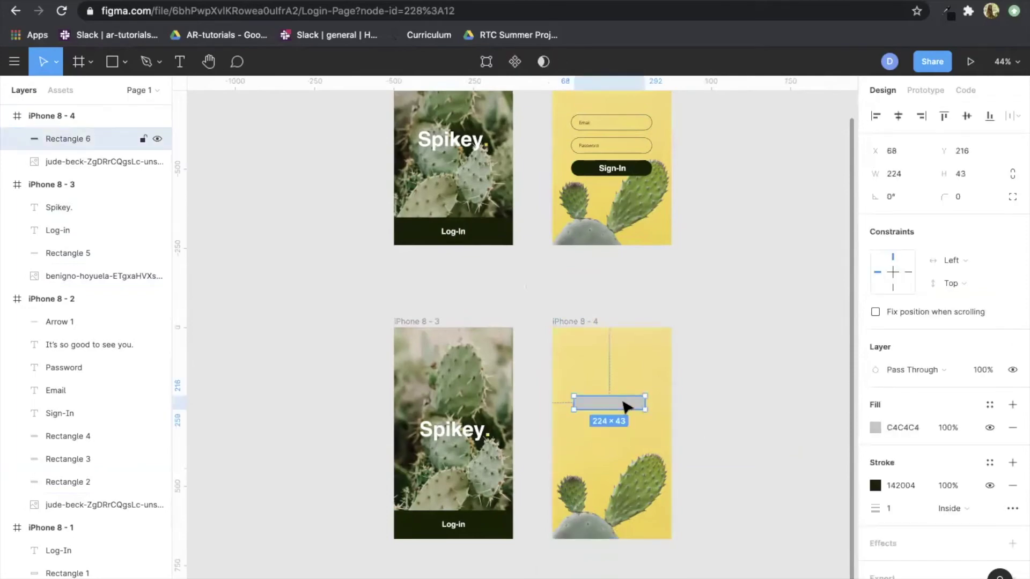
Remove the grey C4C4C4 fill from the input-field rectangle in the iPhone 8 - 4 frame.
left_click(1012, 428)
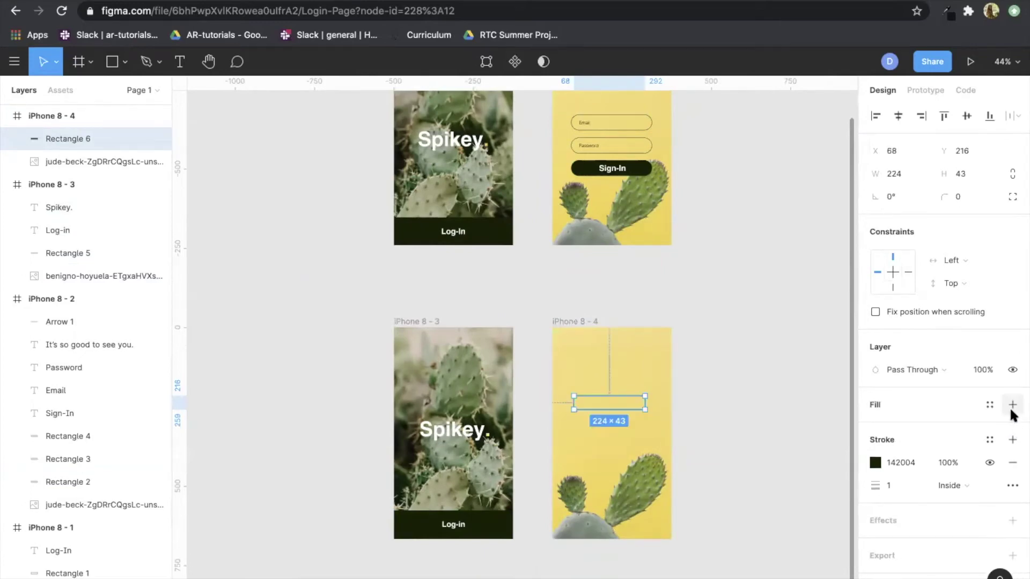
left_click(1012, 404)
left_click(1013, 429)
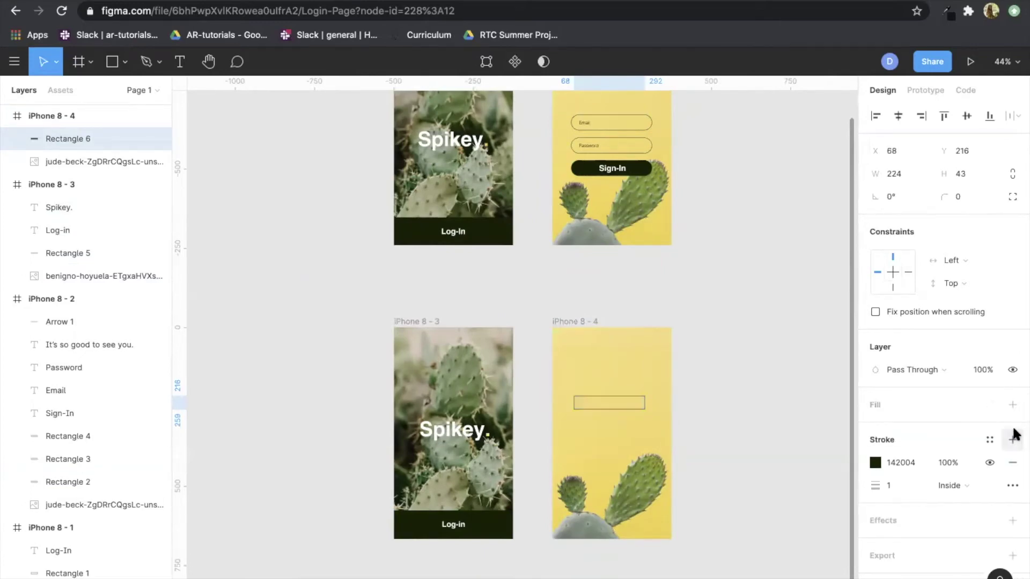
left_click(1019, 402)
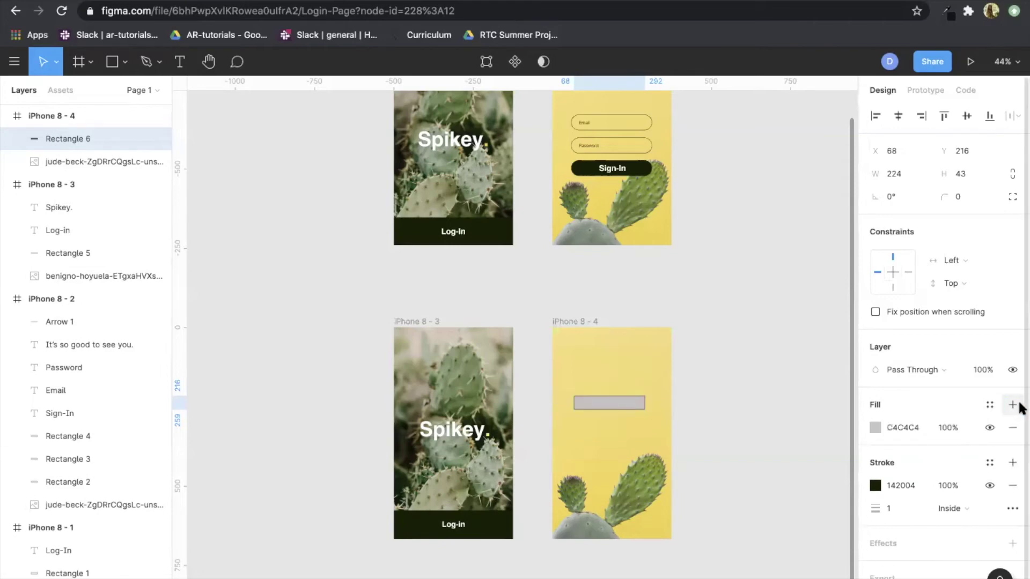
left_click(1012, 427)
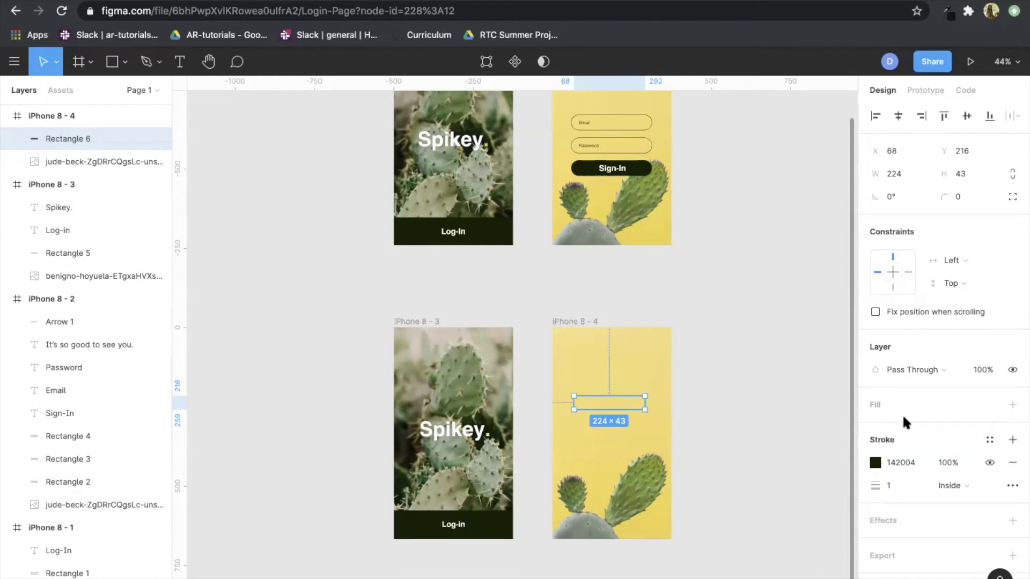
left_click(767, 421)
Stretch the input-field rectangle's lower edge to a height of about 48.
left_click(628, 410)
left_click_drag(626, 410, 626, 412)
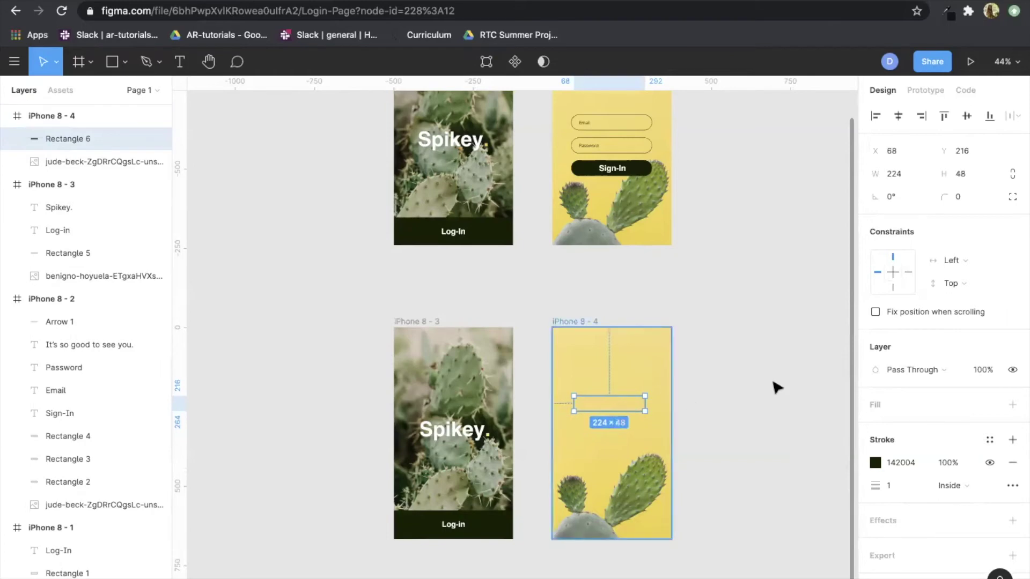
left_click(821, 418)
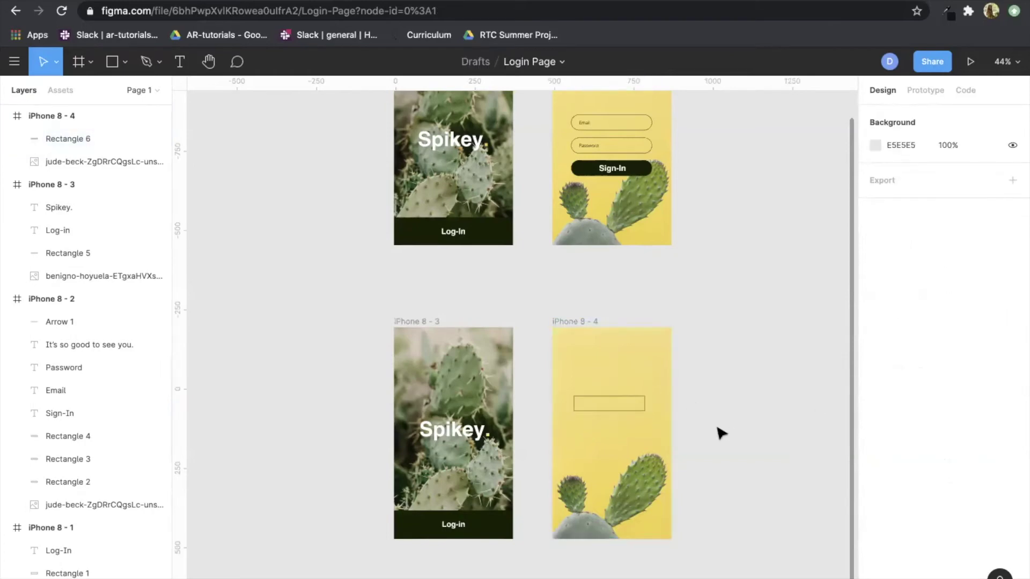
Round the input-field rectangle's corners with a radius of 50.
left_click(621, 411)
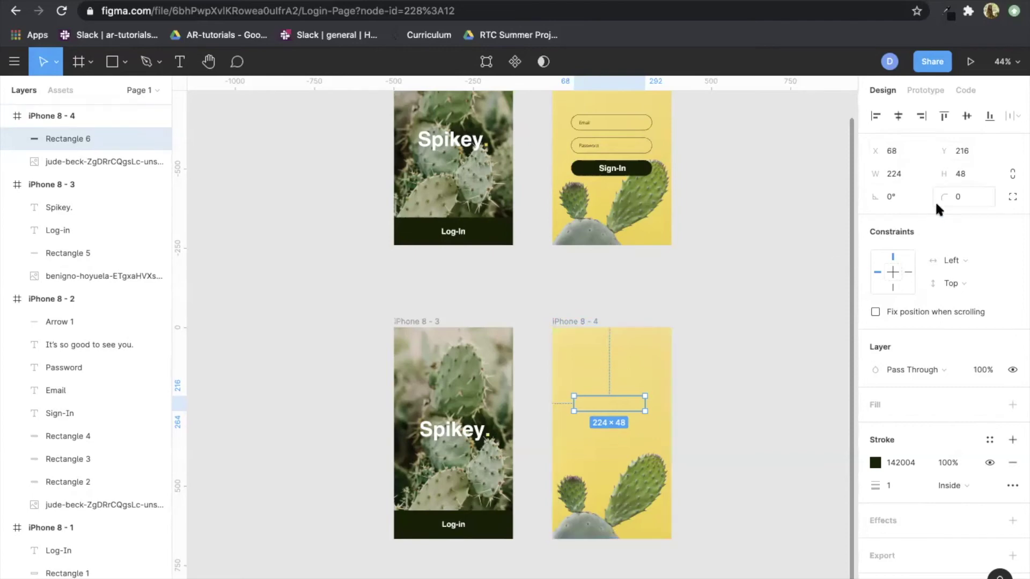
left_click(957, 195)
type("50")
key("Return")
left_click(775, 389)
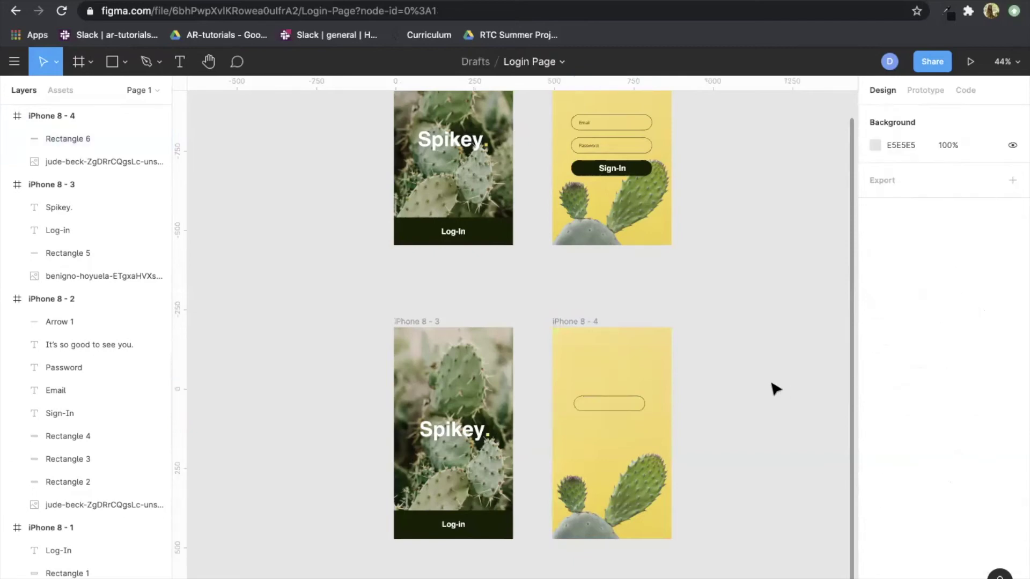
Check the size of the iPhone 8 - 2 Email field, and set the iPhone 8 - 4 field to 255 wide and 50 high.
left_click(592, 400)
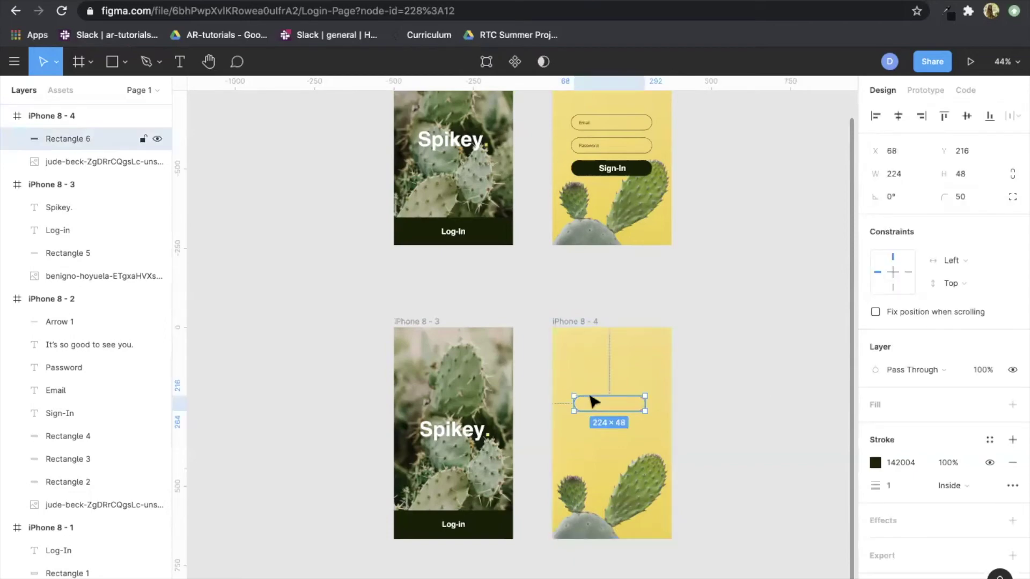
left_click(643, 134)
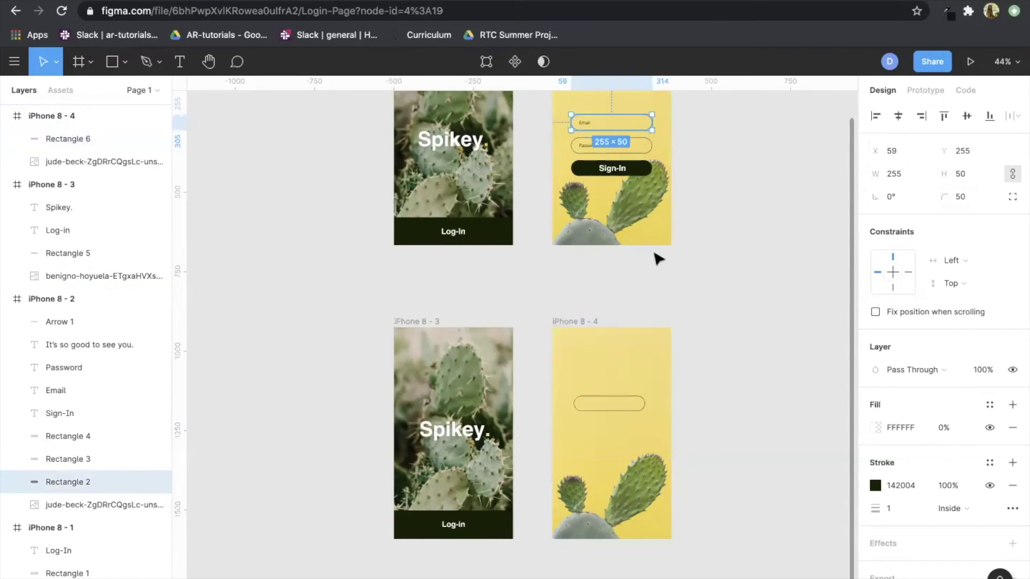
left_click(641, 401)
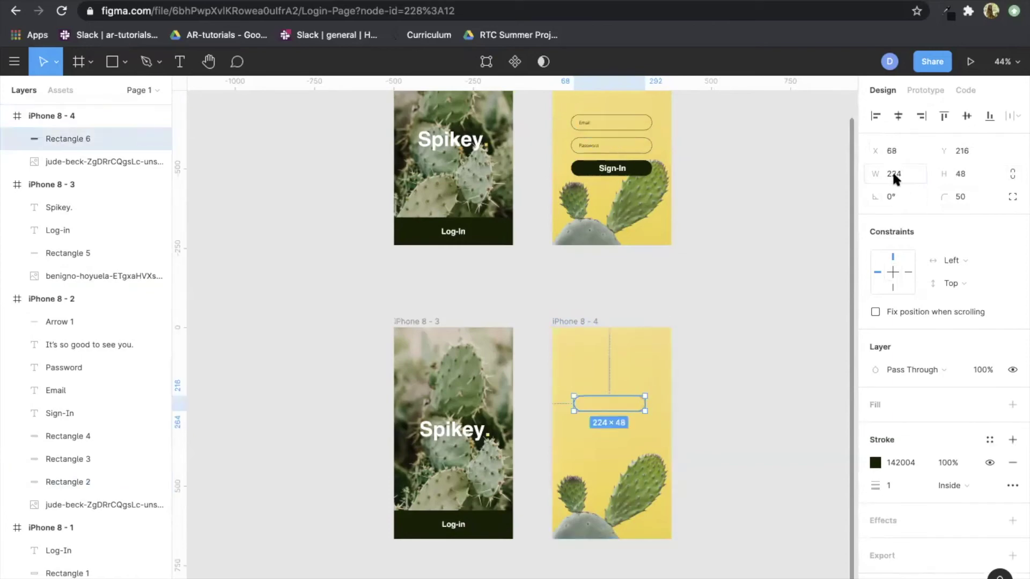
type("255")
left_click(964, 170)
type("50")
key("Return")
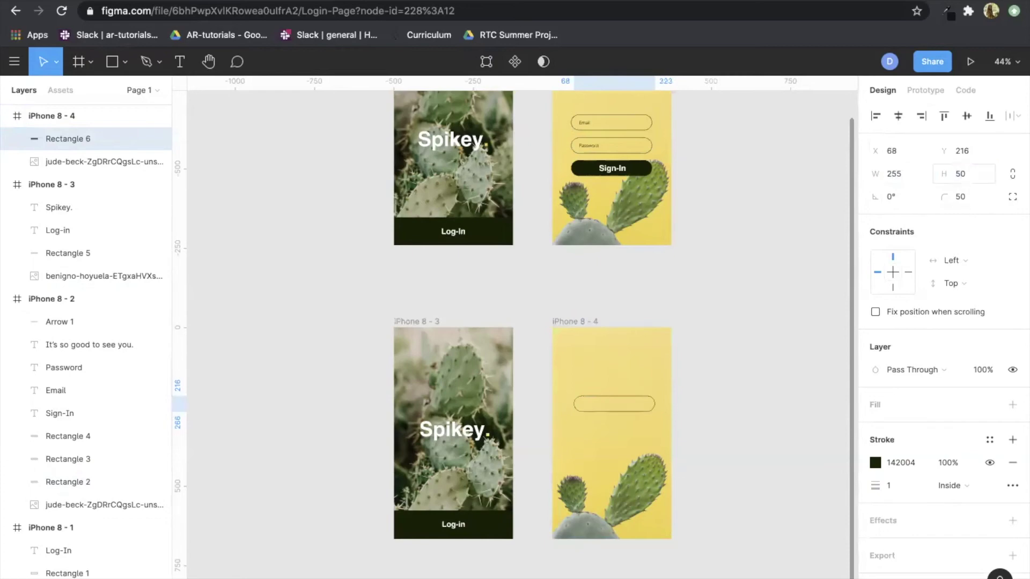
left_click(731, 377)
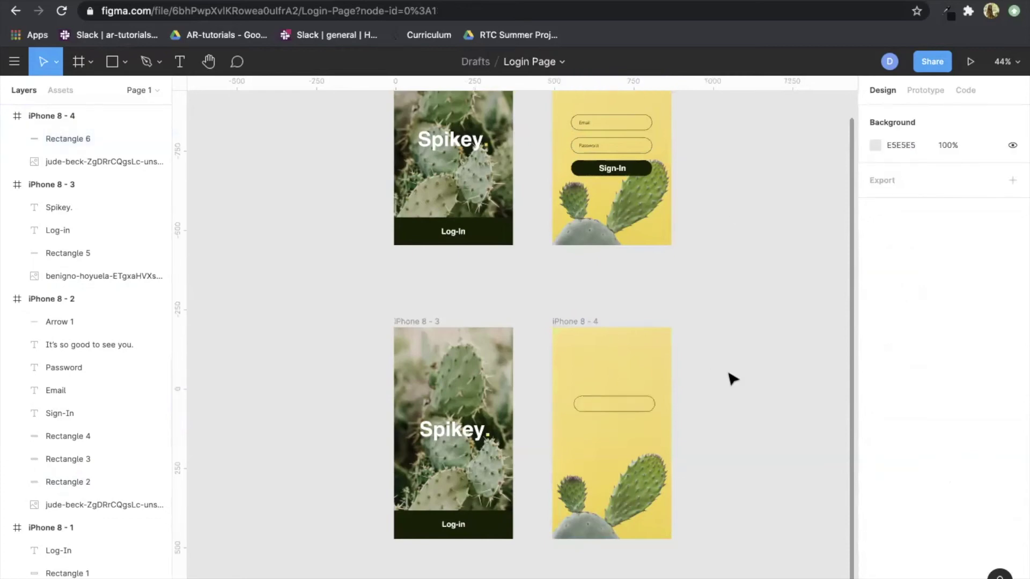
Center the input field horizontally in the iPhone 8 - 4 frame, at about X 60, Y 228.
left_click_drag(600, 402, 596, 397)
scroll(595, 395, "up", 2)
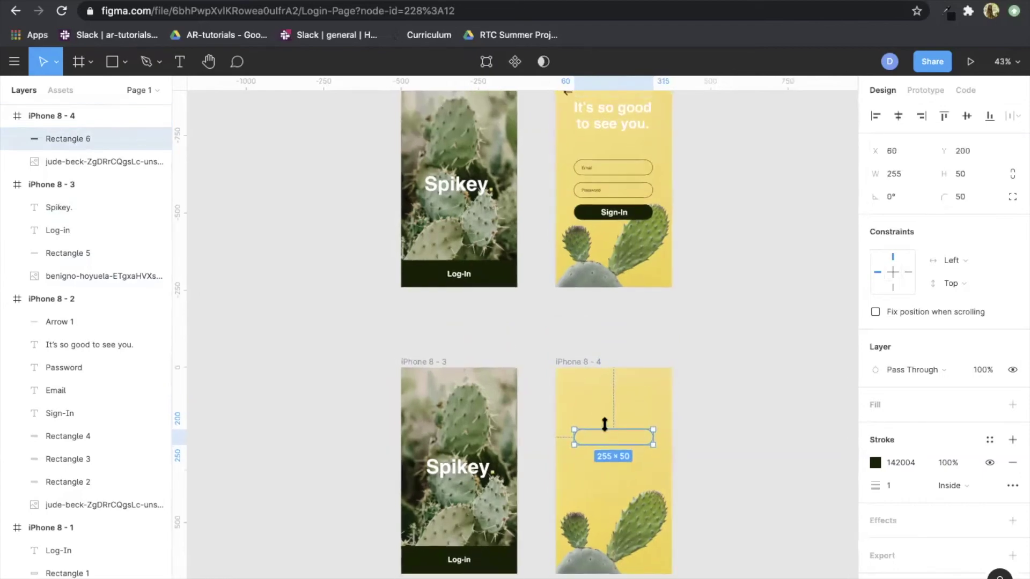
left_click_drag(610, 440, 608, 446)
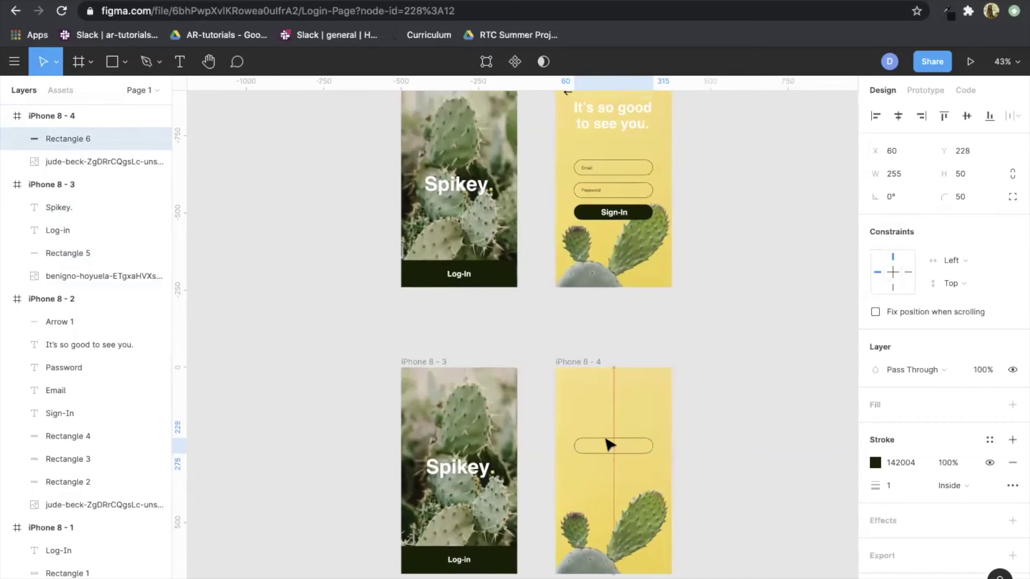
left_click(749, 459)
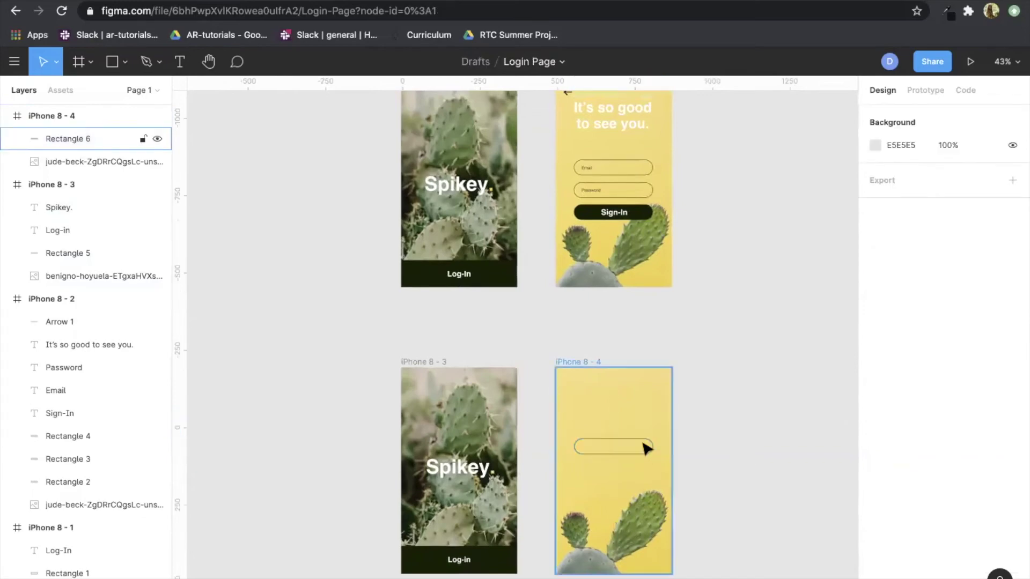
left_click(641, 444)
left_click(717, 436)
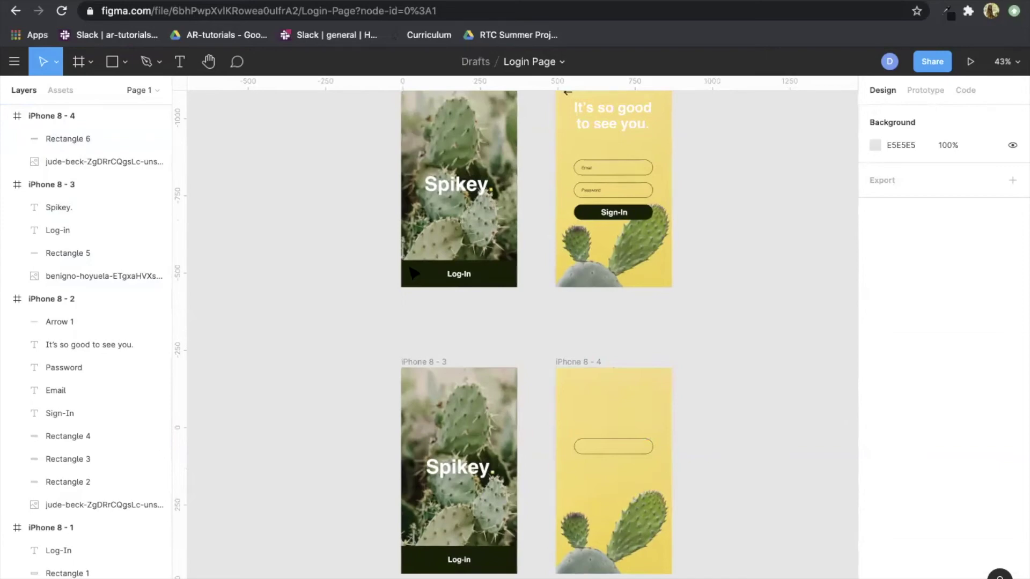
Add the text "Email" at the input field in the iPhone 8 - 4 frame, in Helvetica Light.
left_click(179, 62)
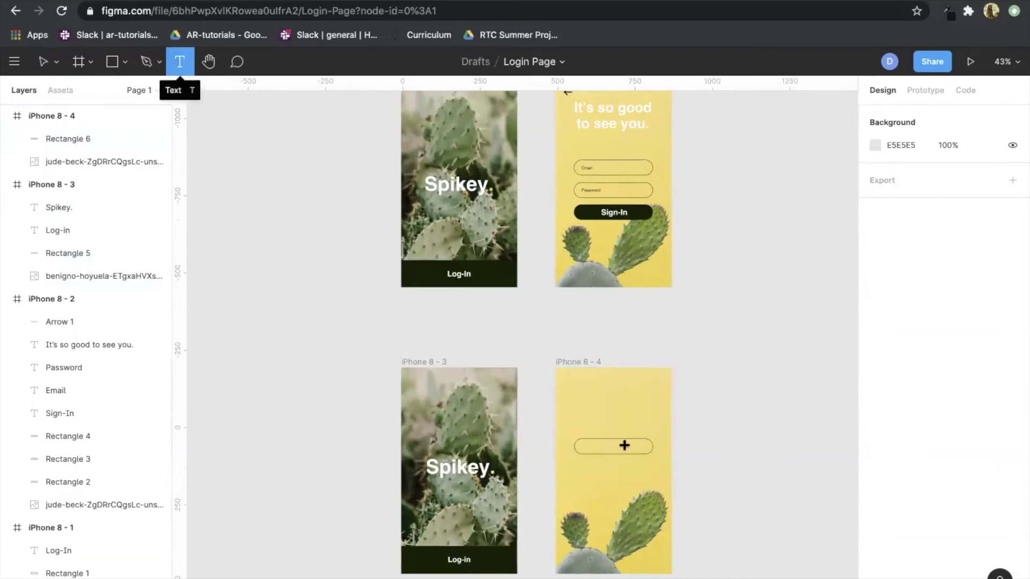
left_click(594, 446)
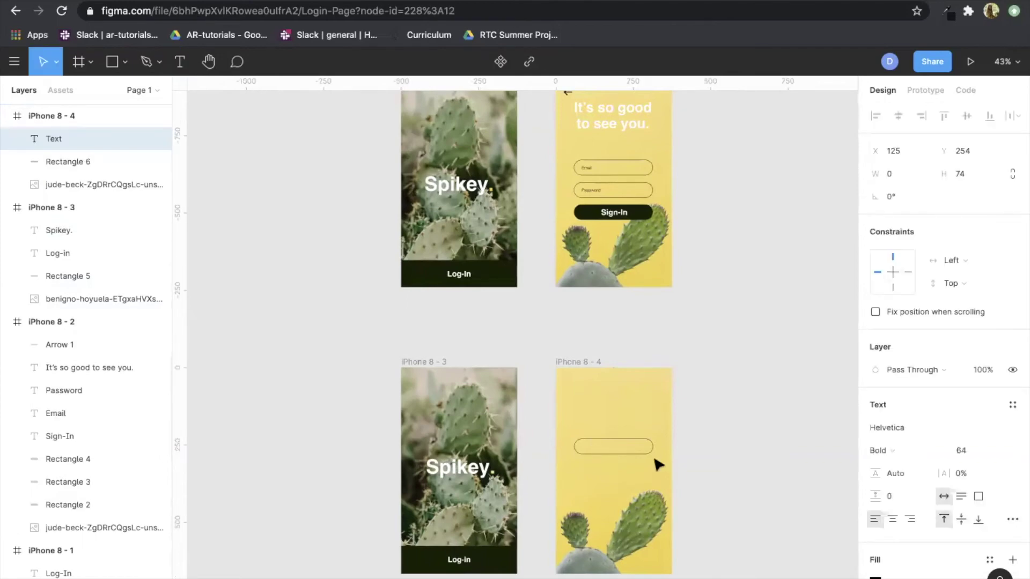
type("Email")
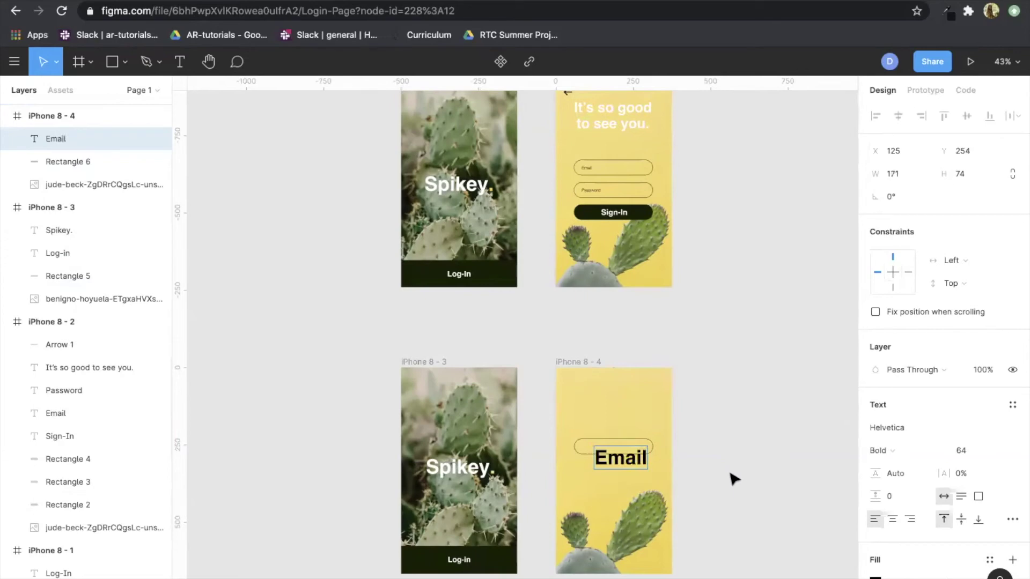
left_click(896, 451)
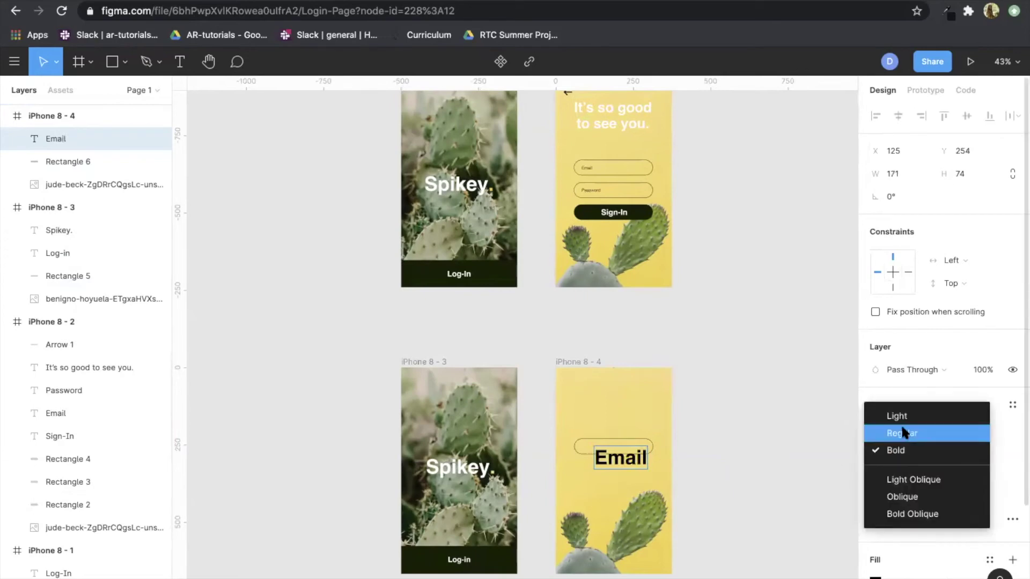
left_click(900, 417)
Set the new "Email" text's font size to 13.
left_click(1006, 460)
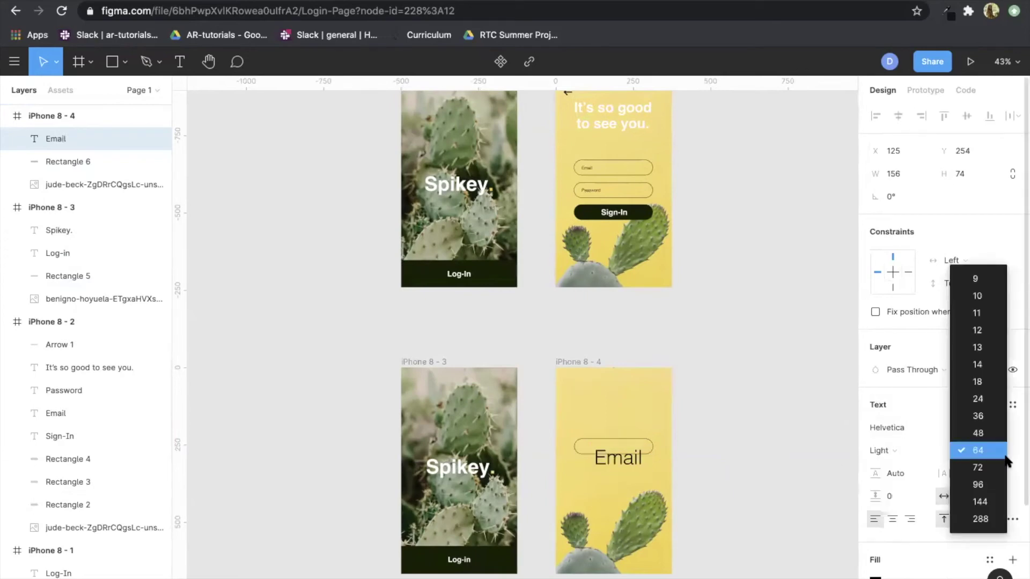
left_click(986, 349)
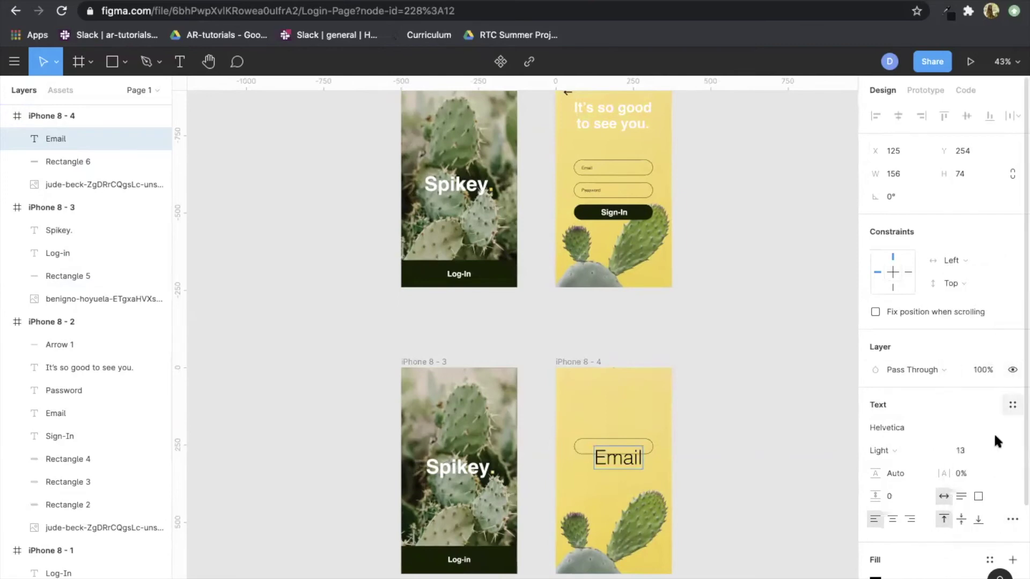
key("ctrl+z")
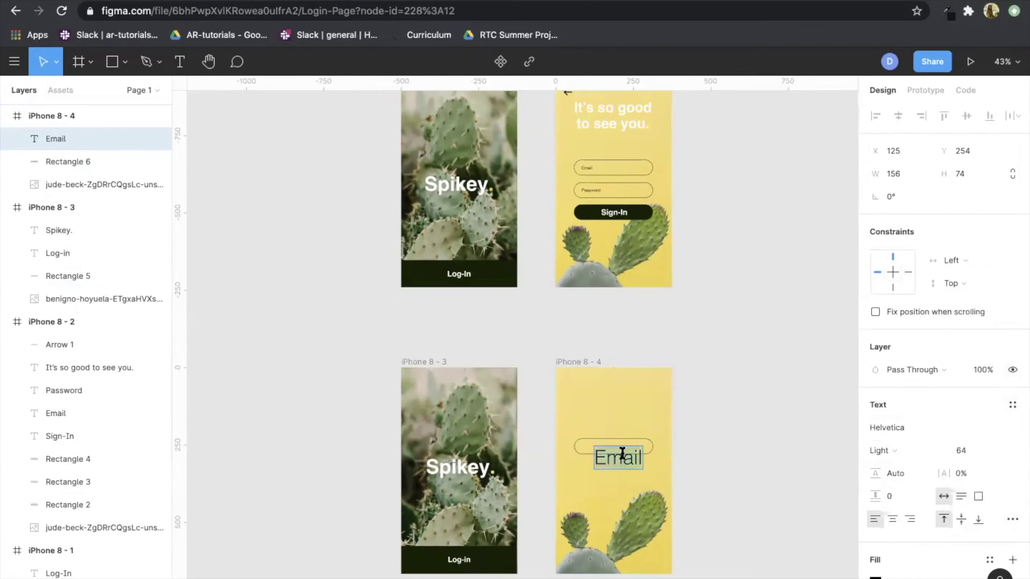
left_click(997, 453)
left_click(980, 353)
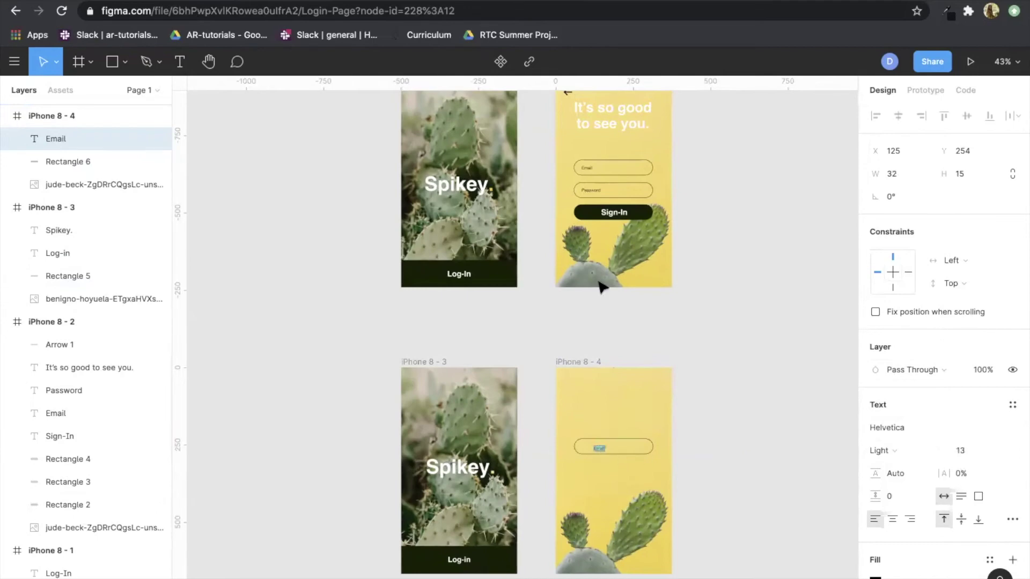
Check the iPhone 8 - 2 "Email" text's font size, and set the iPhone 8 - 4 "Email" text to 14.
left_click(586, 169)
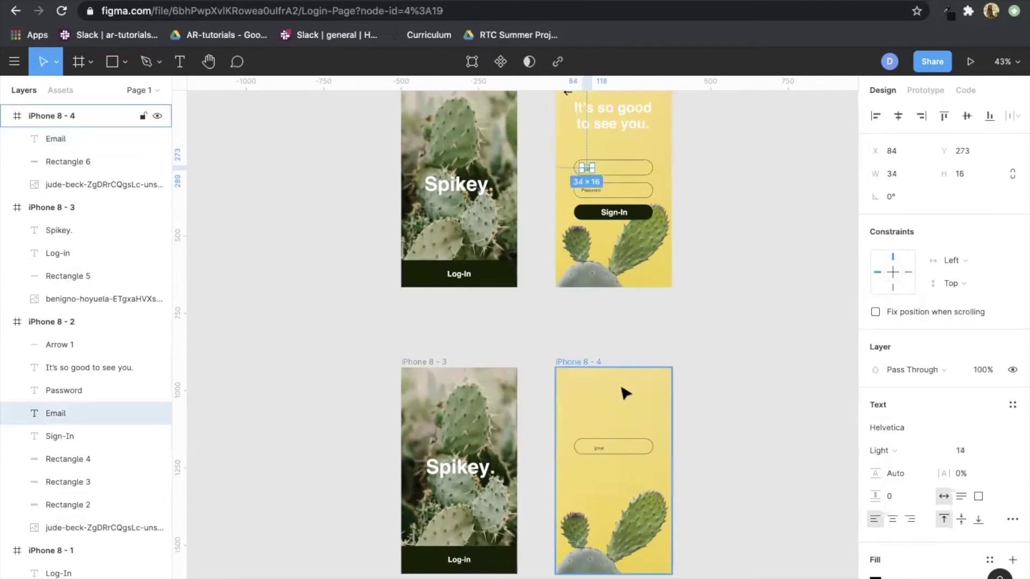
left_click(601, 452)
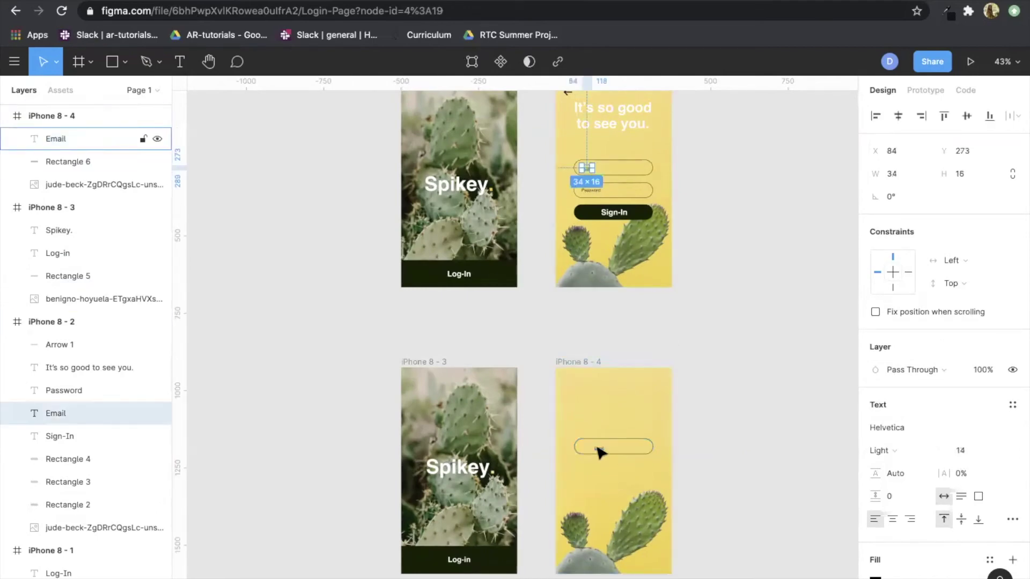
left_click(990, 453)
left_click(984, 465)
left_click(761, 508)
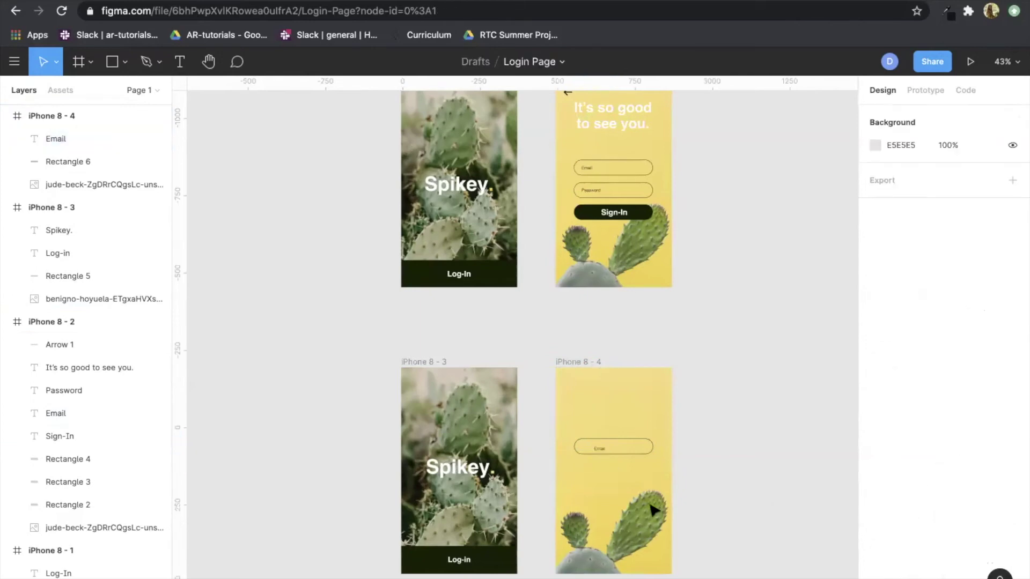
Move the "Email" text to the left end inside the rounded field, at about X 86, Y 247.
scroll(603, 482, "up", 5)
left_click_drag(608, 438, 587, 434)
left_click(788, 369)
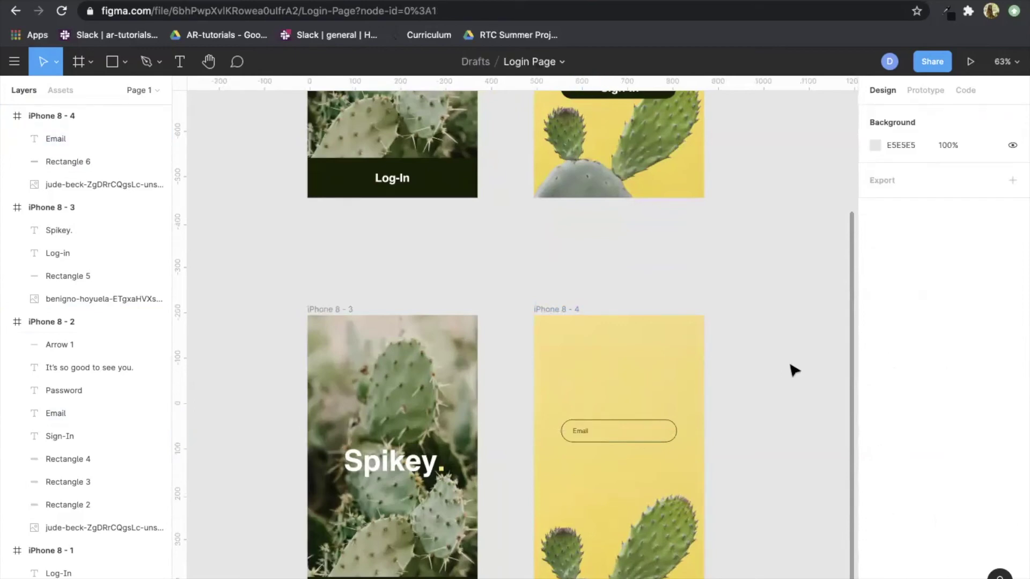
Compare the "Email" text's properties and placement in the iPhone 8 - 2 and iPhone 8 - 4 frames.
scroll(791, 369, "down", 5)
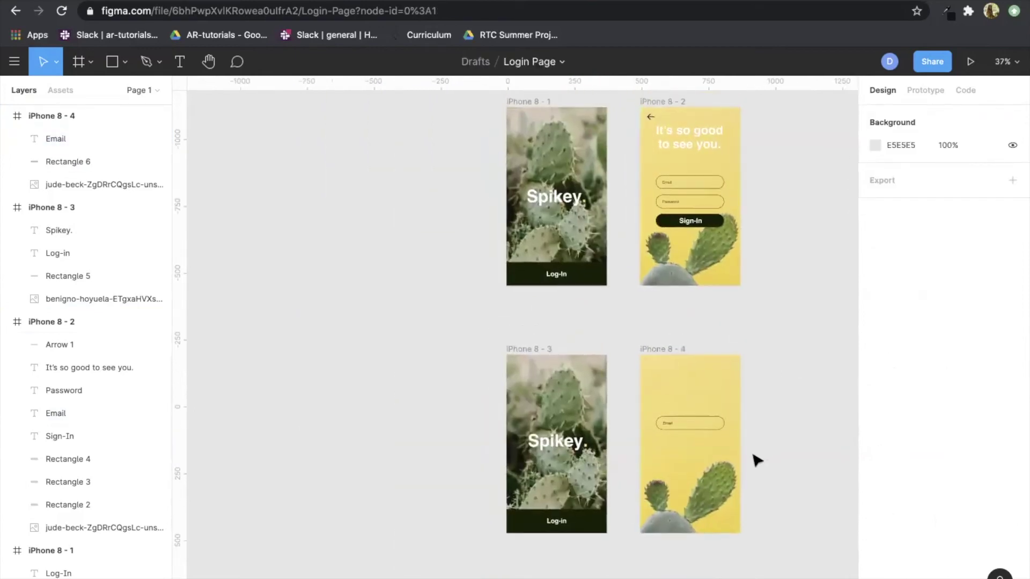
scroll(682, 340, "down", 1)
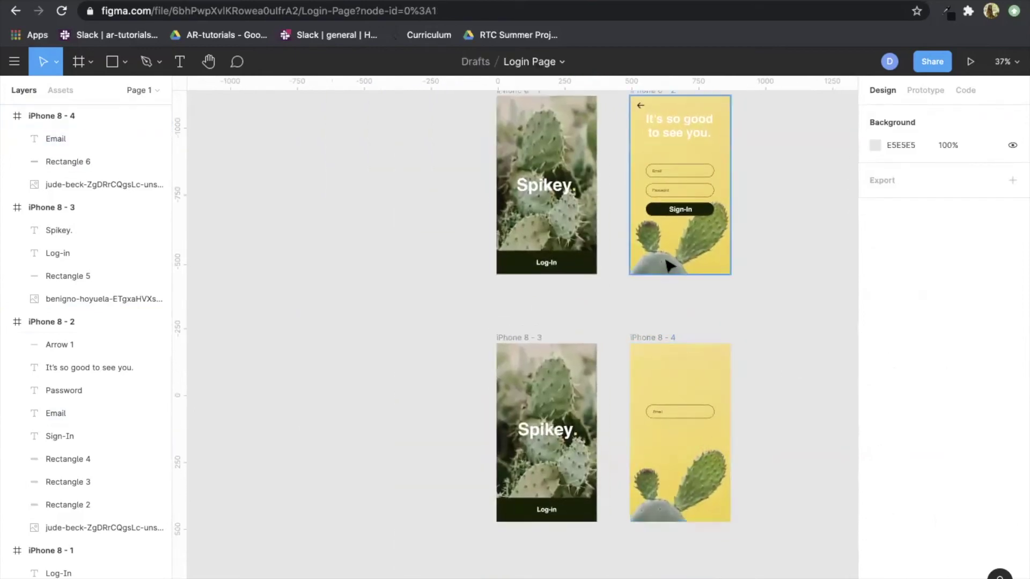
left_click(658, 171)
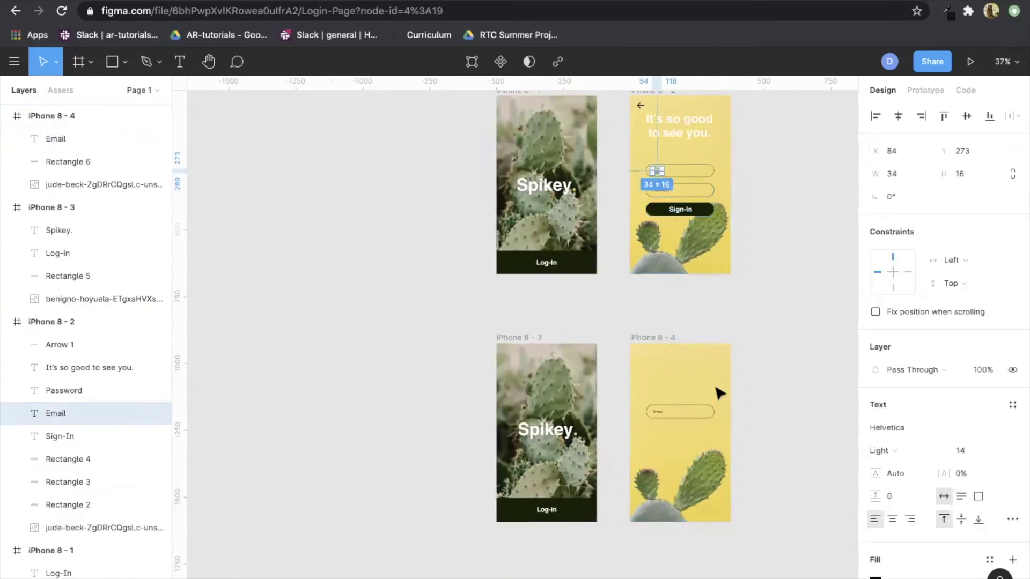
left_click(657, 413)
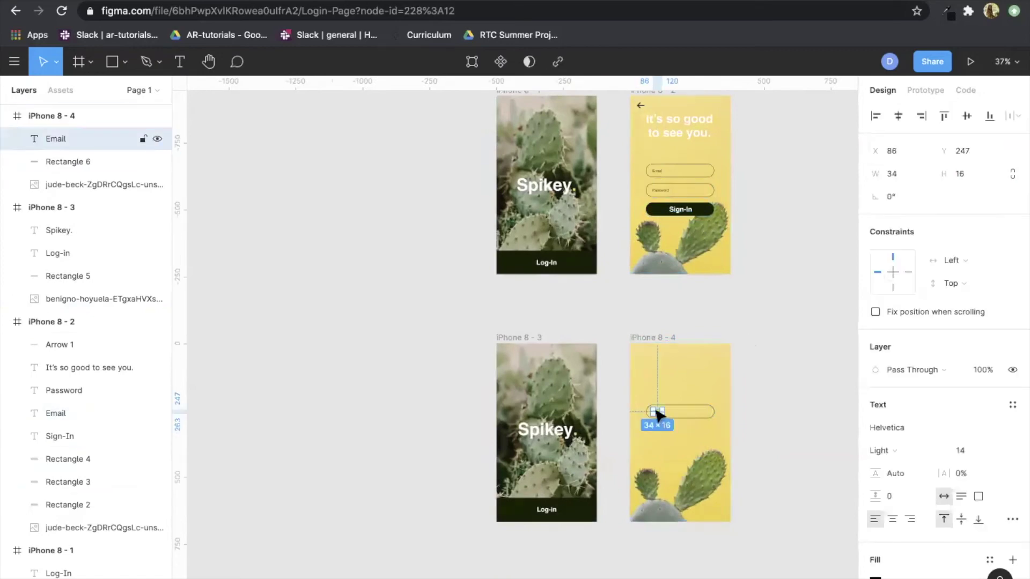
left_click(661, 173)
scroll(801, 348, "down", 3)
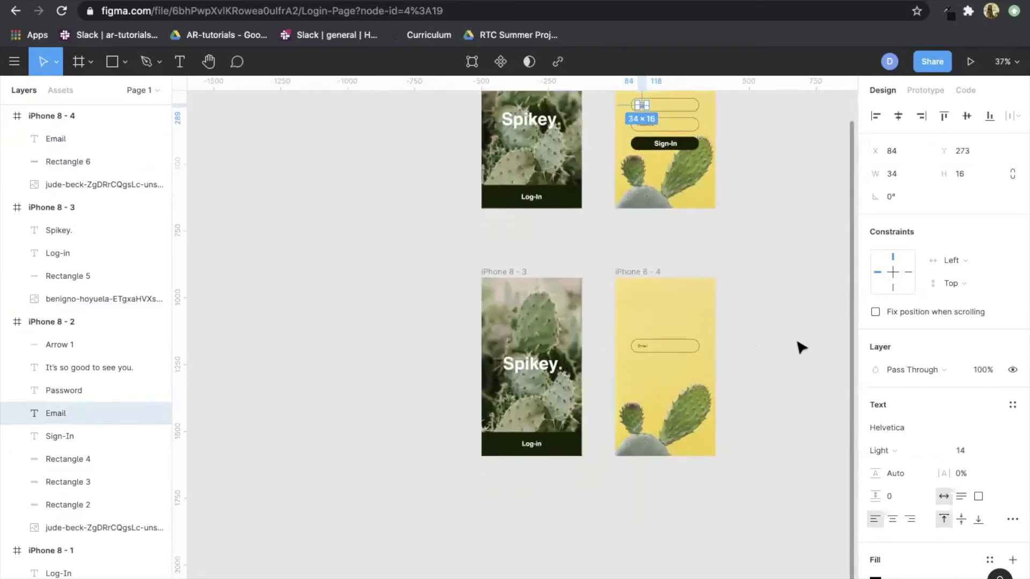
scroll(747, 354, "right", 2)
scroll(620, 356, "up", 5)
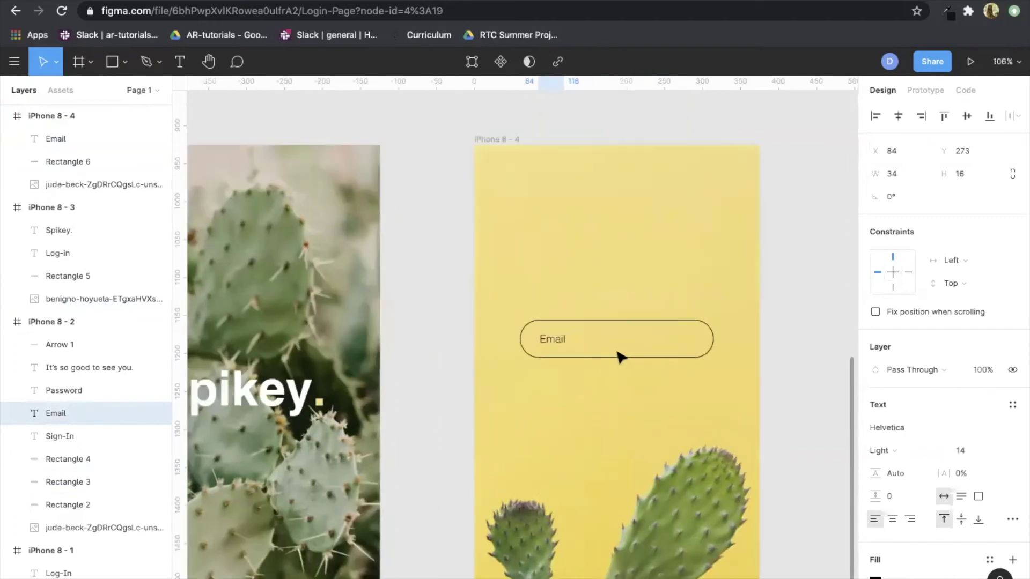
Compare the size and position of the rounded Email fields in the iPhone 8 - 2 and iPhone 8 - 4 frames.
left_click(556, 342)
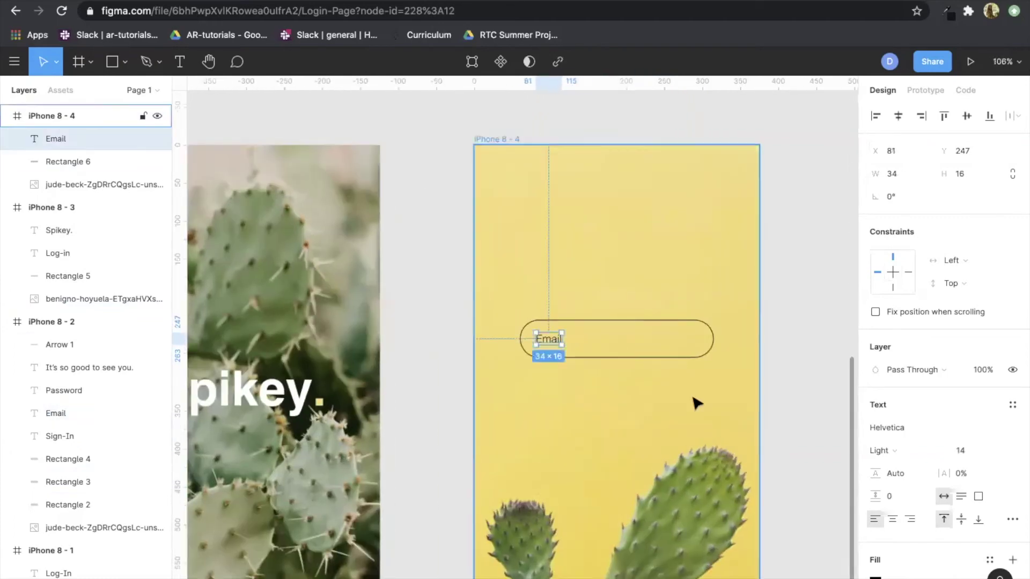
key("Escape")
scroll(697, 403, "down", 5)
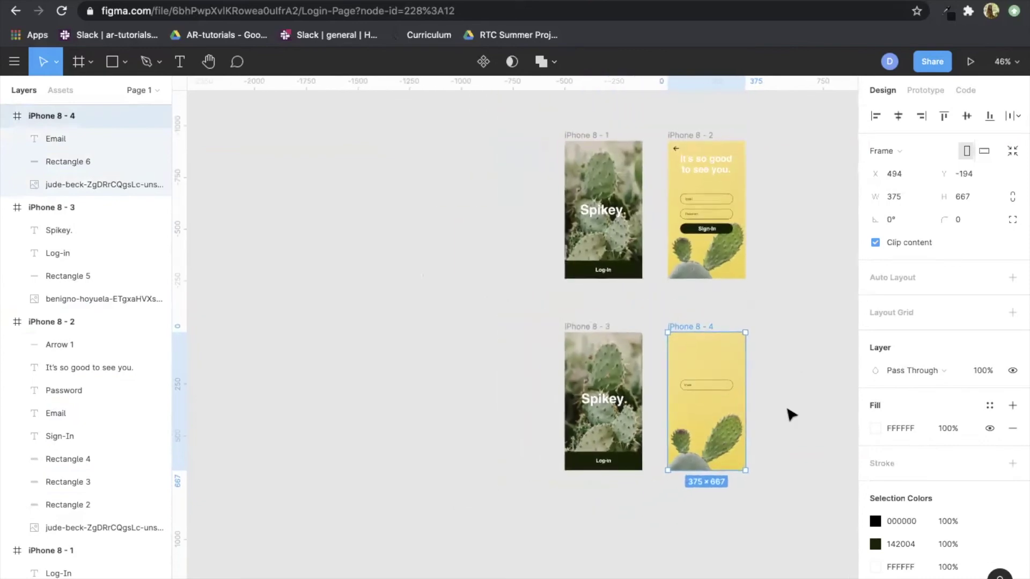
scroll(792, 414, "up", 3)
left_click(709, 377)
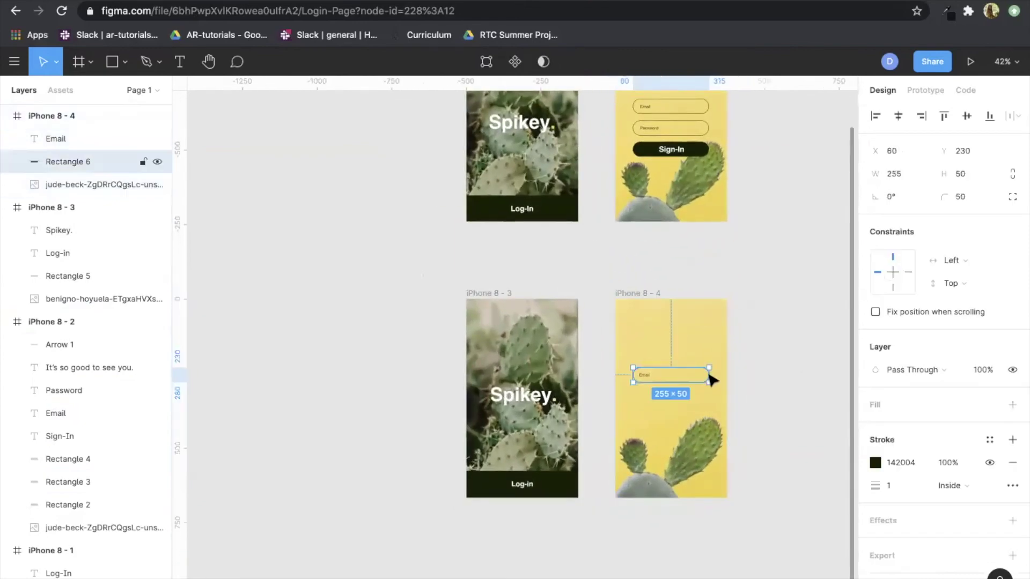
scroll(710, 378, "up", 3)
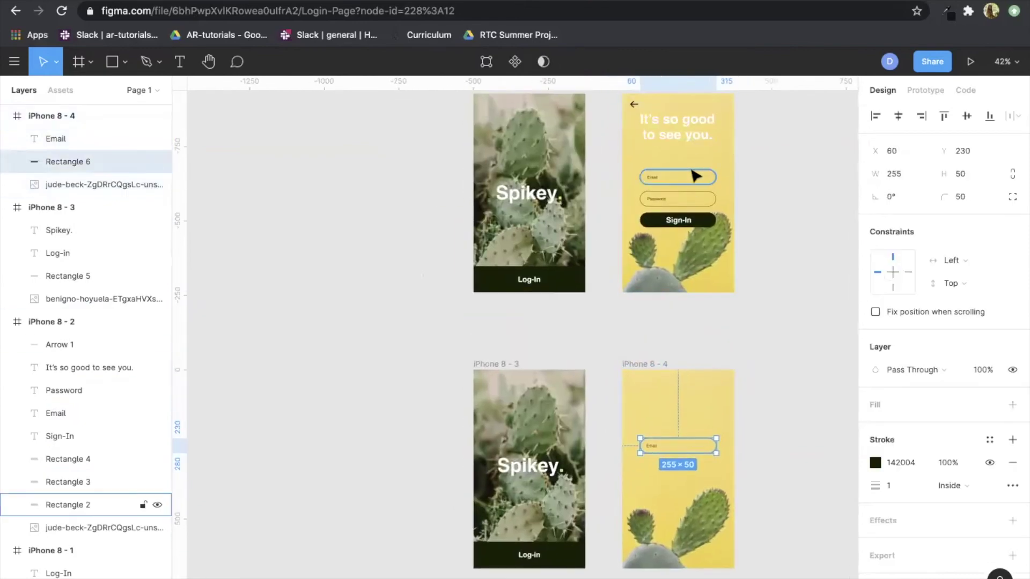
left_click(696, 176)
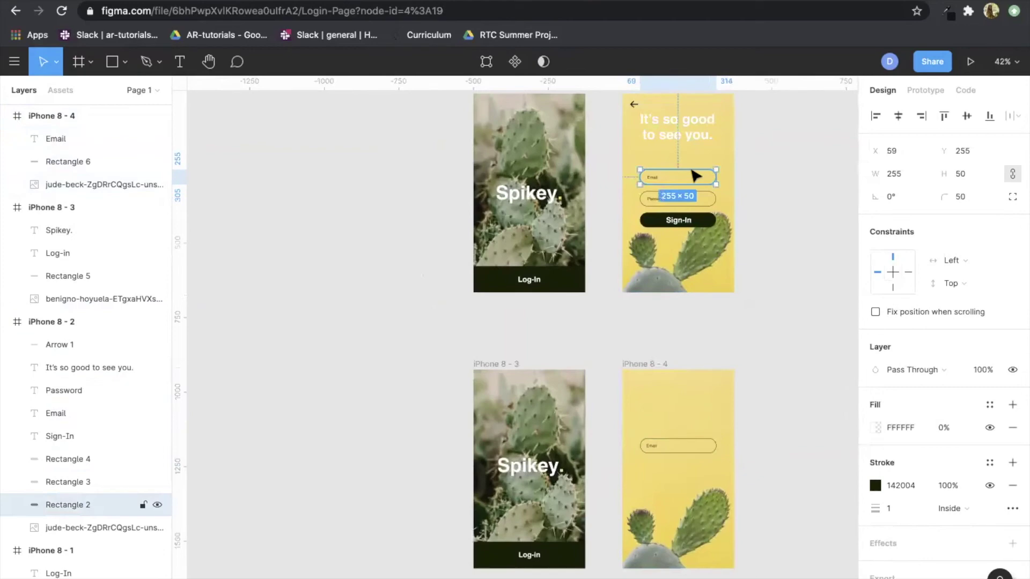
left_click(703, 445)
scroll(658, 486, "up", 3)
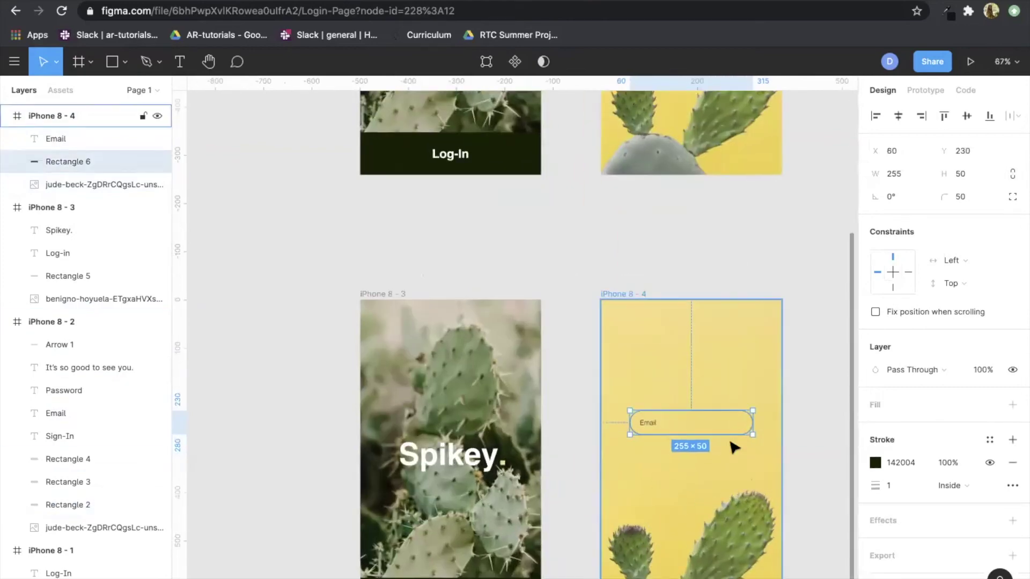
scroll(697, 432, "down", 4)
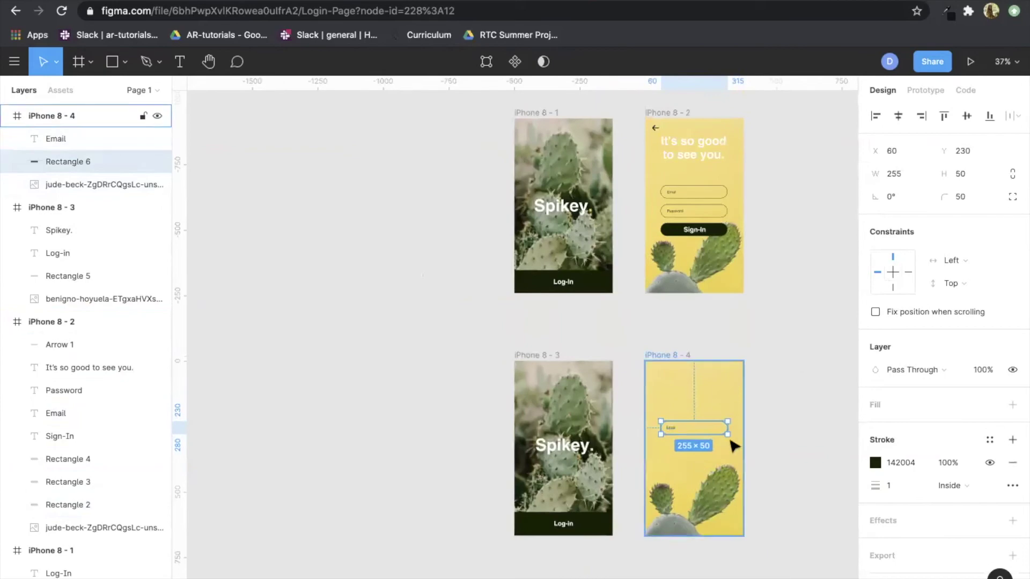
left_click(779, 439)
Duplicate the "Email" text with its rounded field in iPhone 8 - 4 and place the copy directly below, with the field at about Y 296.
scroll(715, 460, "down", 2)
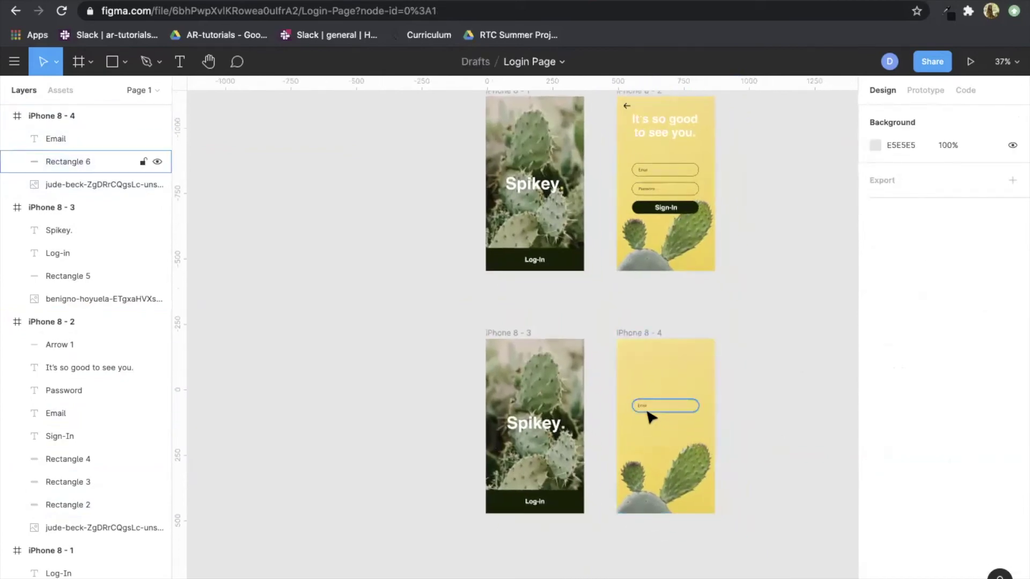
scroll(650, 417, "up", 3)
scroll(637, 460, "down", 2)
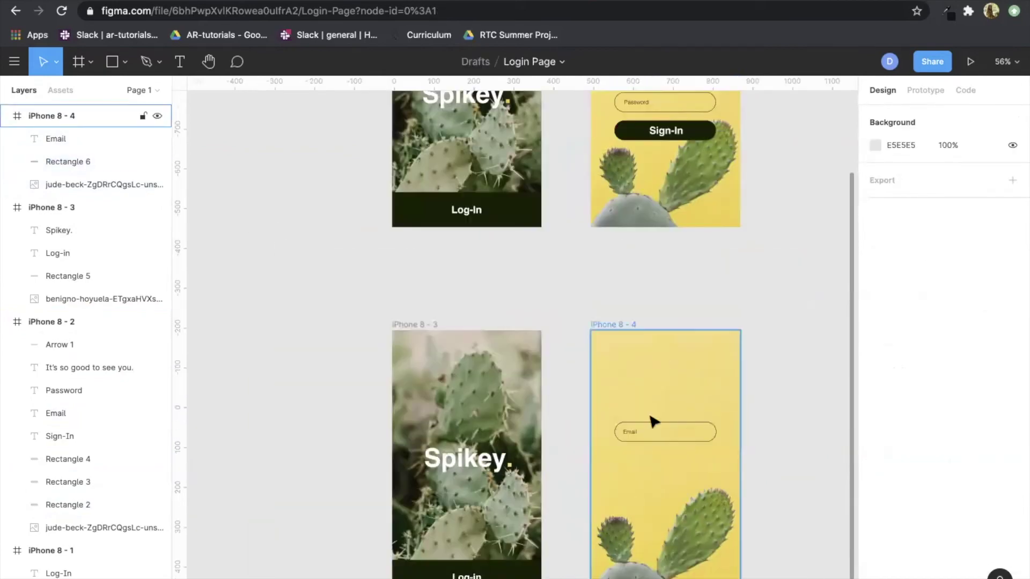
scroll(591, 523, "down", 2)
scroll(592, 522, "right", 2)
scroll(543, 426, "up", 5)
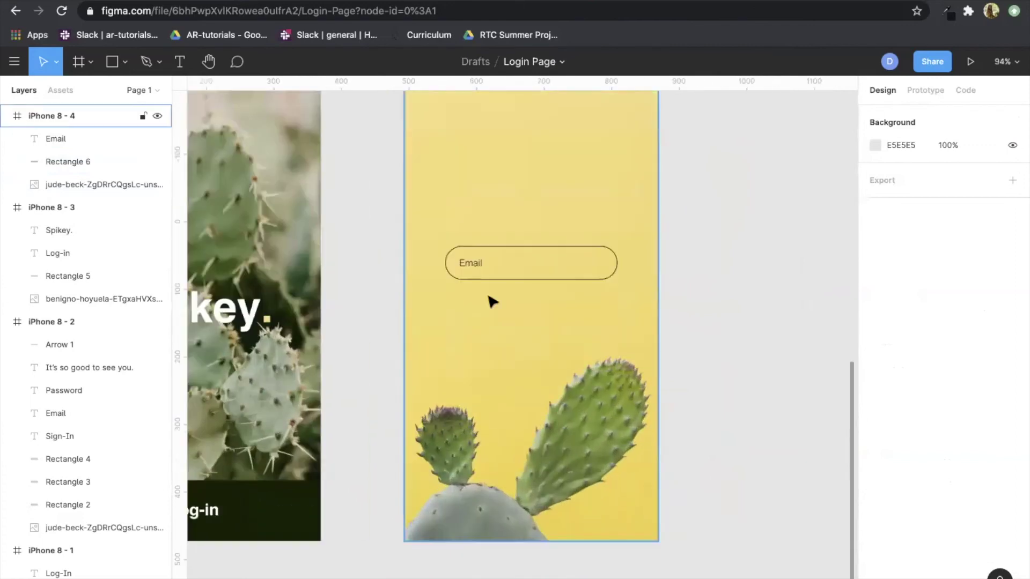
left_click(472, 265)
left_click(511, 279, "shift")
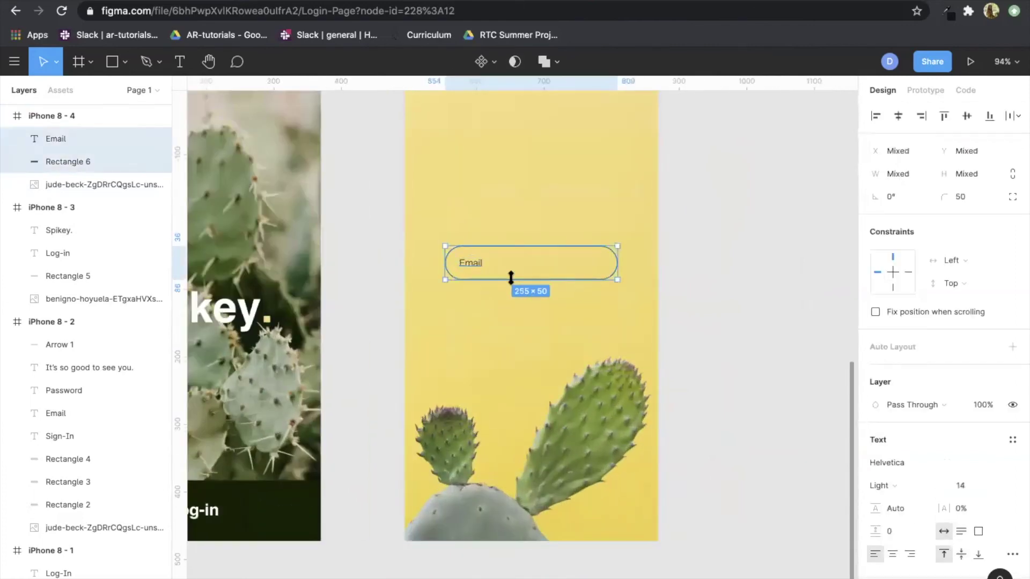
key("ctrl+d")
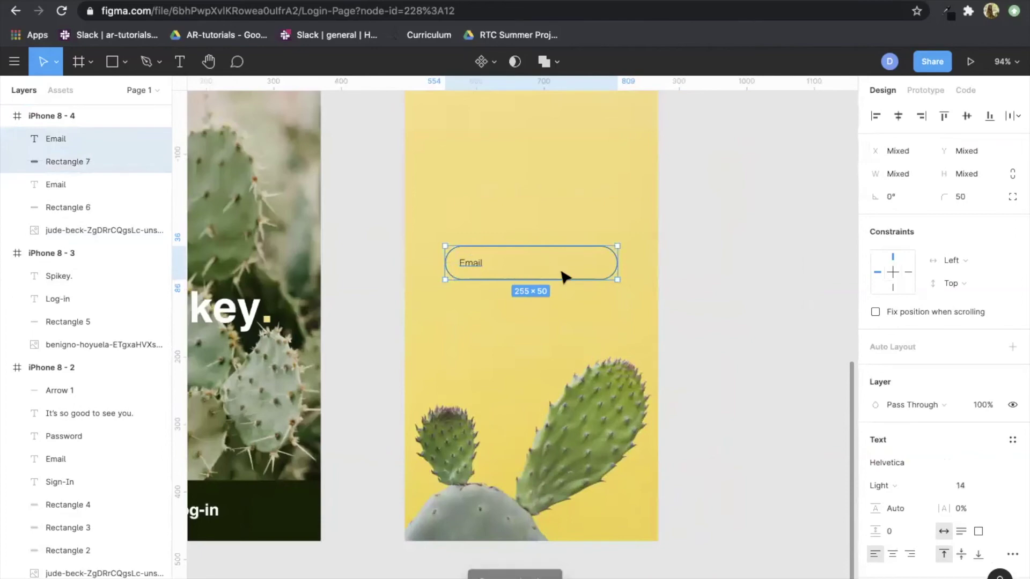
left_click_drag(562, 278, 561, 334)
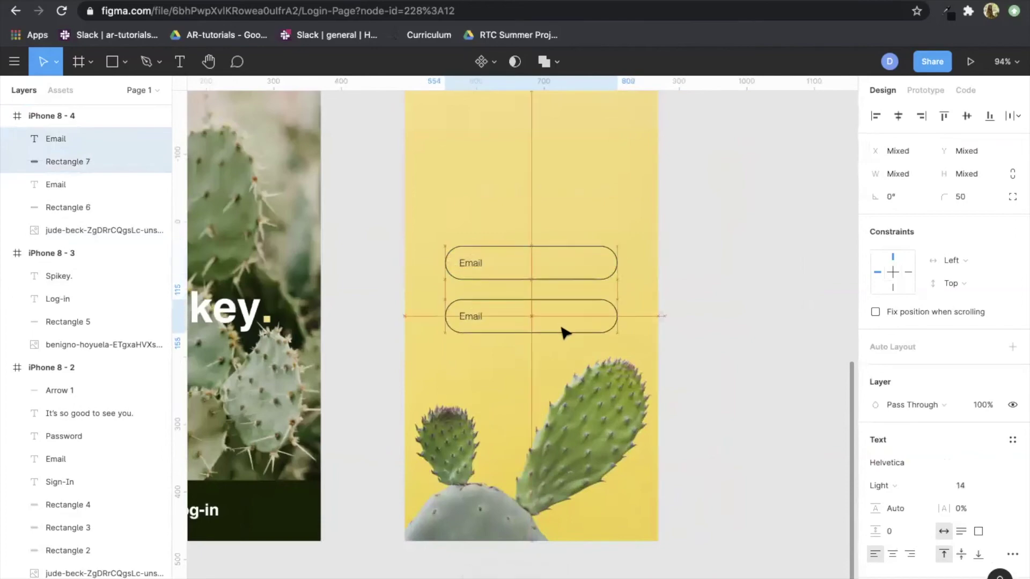
left_click_drag(554, 303, 538, 320)
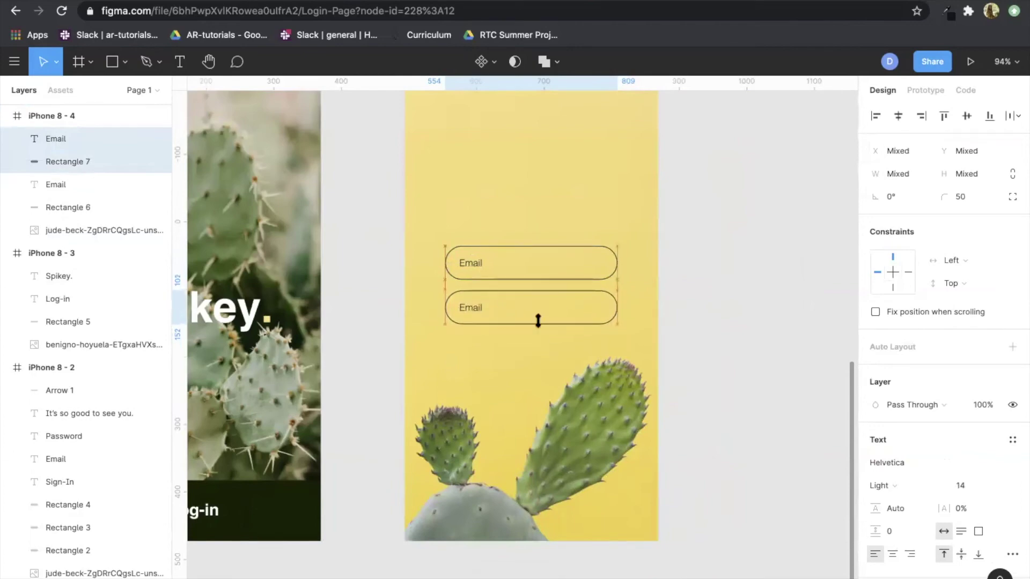
Change the text in the lower rounded field to "Password".
double_click(468, 310)
type("Password")
key("Escape")
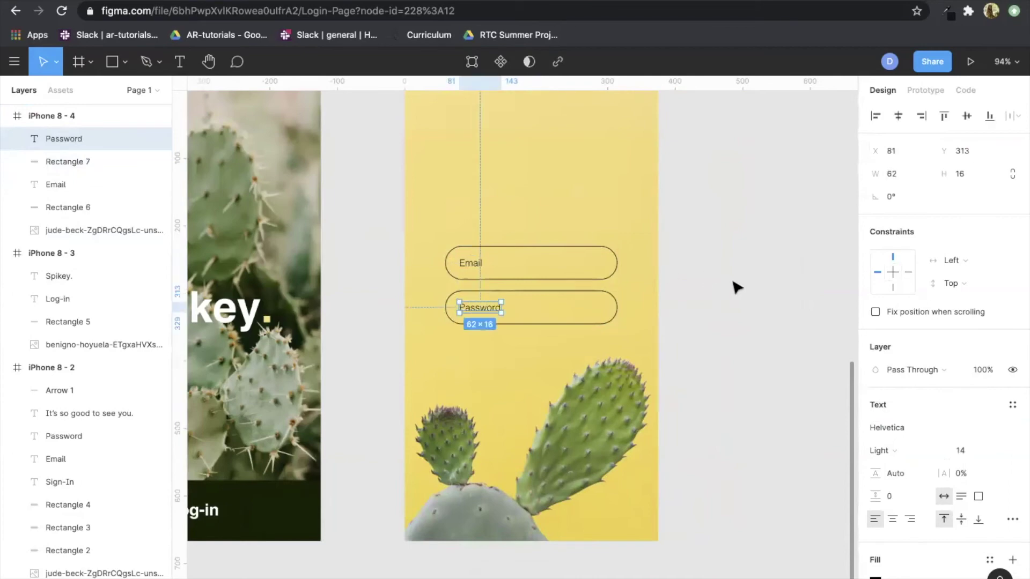
scroll(737, 287, "down", 5)
scroll(740, 291, "down", 1)
left_click(745, 294)
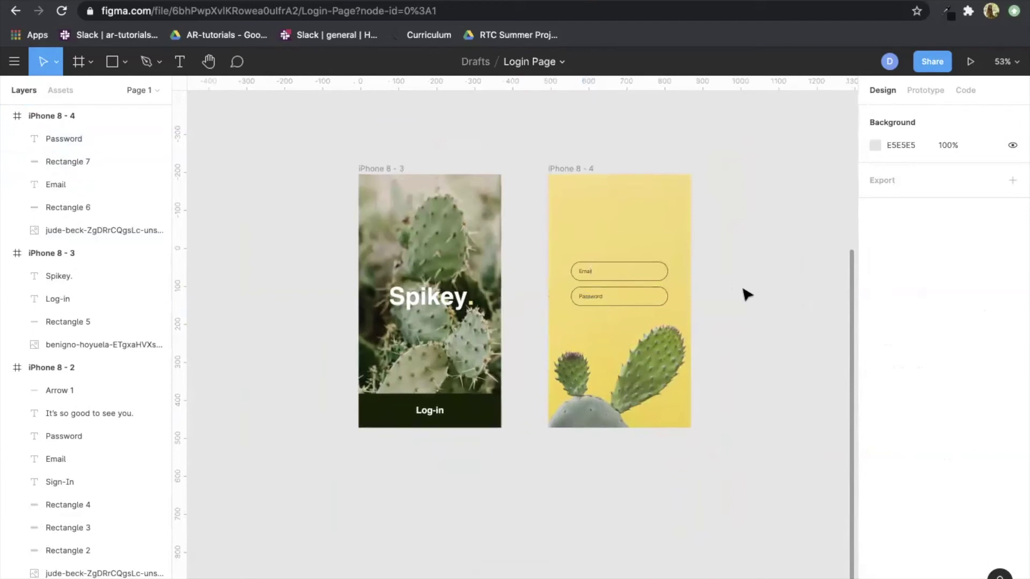
Check the dimensions of the rounded Password field in the iPhone 8 - 4 frame.
scroll(747, 294, "up", 5)
scroll(745, 295, "down", 3)
scroll(744, 296, "down", 2)
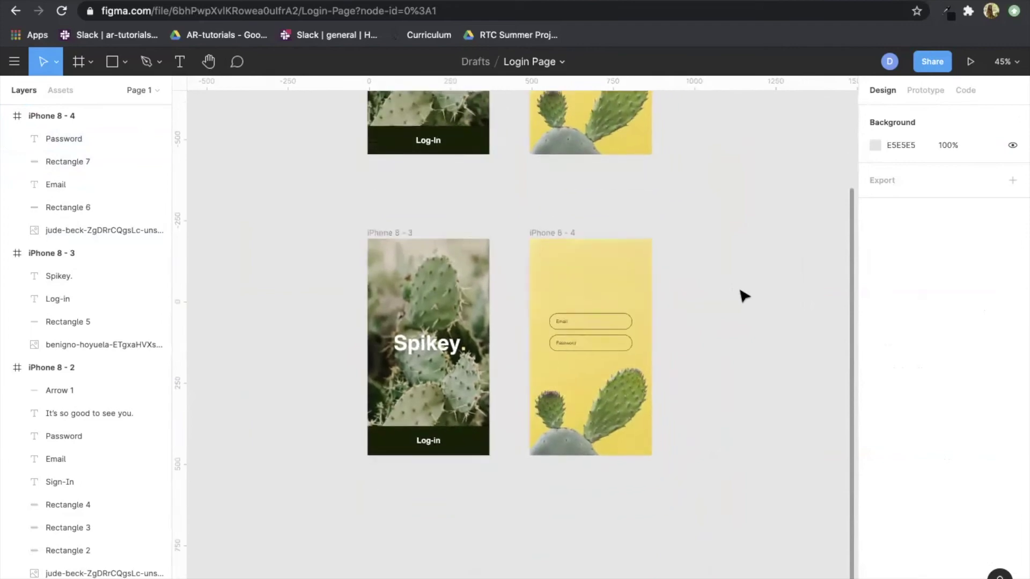
scroll(744, 296, "down", 2)
scroll(744, 296, "right", 1)
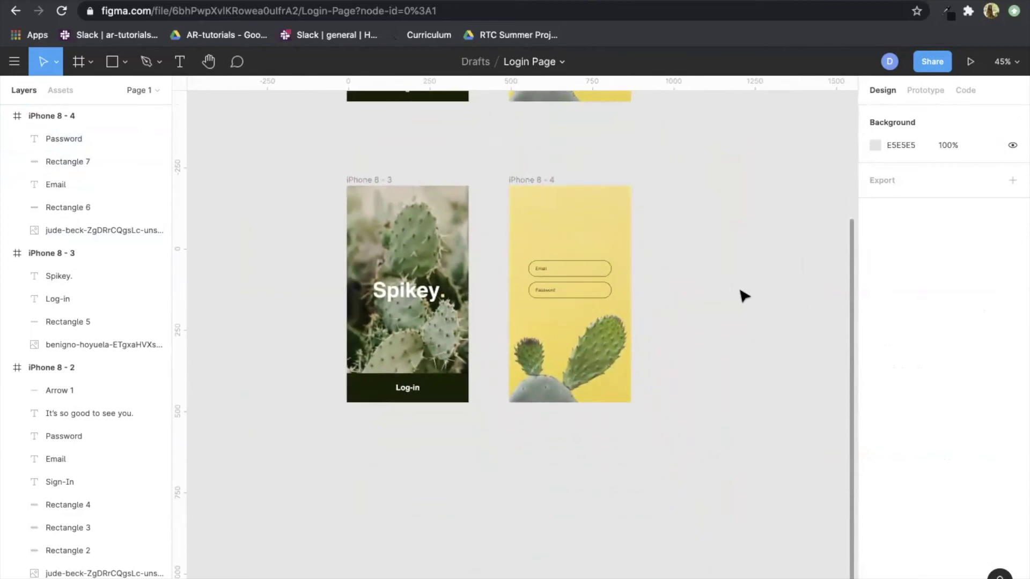
scroll(669, 293, "right", 2)
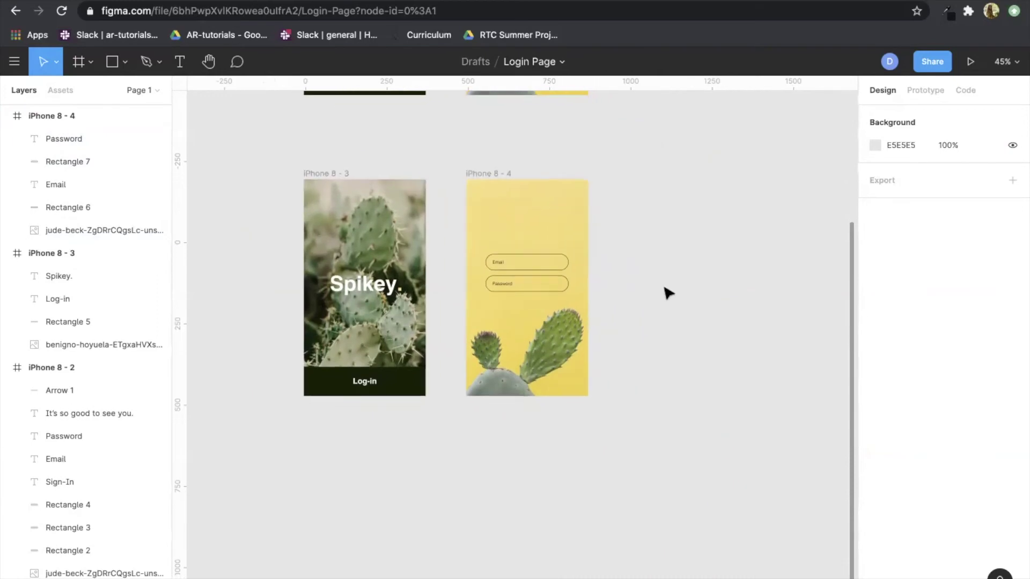
left_click(555, 283)
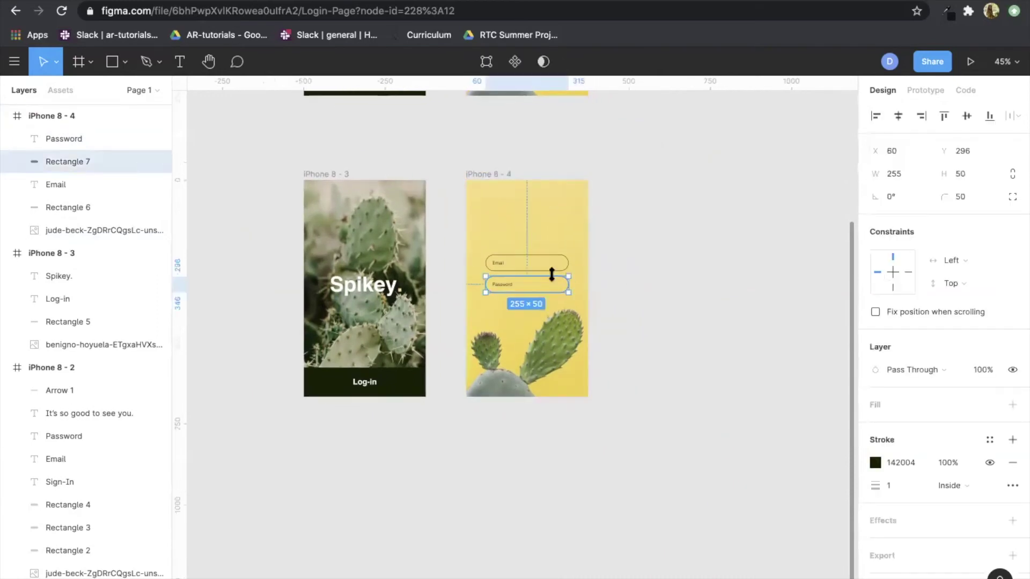
left_click(125, 62)
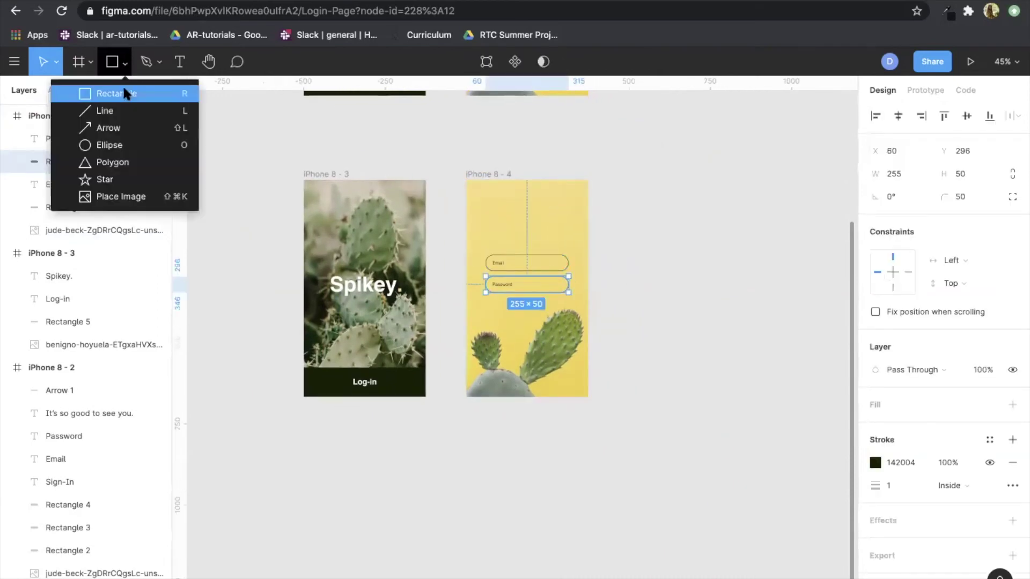
left_click(125, 94)
left_click(43, 63)
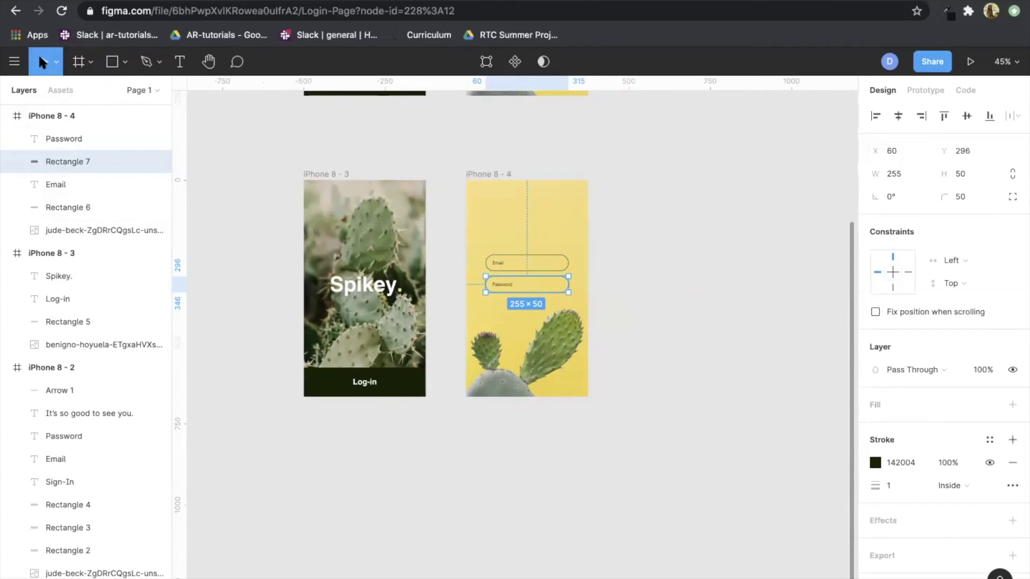
Draw a rectangle about 211 × 50 below the Password field in iPhone 8 - 4, at about X 81, Y 379.
left_click(124, 62)
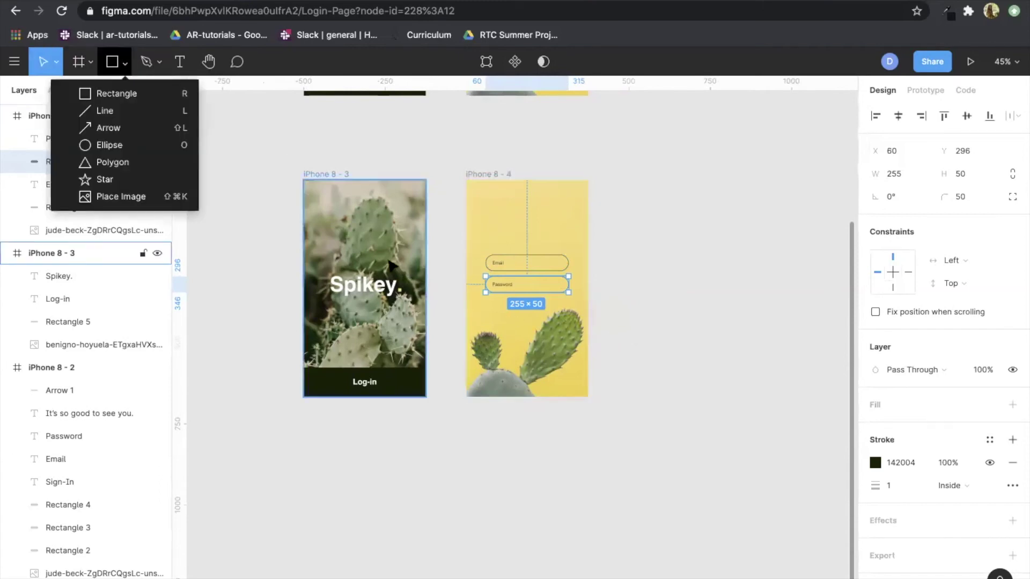
left_click(115, 94)
mouse_move(491, 304)
left_mouse_down()
mouse_move(550, 307)
mouse_move(559, 319)
left_mouse_up()
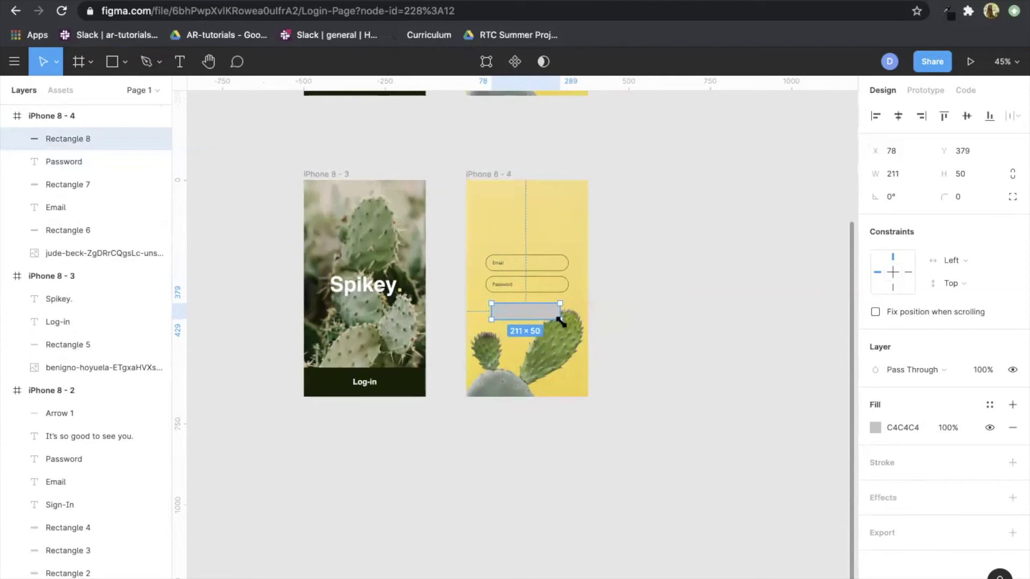
left_click_drag(529, 316, 528, 315)
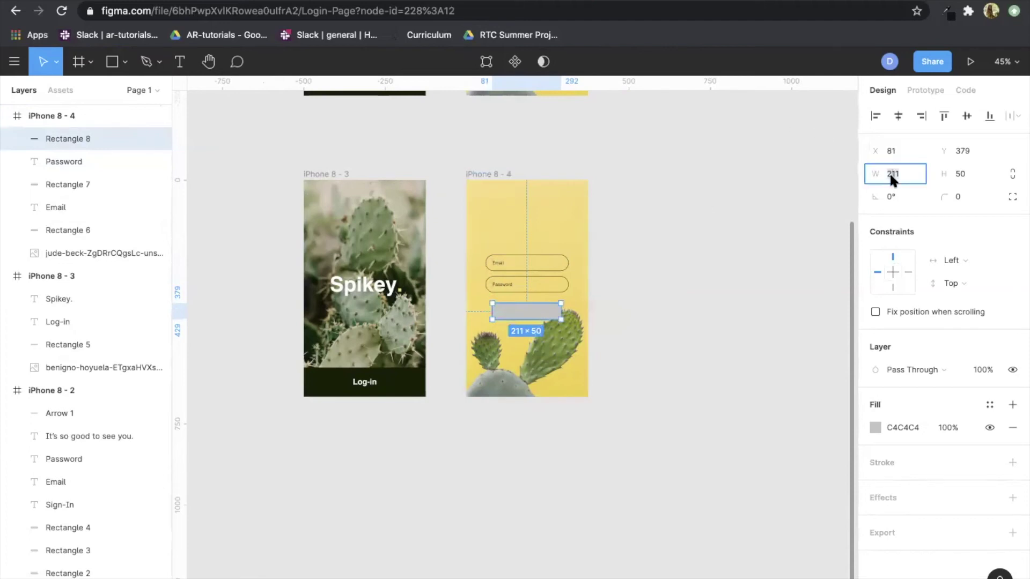
Set the new rectangle's width to 255 and corner radius to 50, and align it under the Password field at about X 60, Y 362.
type("255")
left_click(961, 167)
left_click(956, 195)
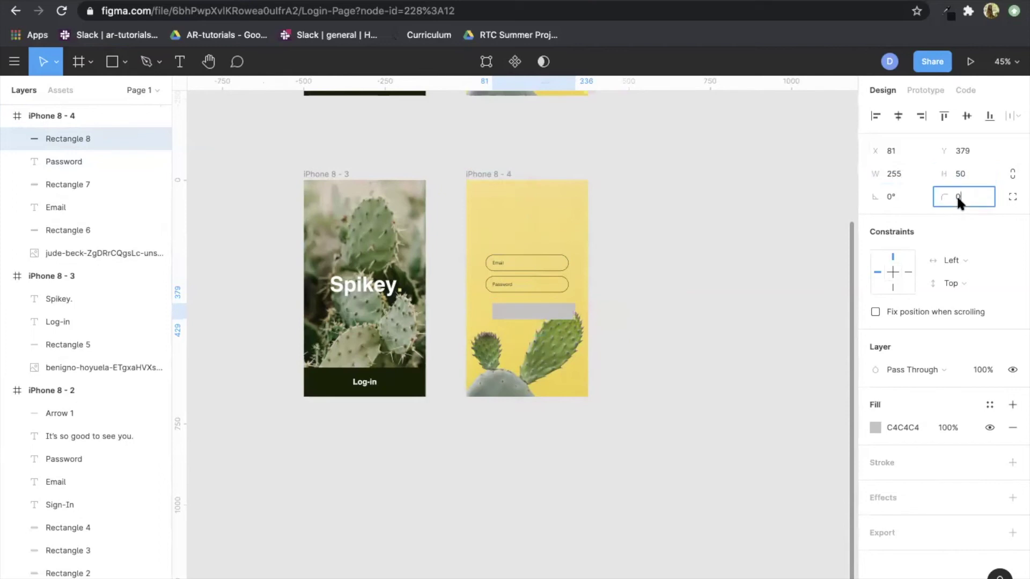
type("50")
key("Return")
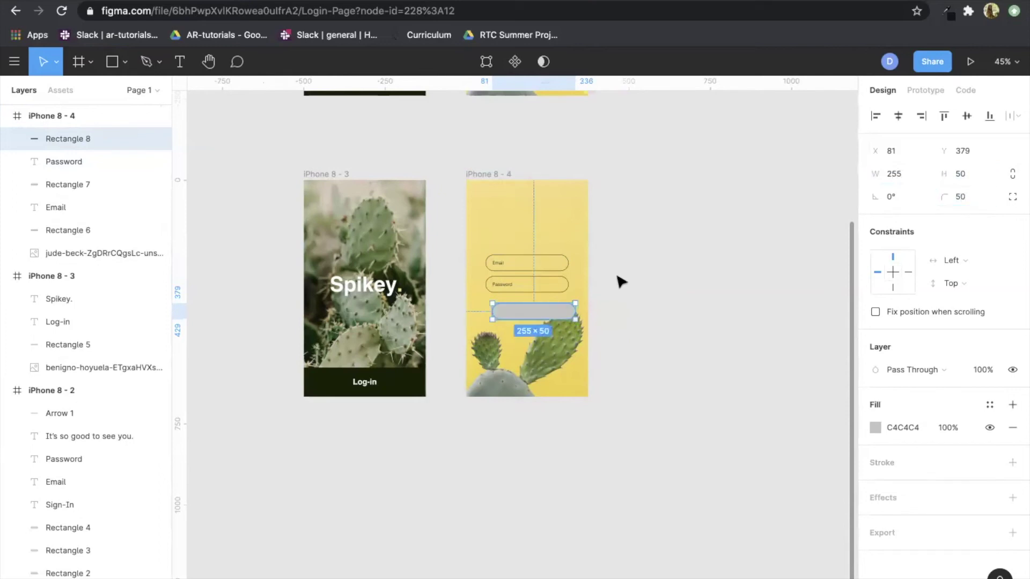
left_click_drag(524, 316, 514, 309)
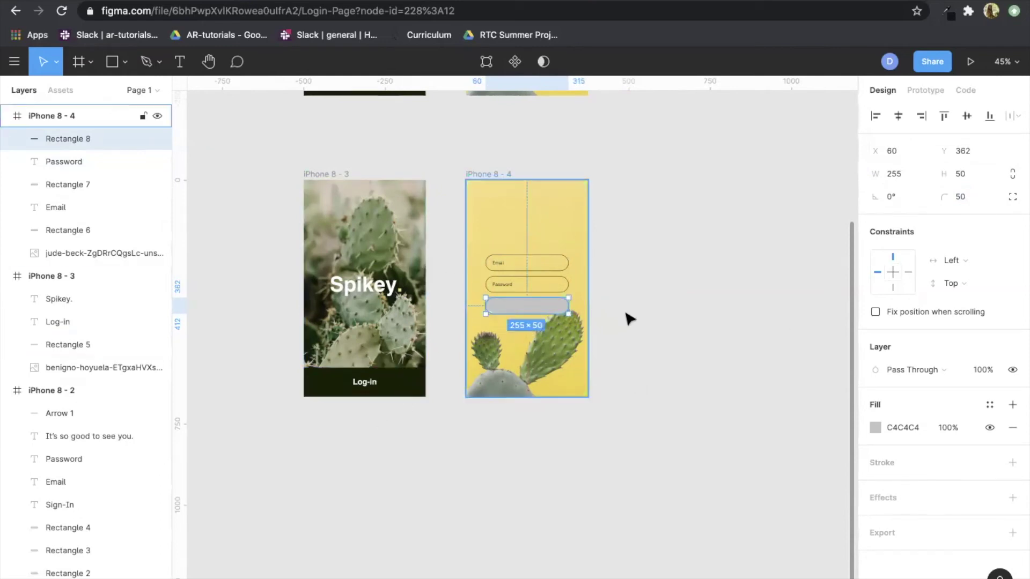
left_click(649, 320)
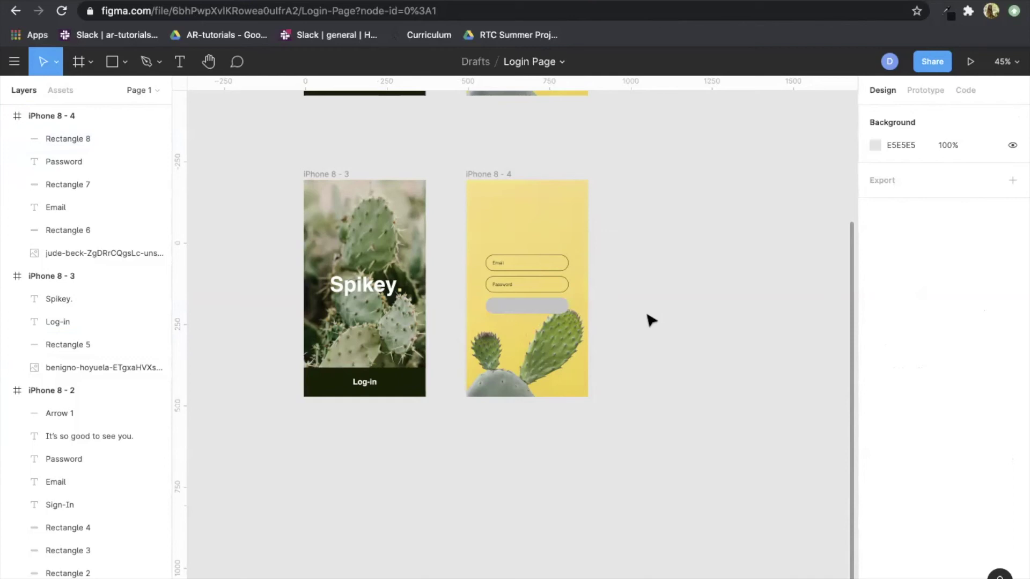
Fill the rounded button below the Password field with the dark colour sampled from the iPhone 8 - 3 Log-in bar.
left_click(551, 315)
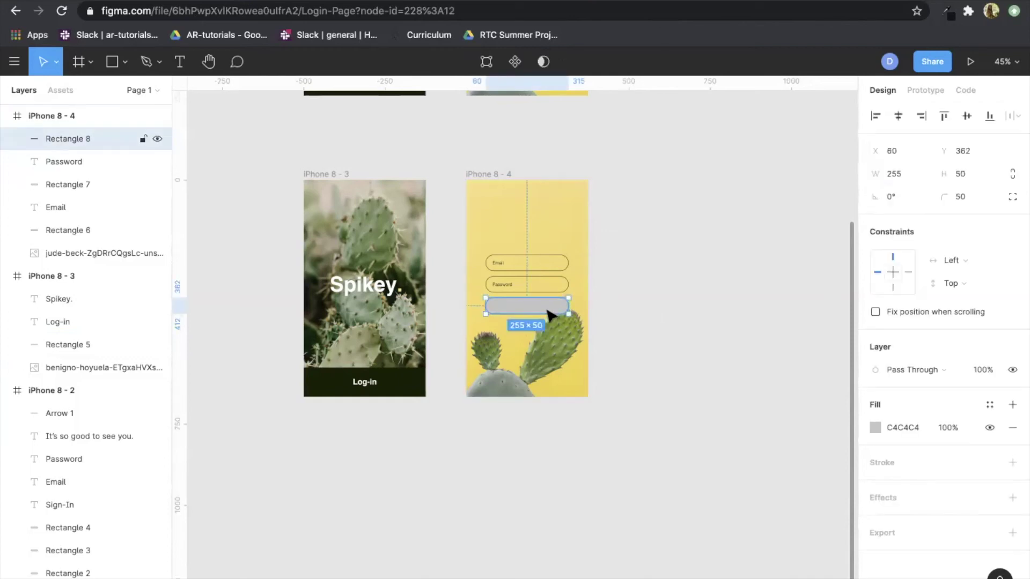
left_click(875, 427)
left_click(707, 452)
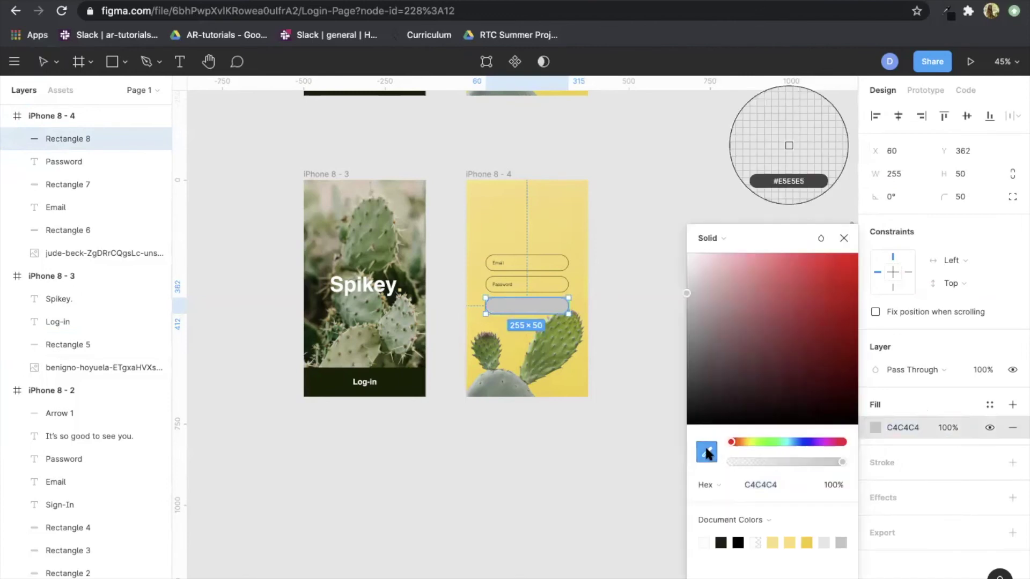
left_click(433, 386)
left_click(754, 176)
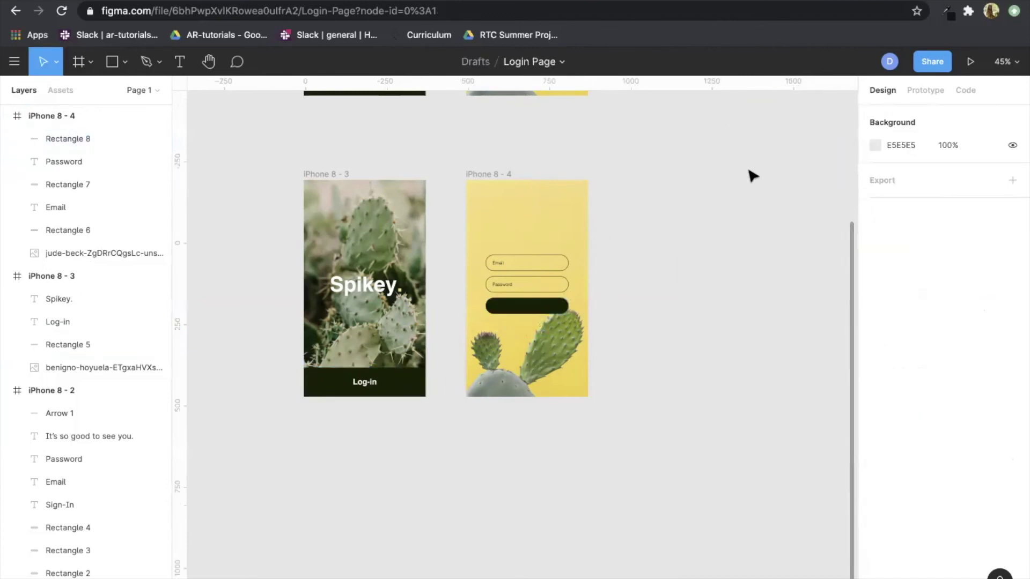
Duplicate the "Log-in" text from iPhone 8 - 3 and place the copy on the dark button in iPhone 8 - 4, at about X 143, Y 373.
left_click(365, 384)
key("ctrl+d")
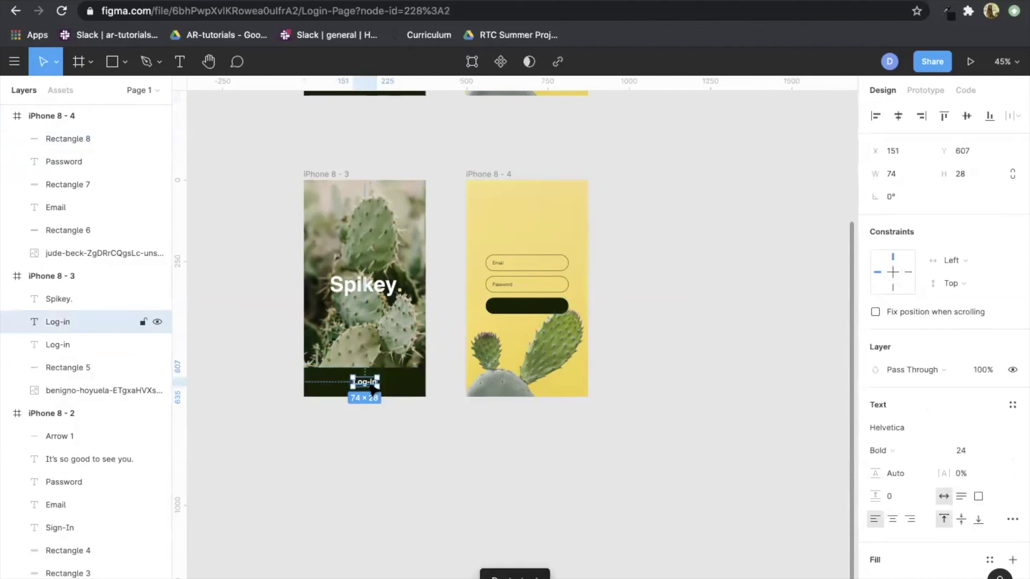
left_click_drag(370, 385, 530, 313)
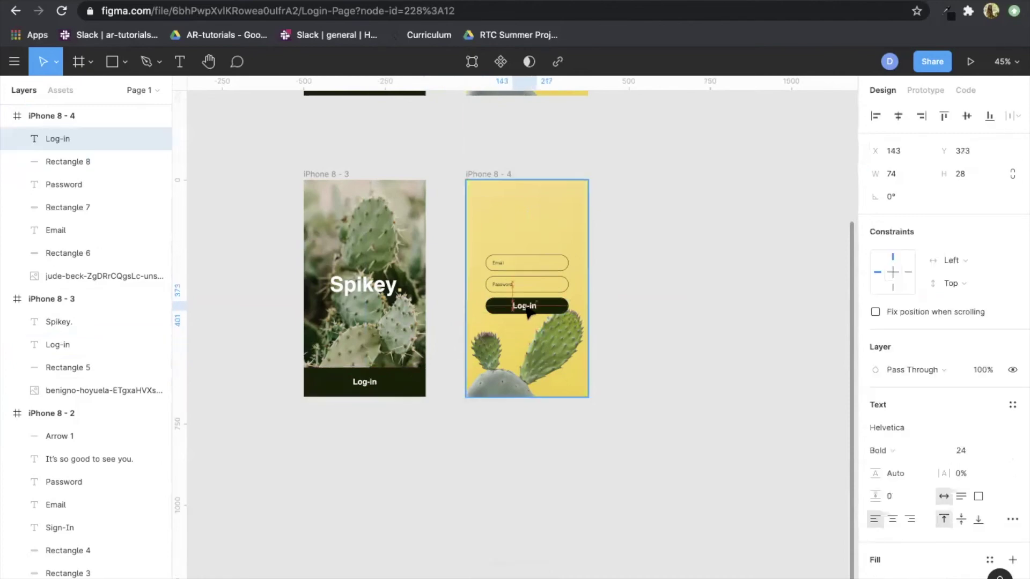
Replace the copied label on the dark button in iPhone 8 - 4 with "Sign-in" and shift it to about X 152, Y 373.
double_click(525, 306)
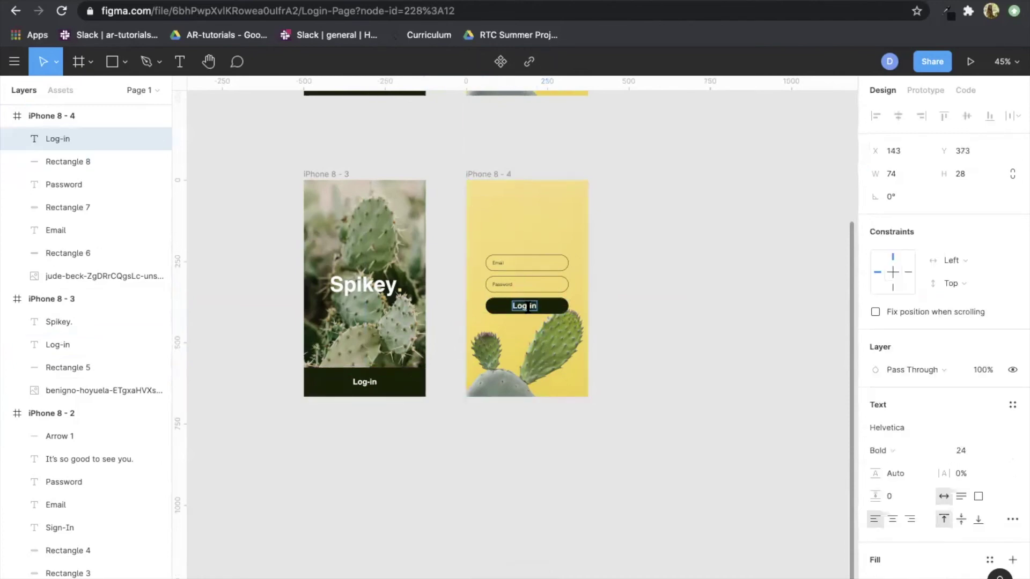
type("Signin")
key("Left")
key("Left")
type("-")
key("Escape")
left_click(646, 298)
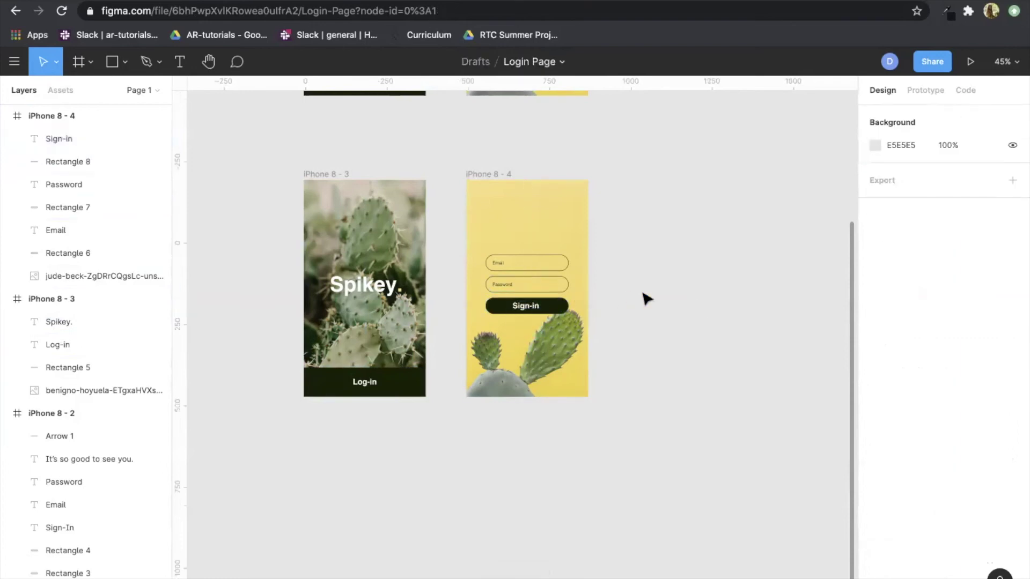
left_click_drag(525, 306, 534, 311)
left_click(712, 288)
scroll(682, 296, "down", 1)
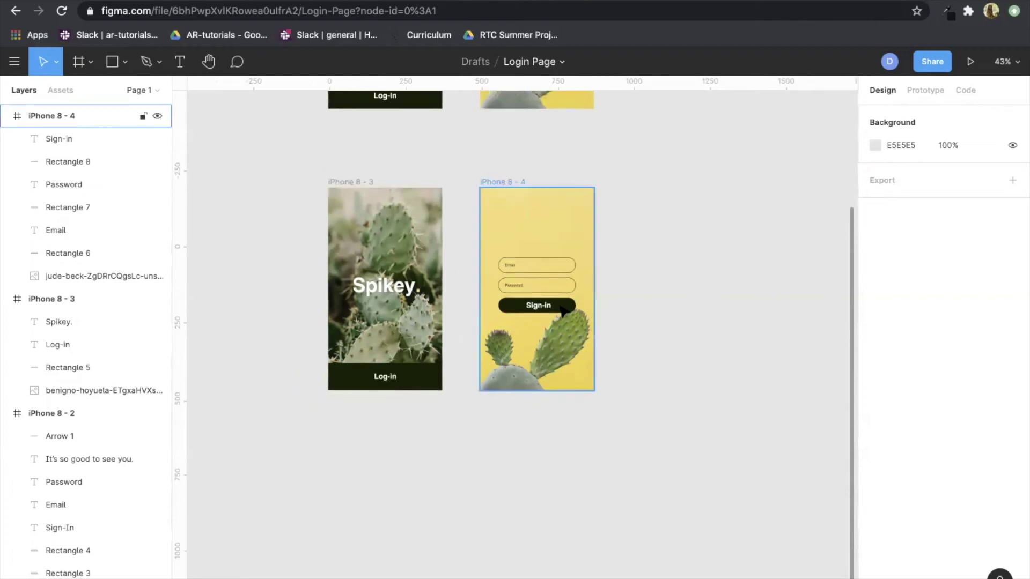
Capitalise the second word of both button labels so they read "Log-In" in iPhone 8 - 3 and "Sign-In" in iPhone 8 - 4.
scroll(561, 310, "up", 2)
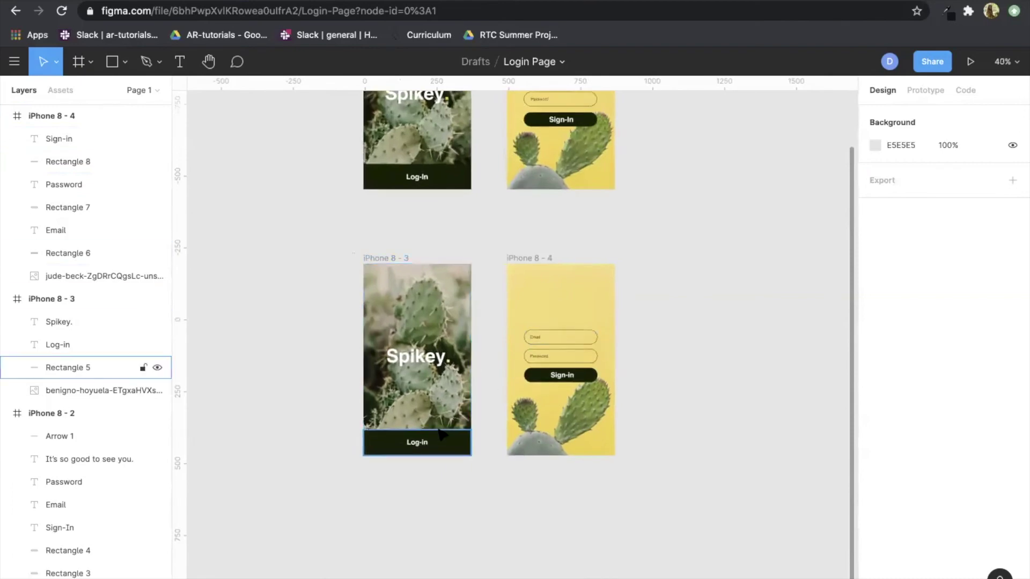
scroll(429, 441, "up", 5)
double_click(414, 464)
left_click(404, 461)
key("BackSpace")
type("I")
double_click(751, 299)
left_click(751, 299)
key("BackSpace")
type("I")
key("Escape")
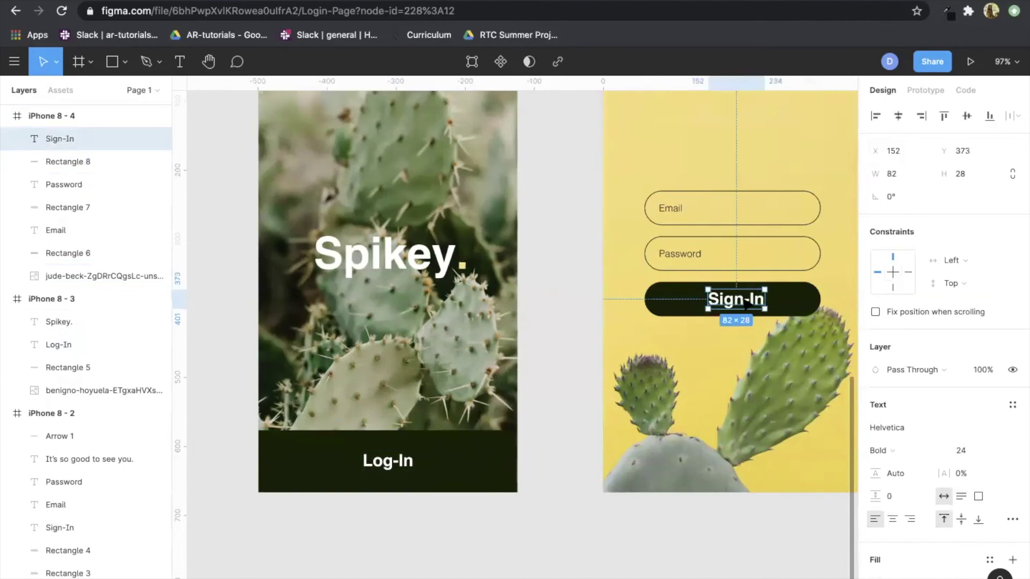
left_click(715, 529)
Centre the "Sign-In" text on the dark button in iPhone 8 - 4, at X 147, Y 373.
scroll(715, 529, "down", 5)
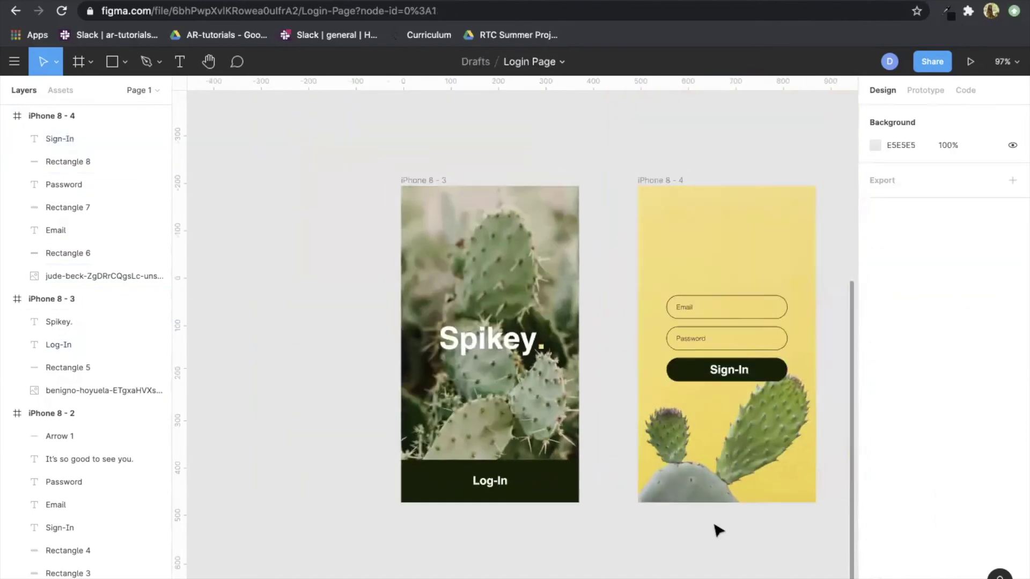
left_click(721, 369)
left_click_drag(717, 369, 713, 369)
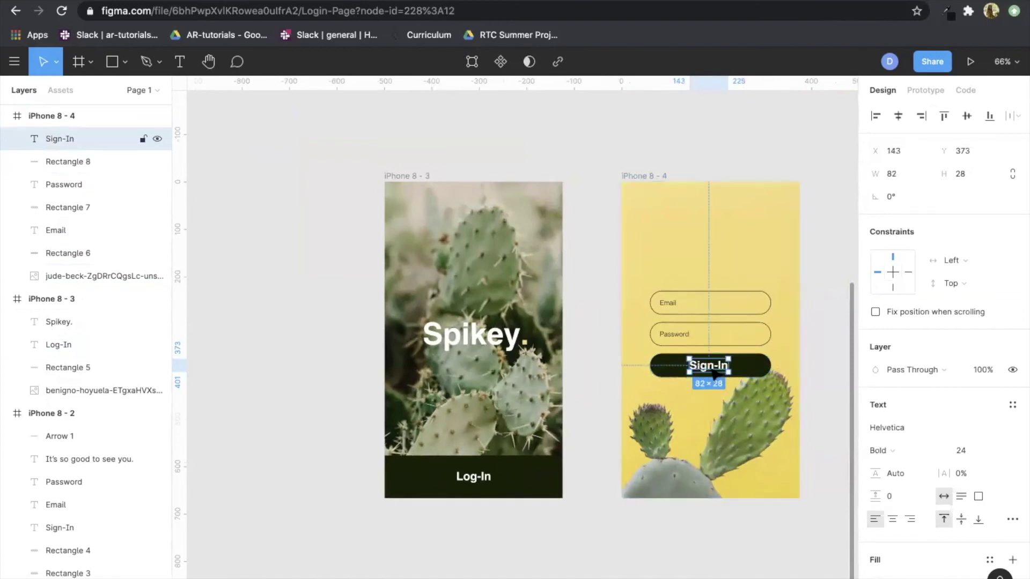
left_click_drag(715, 369, 717, 369)
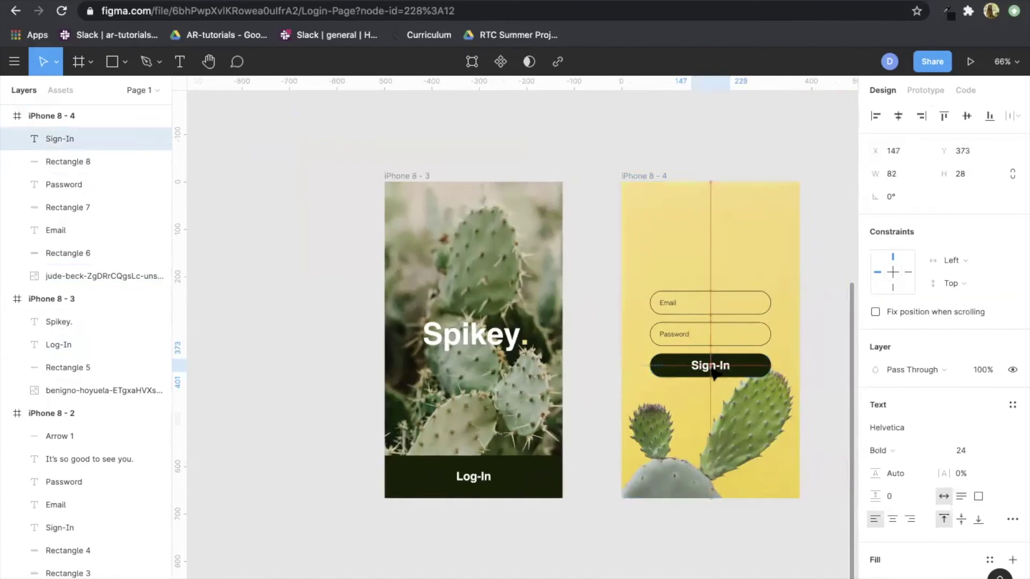
left_click(819, 259)
Compare the recreated iPhone 8 - 4 screen with the original iPhone 8 - 2 to find the elements still missing.
key("shift+1")
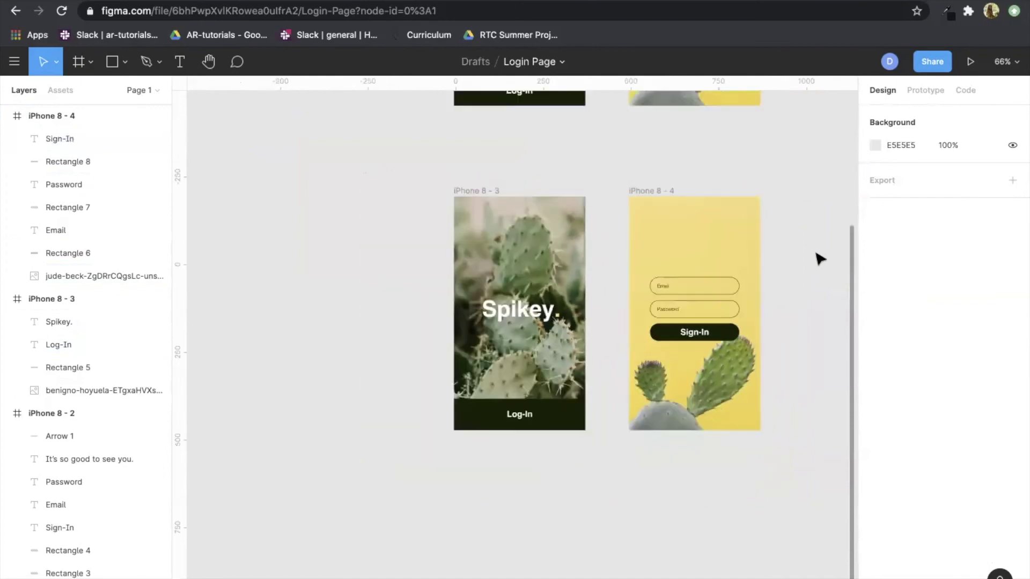
scroll(779, 411, "up", 5)
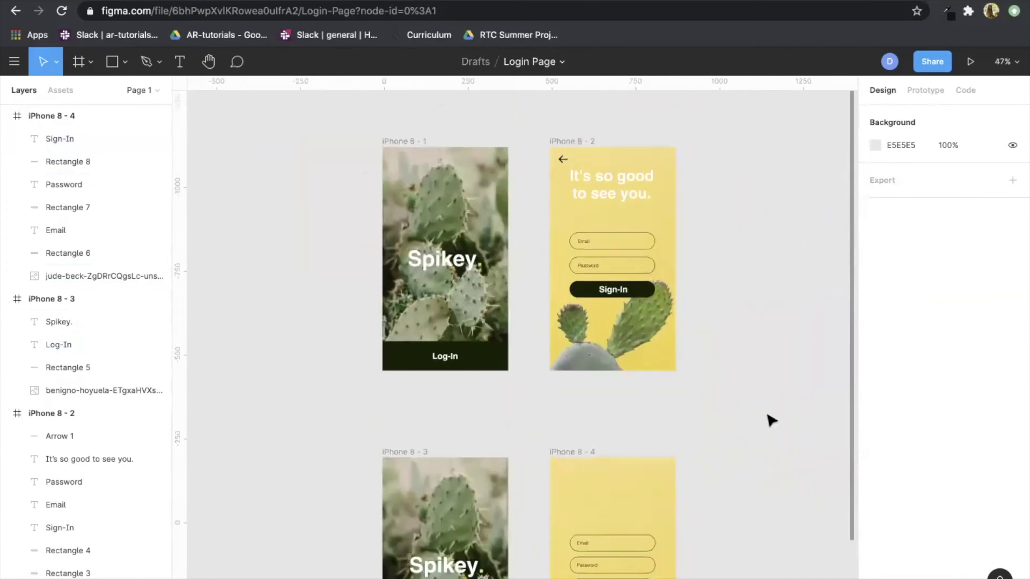
scroll(622, 214, "down", 5)
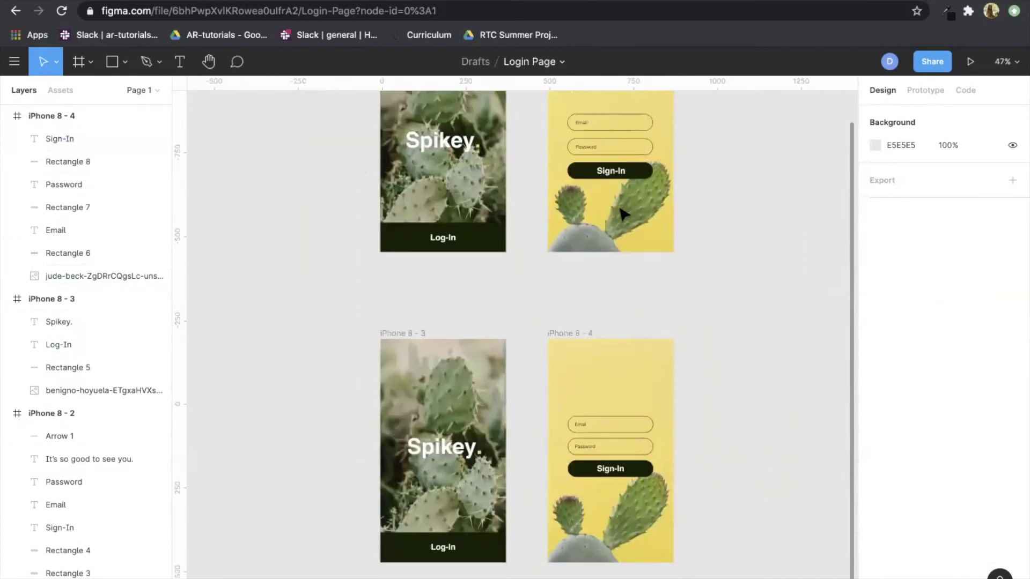
scroll(712, 412, "up", 3)
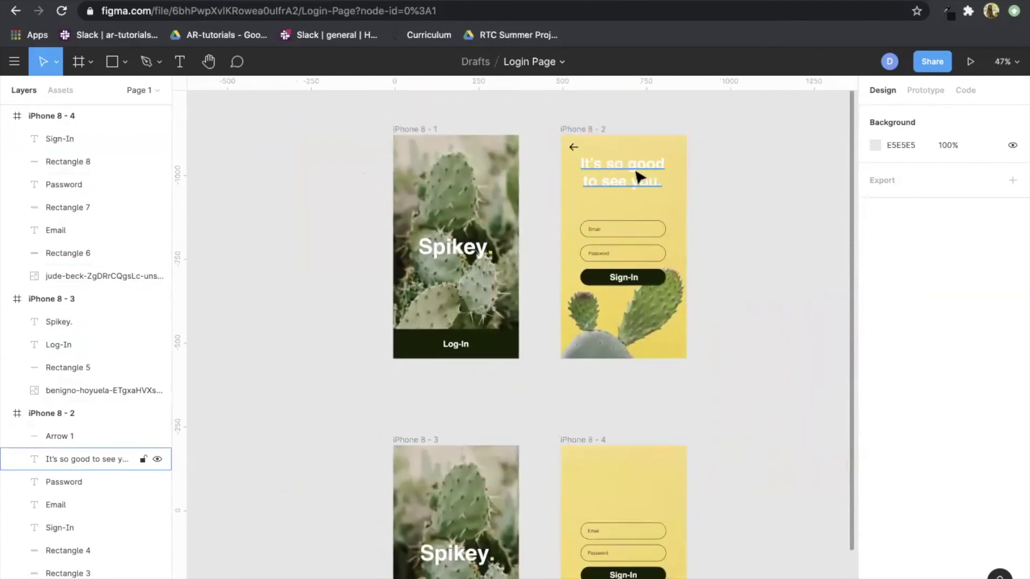
scroll(638, 179, "down", 3)
scroll(637, 189, "up", 5)
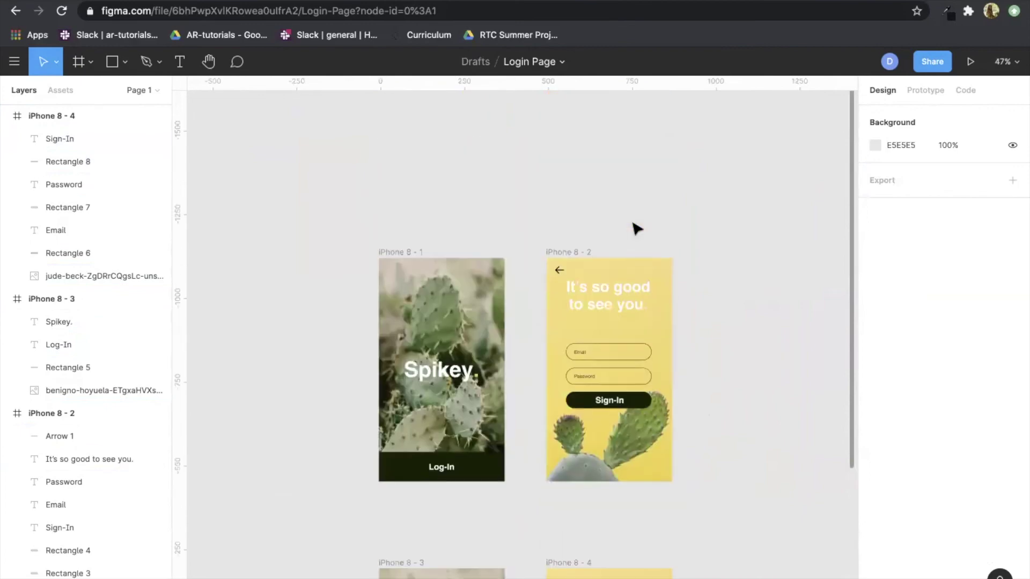
scroll(631, 321, "down", 5)
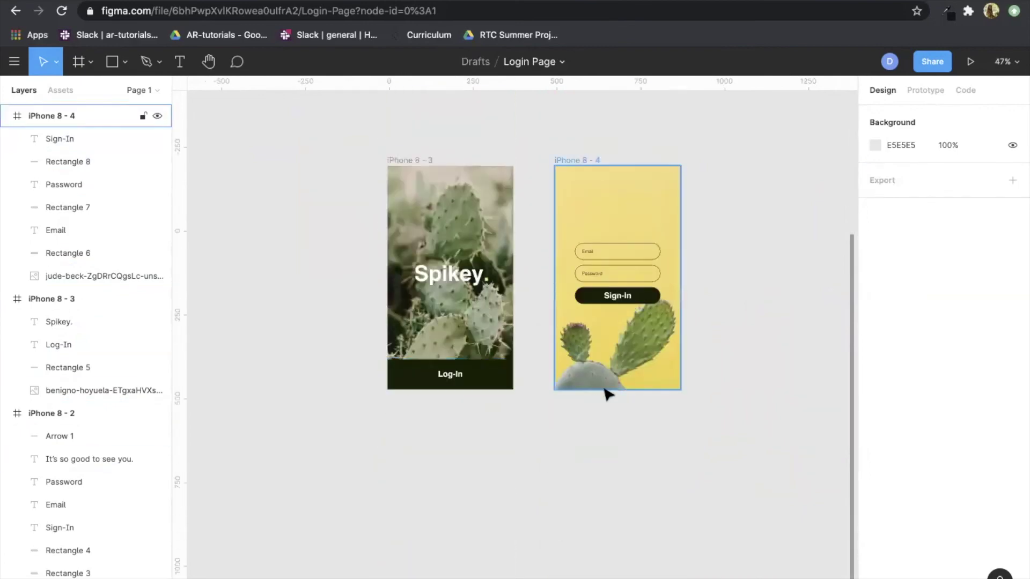
scroll(609, 395, "up", 5)
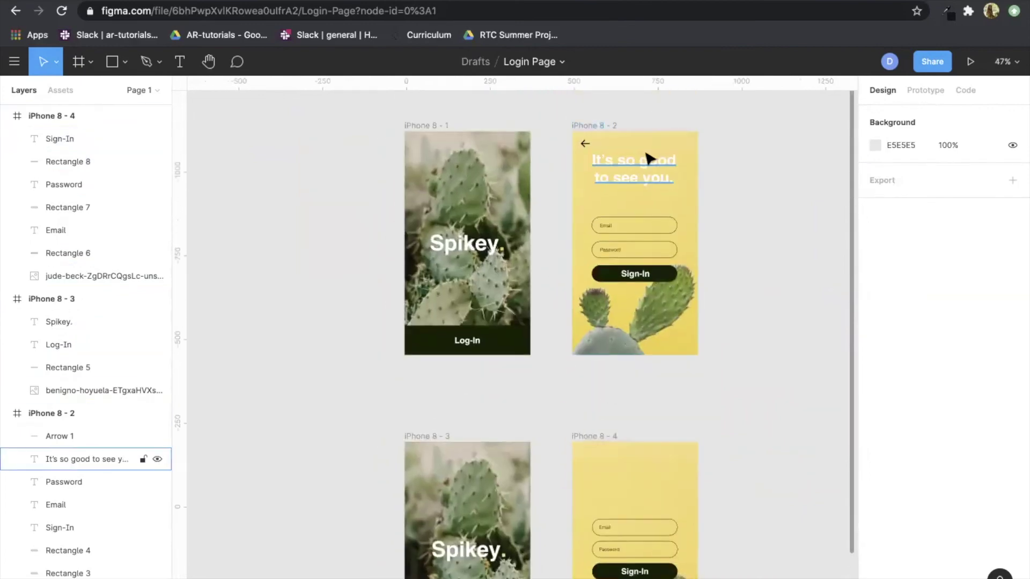
key("t")
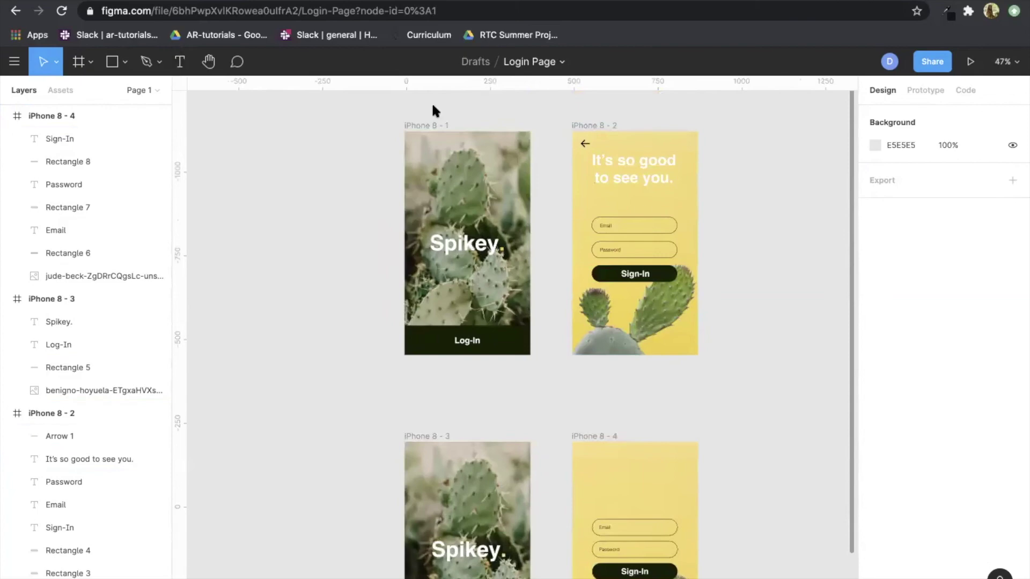
Duplicate the "It's so good to see you." heading from iPhone 8 - 2 into iPhone 8 - 4 above the Email field, at about X 52.
left_click(642, 168)
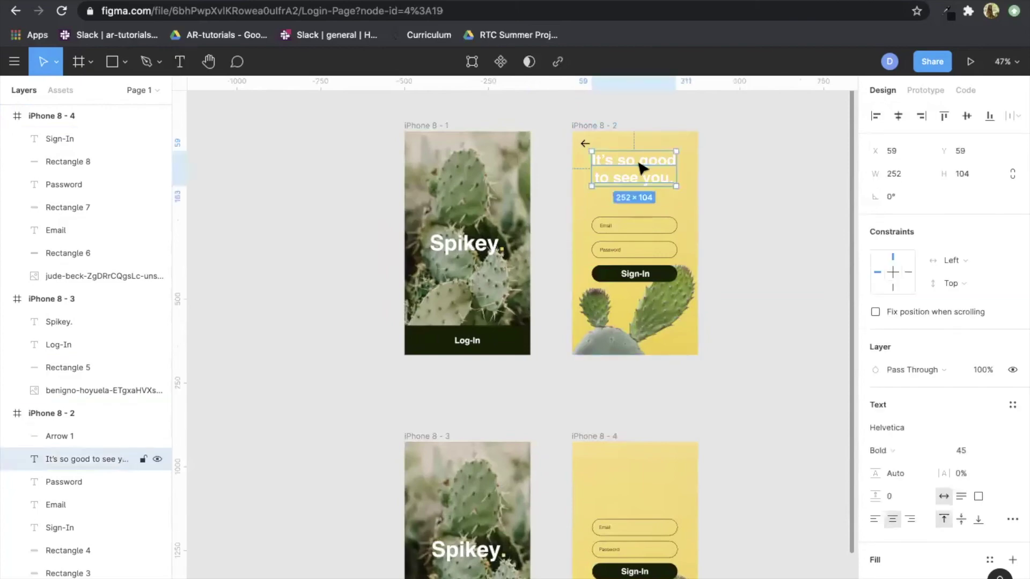
scroll(642, 168, "down", 5)
left_click_drag(639, 166, 637, 349, "alt")
key("shift+Down")
key("shift+Down")
key("shift+Down")
key("Down")
key("Down")
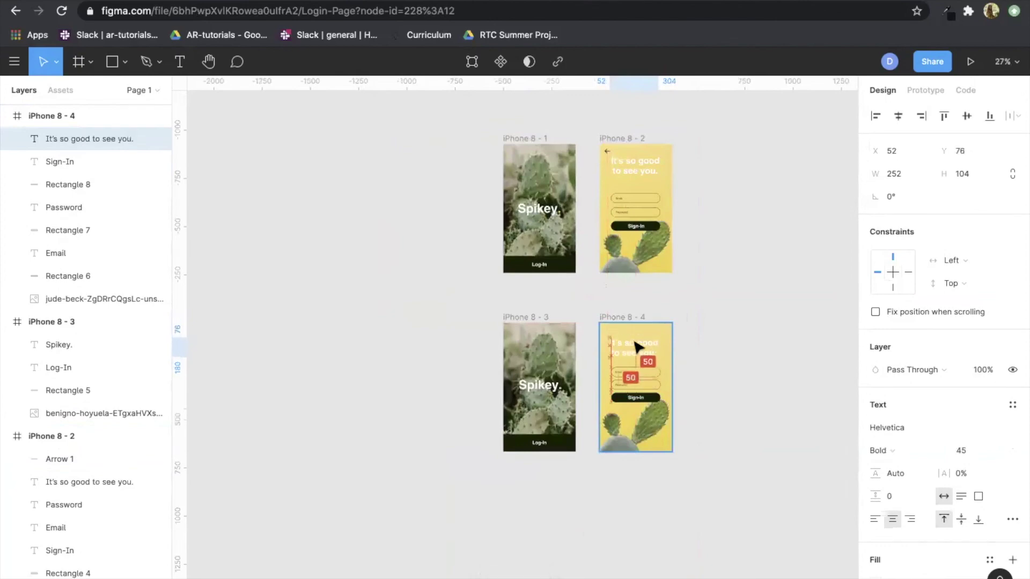
left_click(735, 341)
scroll(652, 383, "up", 5)
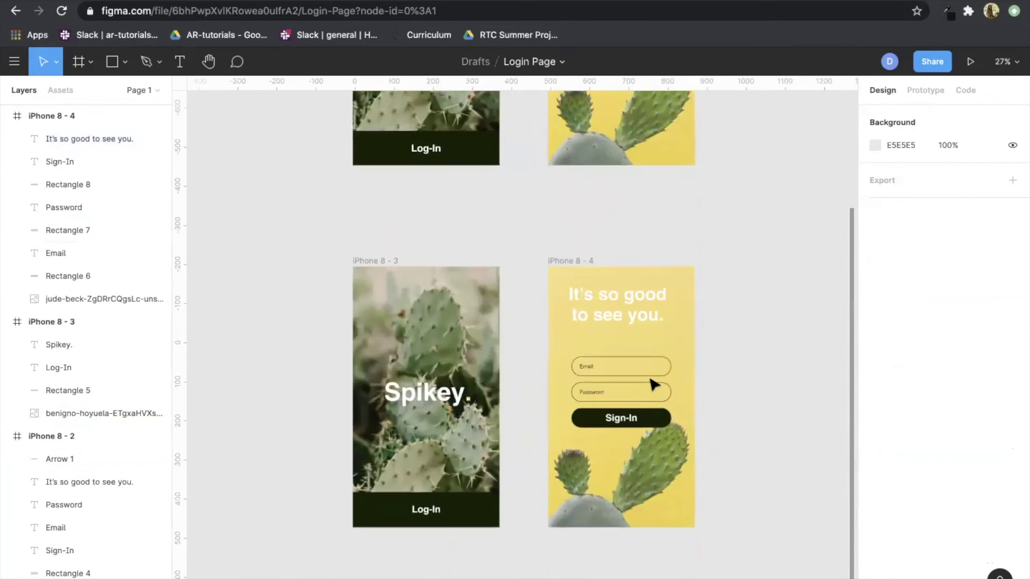
left_click(635, 420)
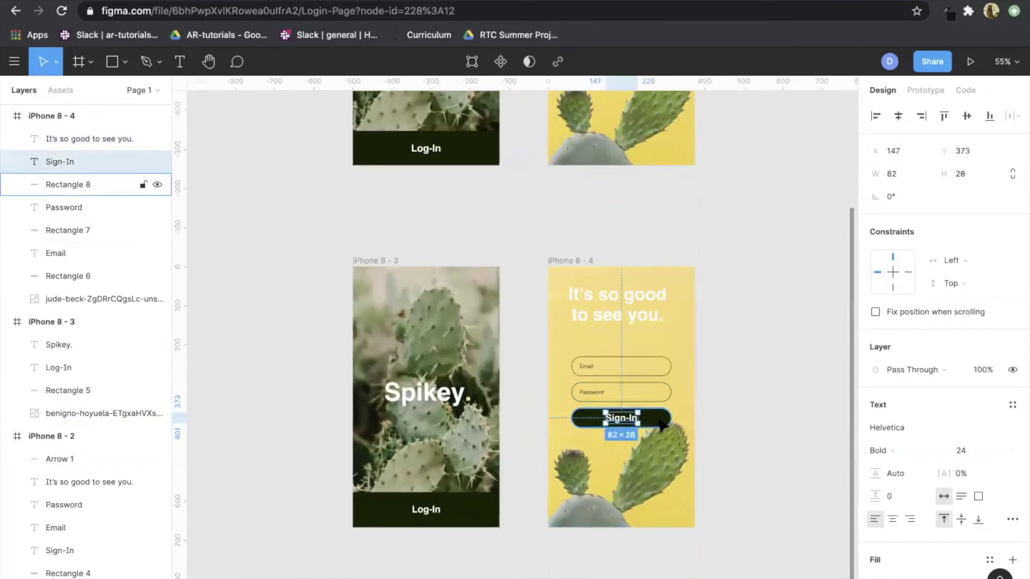
left_click(659, 423, "shift")
key("Escape")
Move the Email and Password fields with their labels and the Sign-In button in iPhone 8 - 4 up together by about 20 px.
left_click(593, 396)
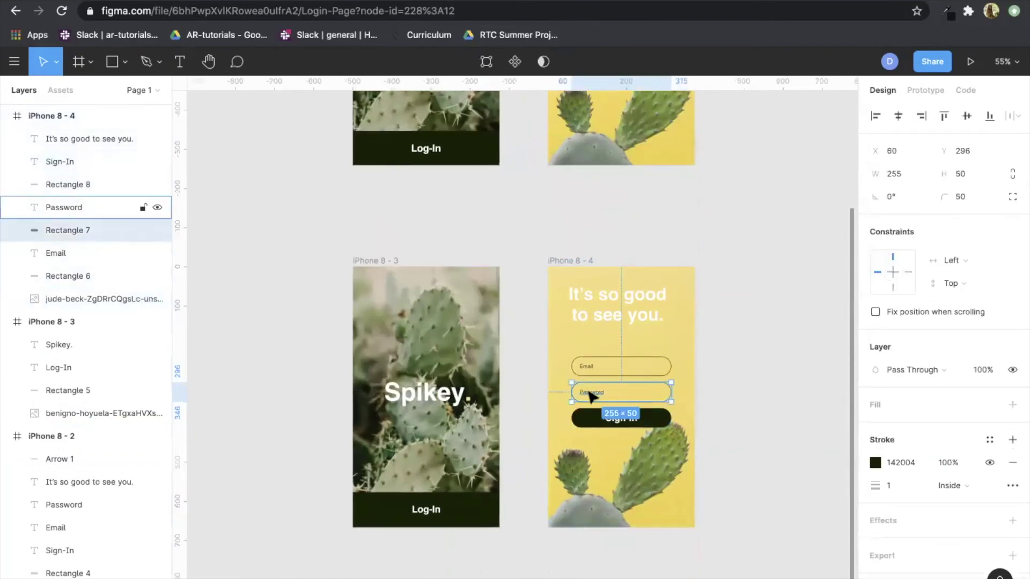
left_click(592, 394, "shift")
left_click(593, 424, "shift")
left_click(607, 421, "shift")
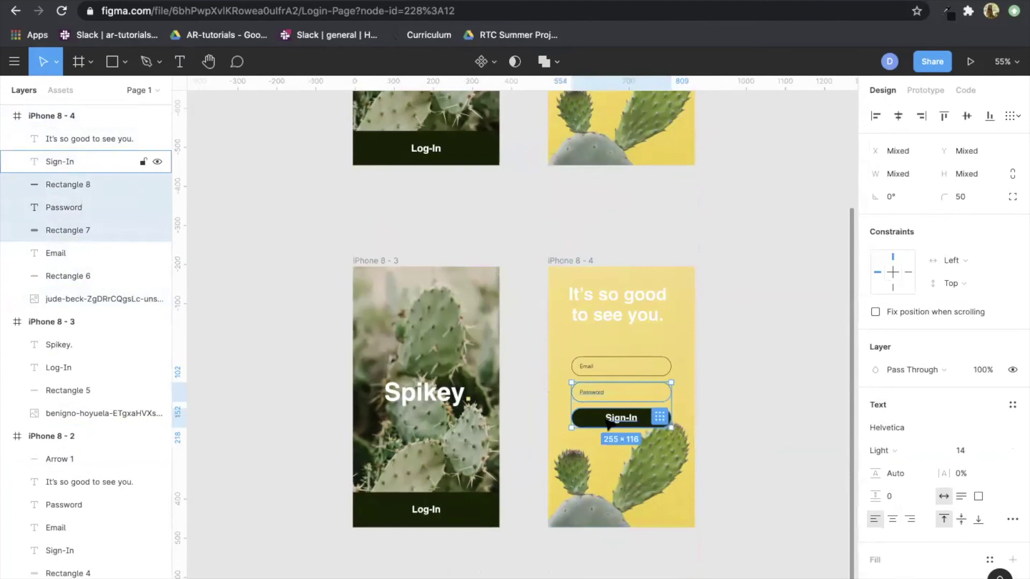
left_click(587, 367, "shift")
left_click(604, 356, "shift")
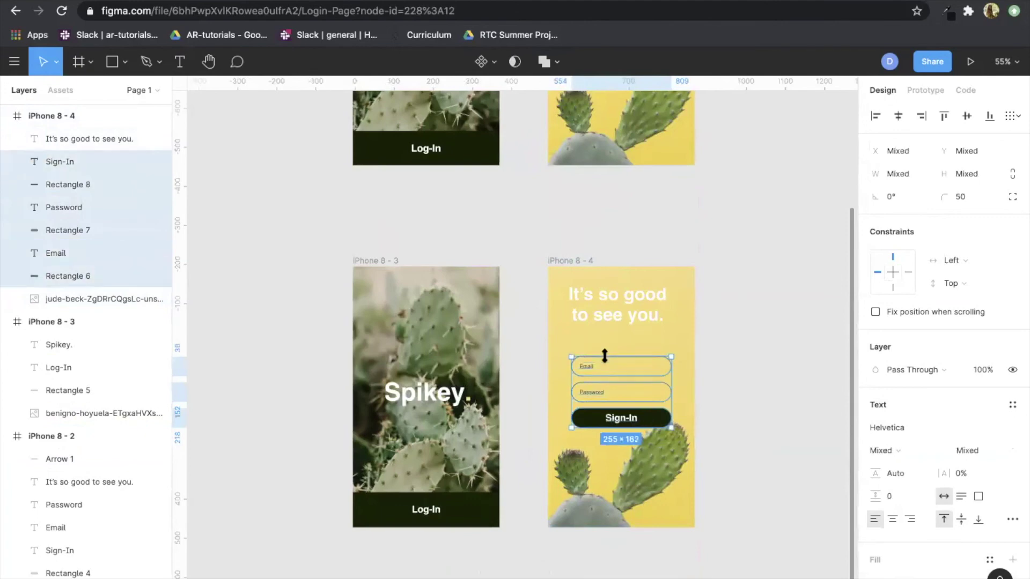
key("Up")
key("Up")
key("Up")
key("Up")
key("Up")
key("Up")
key("Up")
key("Up")
key("Up")
key("Up")
key("Up")
key("Up")
key("Up")
key("Up")
key("Up")
key("Up")
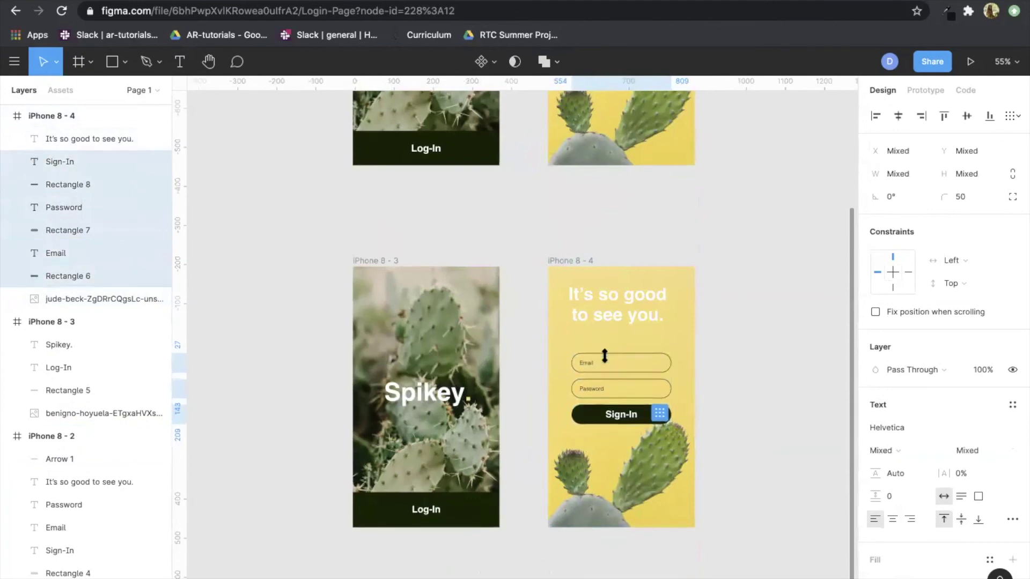
key("Up")
key("Up")
key("Up")
key("Up")
key("Up")
left_click(788, 303)
Nudge the "It's so good to see you." heading in iPhone 8 - 4 to X 60, Y 46, centred above the fields.
left_click(581, 308)
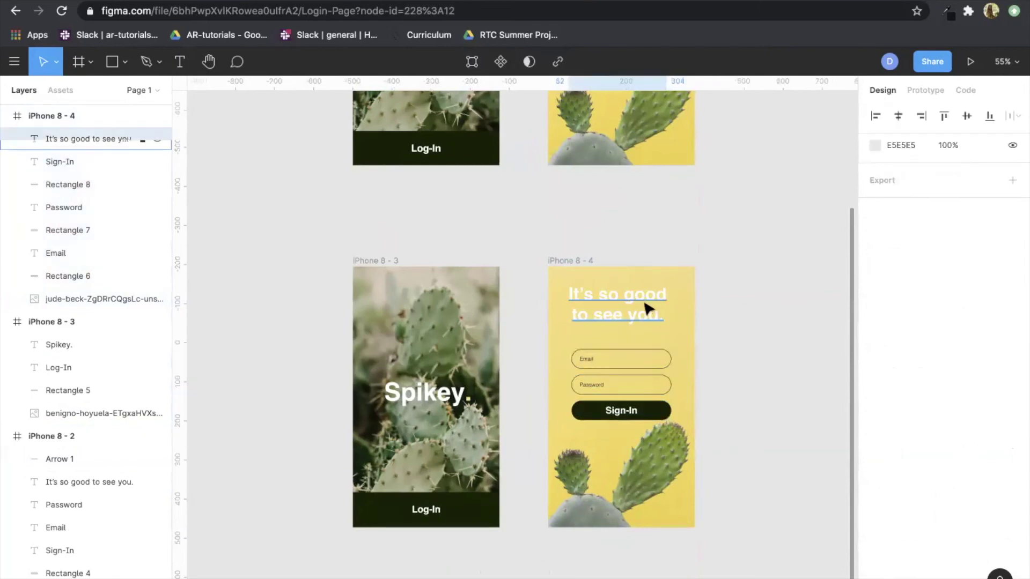
key("Right")
key("Right")
key("Right")
key("Right")
key("Right")
key("Right")
key("Right")
key("Right")
key("Down")
key("Down")
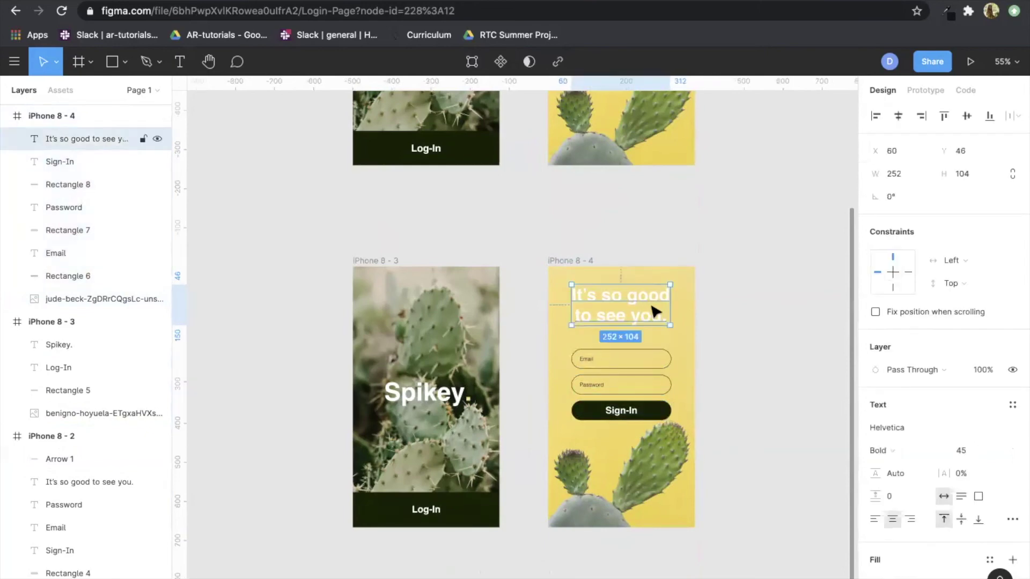
Fill the iPhone 8 - 4 heading with the dark colour sampled from the iPhone 8 - 3 Log-In bar.
scroll(913, 533, "down", 1)
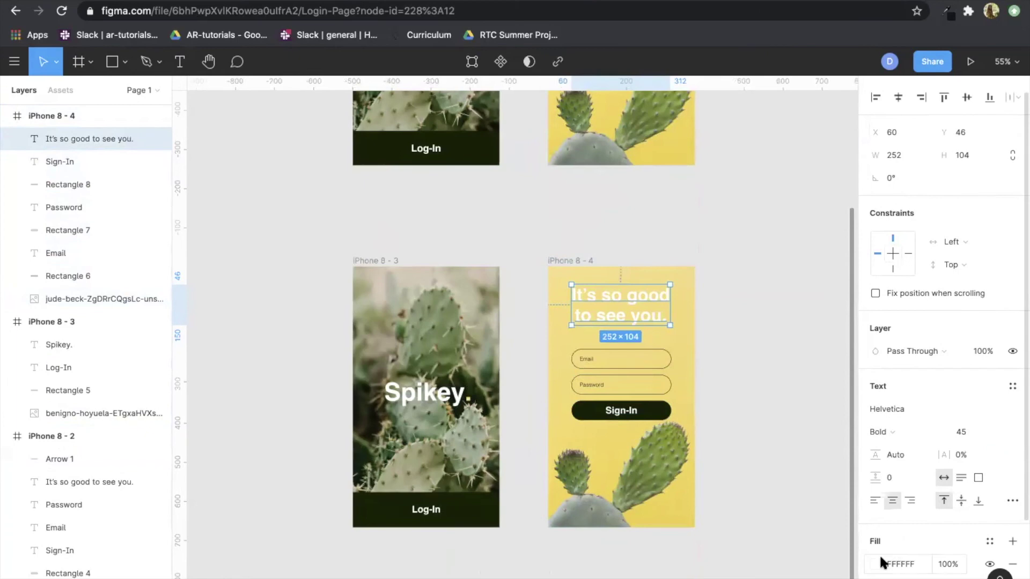
left_click(875, 563)
left_click(707, 452)
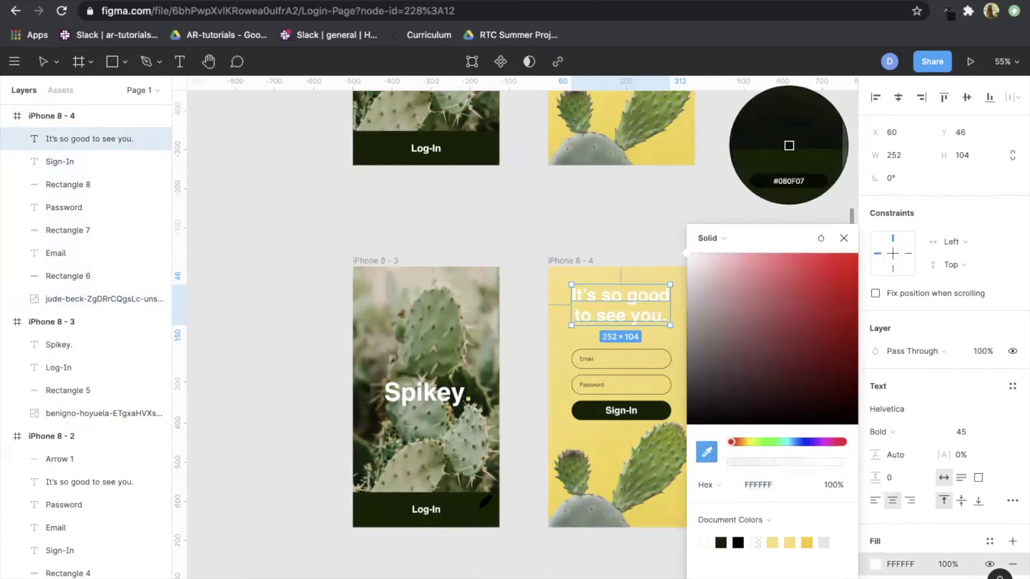
left_click(732, 180)
left_click(735, 192)
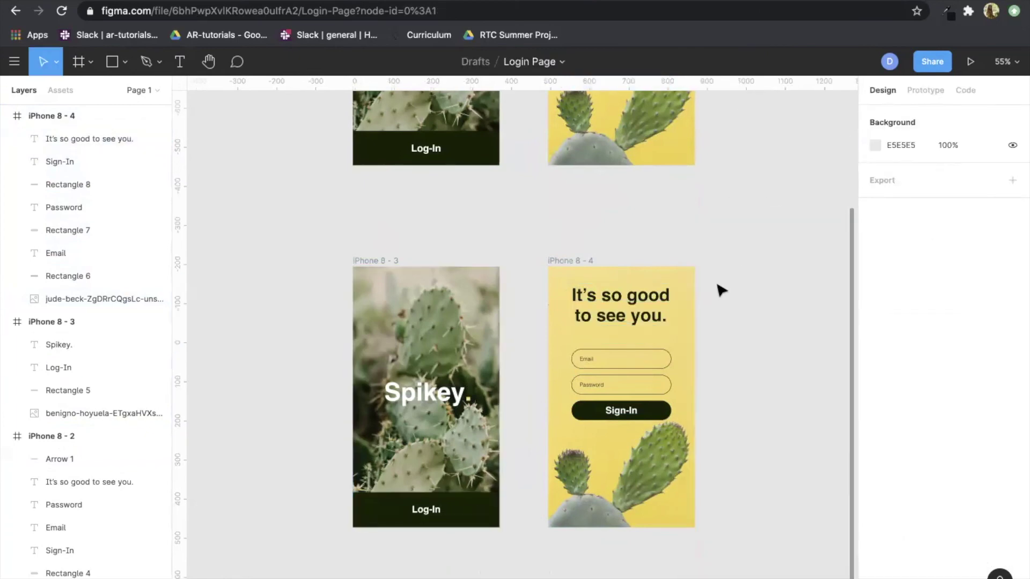
Draw a horizontal back arrow about 26 long, pointing left, in the upper-left corner of iPhone 8 - 4, at about X 54, Y 27.
scroll(722, 290, "down", 1)
scroll(721, 290, "down", 2)
scroll(720, 289, "up", 2)
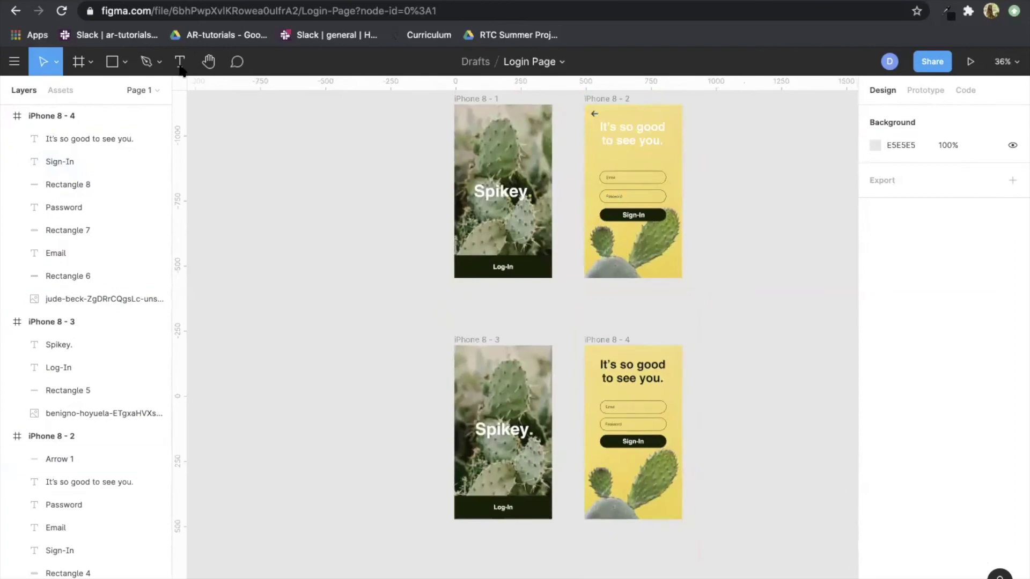
left_click(126, 62)
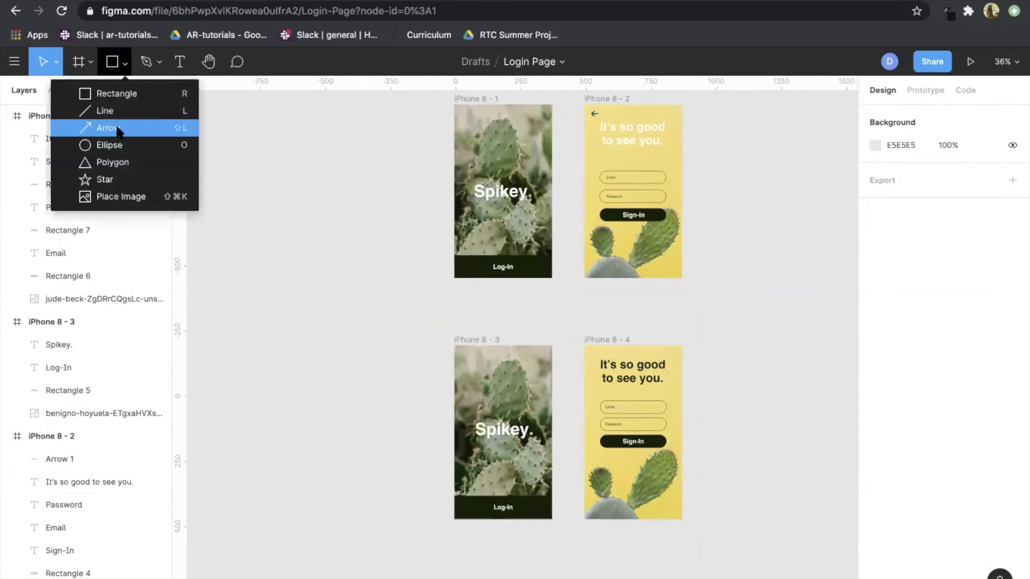
left_click(119, 130)
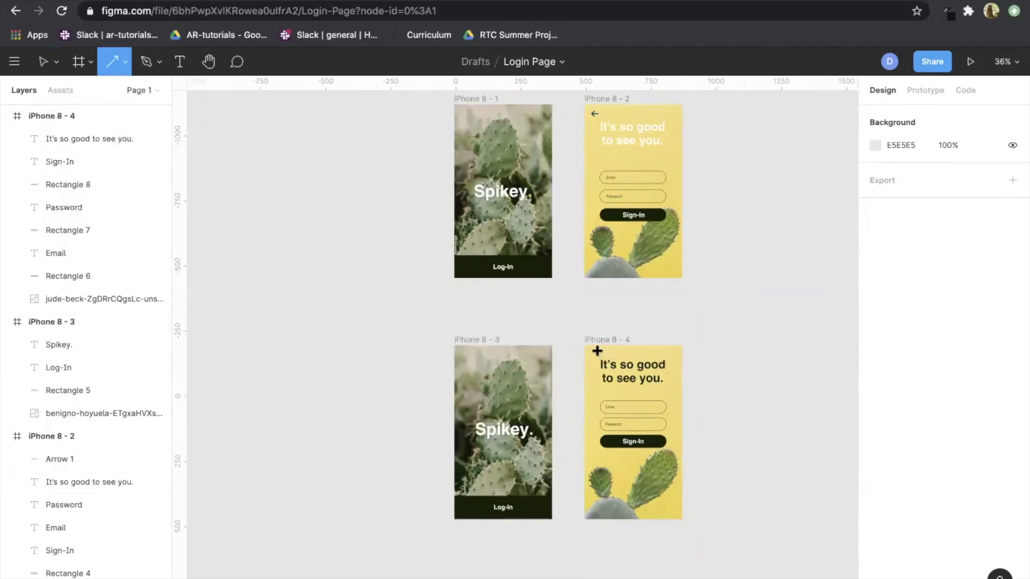
left_click_drag(601, 352, 591, 352)
left_click(689, 327)
scroll(646, 337, "up", 6)
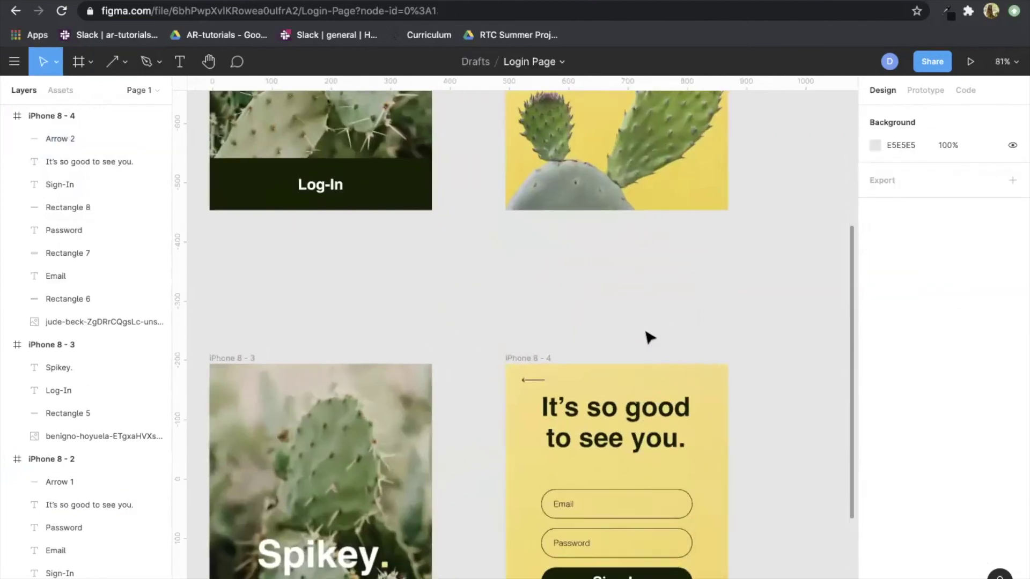
left_click(497, 402)
left_click_drag(498, 401, 489, 404)
left_click(526, 344)
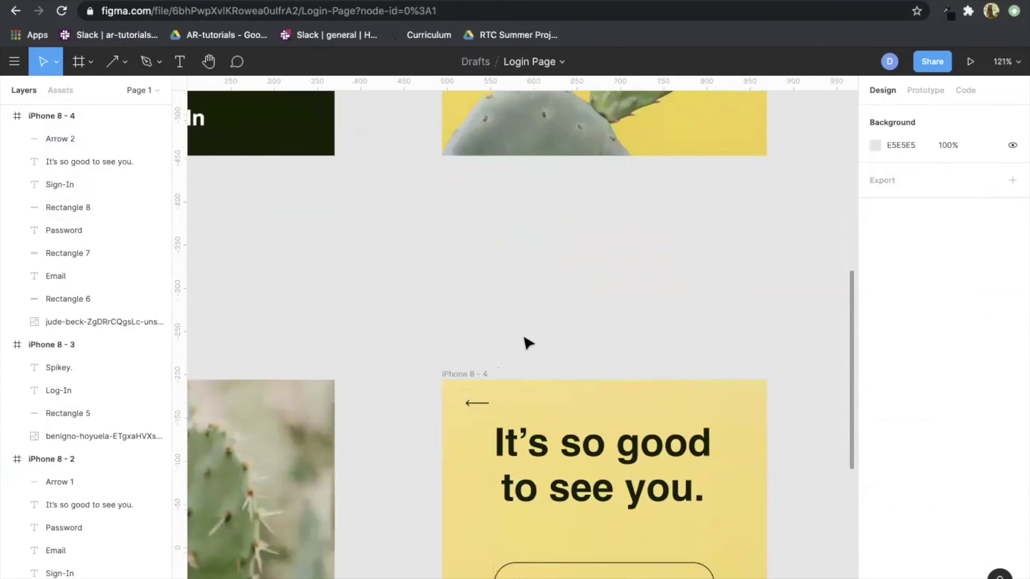
Set the stroke thickness of the back arrow in iPhone 8 - 4 to 4.
left_click(476, 403)
left_click(476, 403)
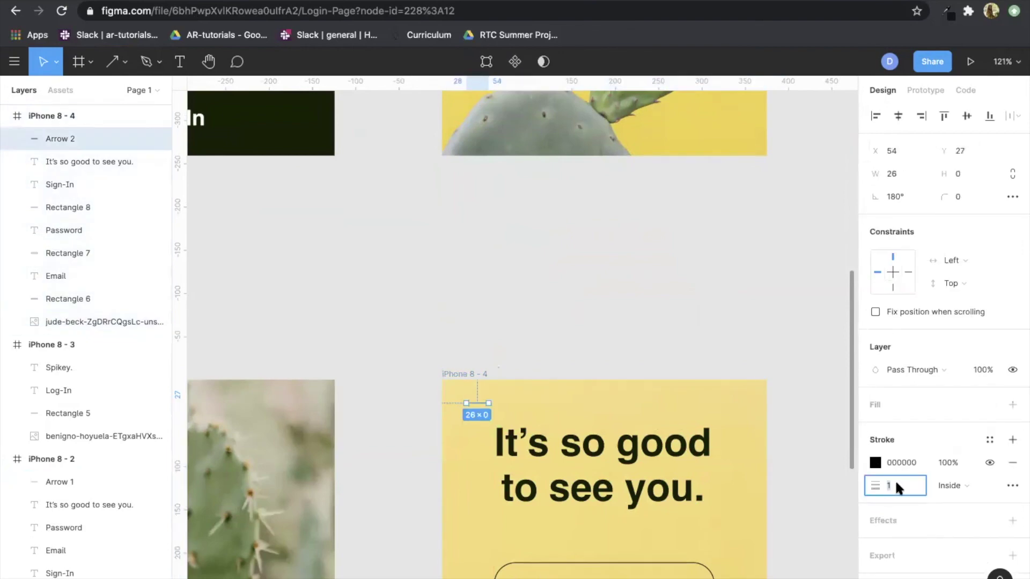
type("4")
key("Return")
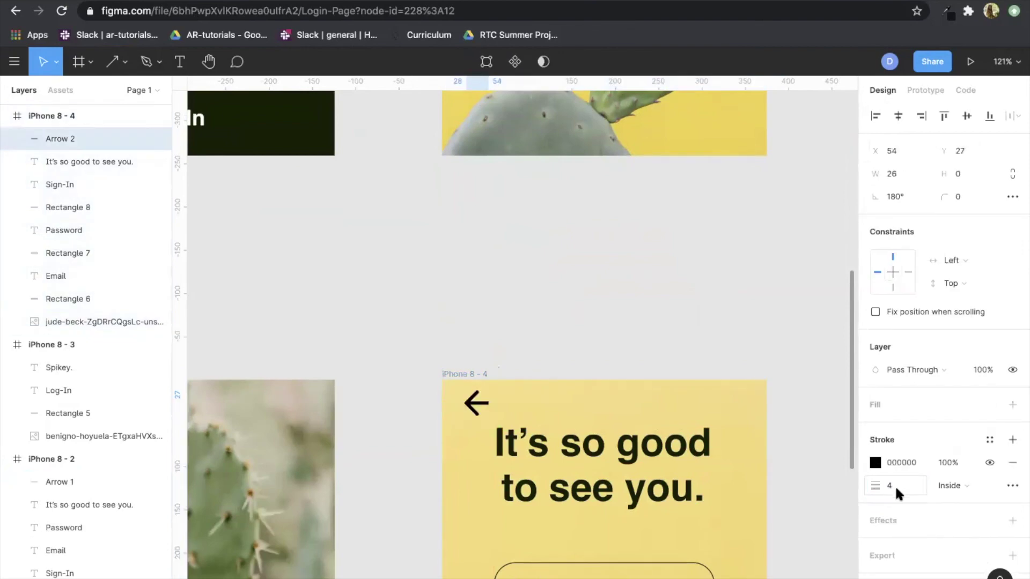
left_click(658, 302)
Reposition the back arrow in iPhone 8 - 4 to X 51, Y 33.
left_click(476, 404)
left_click(475, 405)
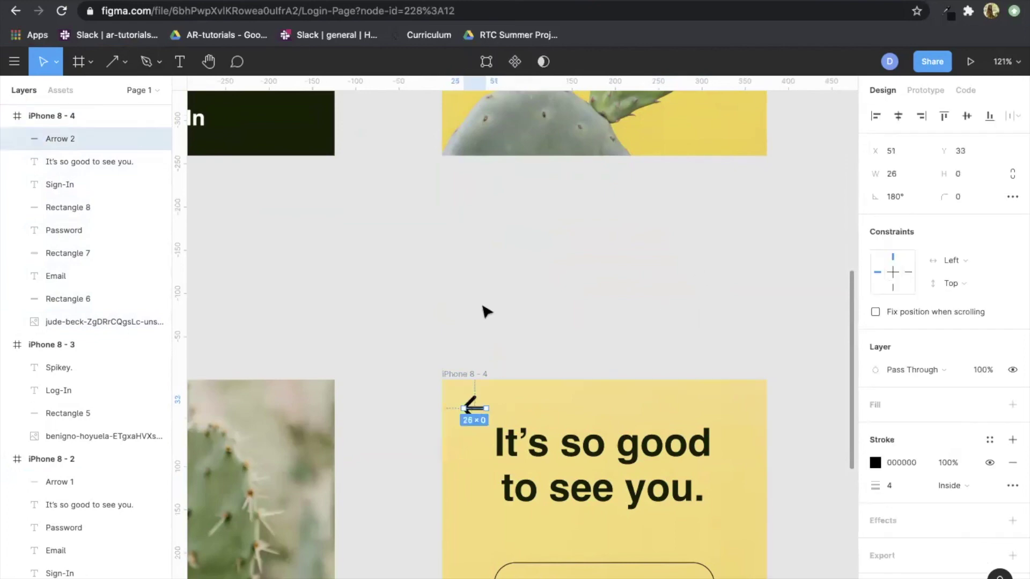
left_click(478, 316)
Move the "It's so good to see you." heading in iPhone 8 - 4 down to Y 57, keeping X 60.
scroll(482, 310, "down", 5)
scroll(487, 311, "down", 1)
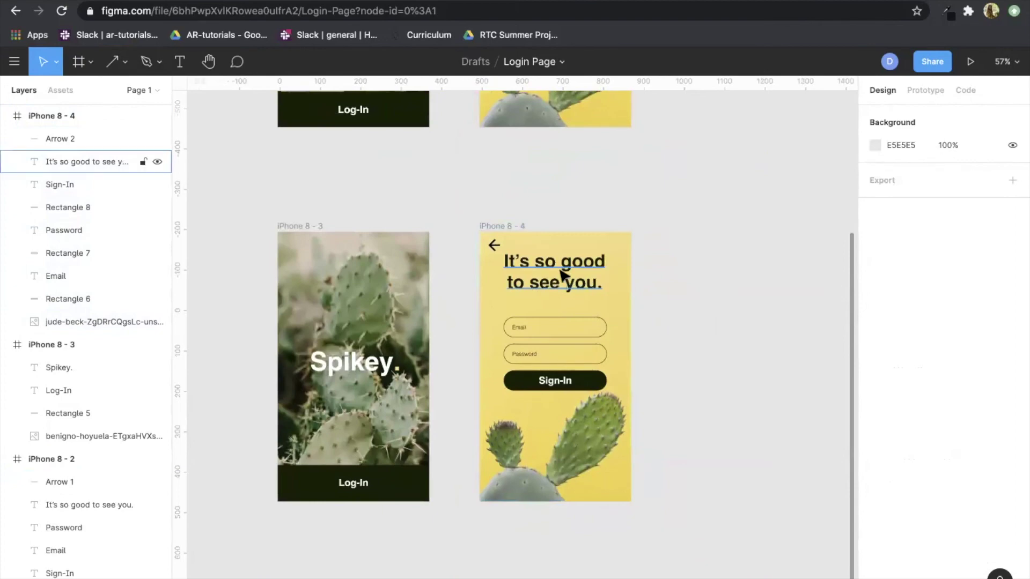
left_click_drag(563, 274, 563, 278)
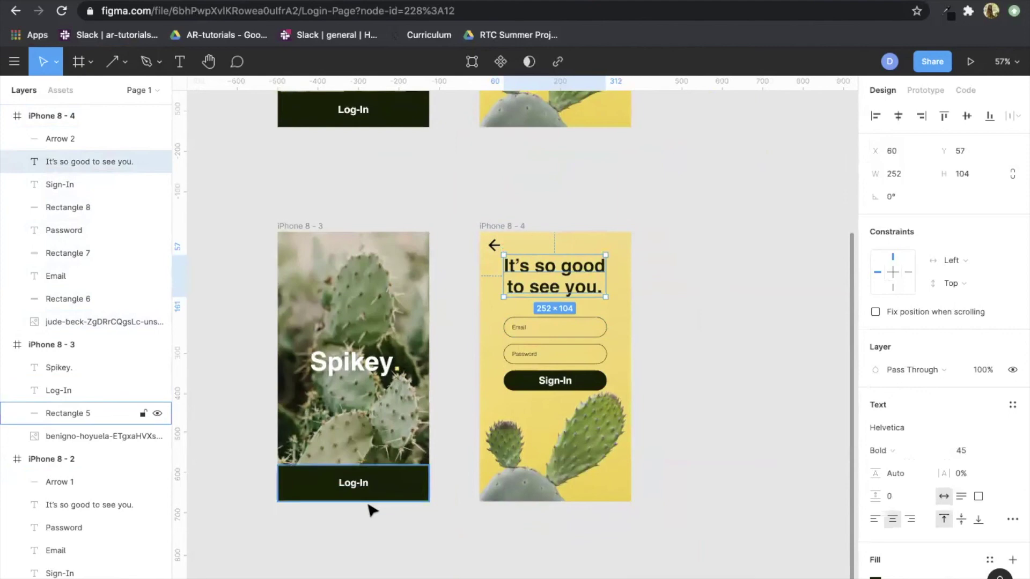
left_click(703, 356)
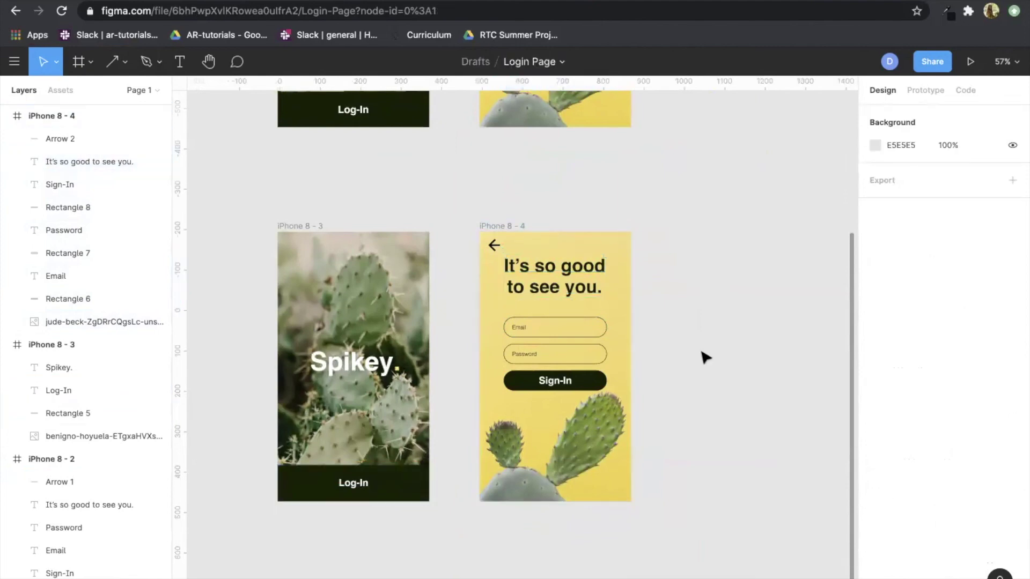
Shift the Email and Password fields, their labels and the Sign-In button in iPhone 8 - 4 down by one field spacing, and lower the heading slightly.
scroll(704, 357, "up", 2)
scroll(703, 358, "down", 5)
left_click(594, 368)
scroll(594, 368, "up", 5)
scroll(670, 408, "down", 1)
scroll(670, 408, "right", 1)
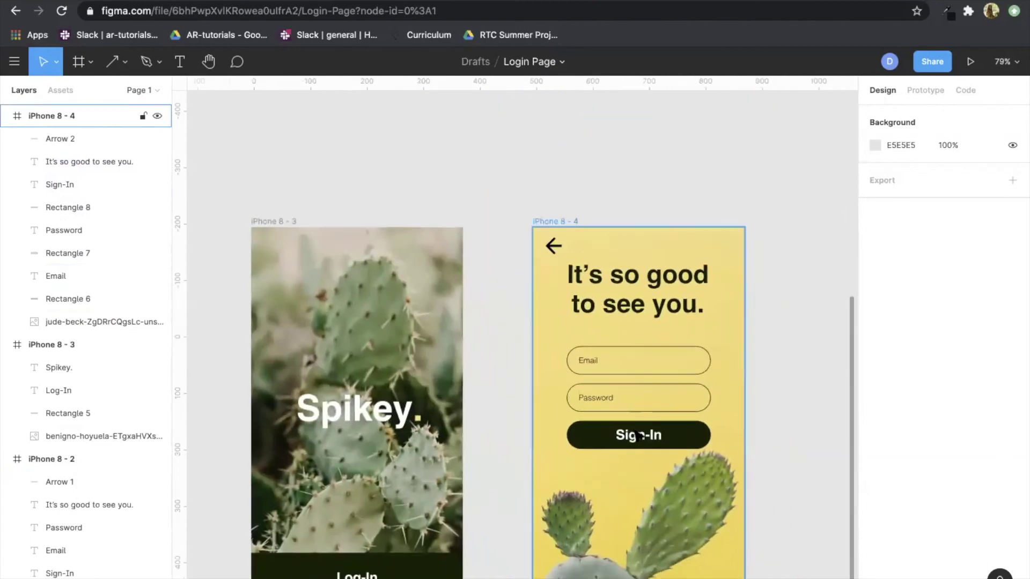
left_click(631, 437)
left_click(598, 446, "shift")
left_click(590, 399, "shift")
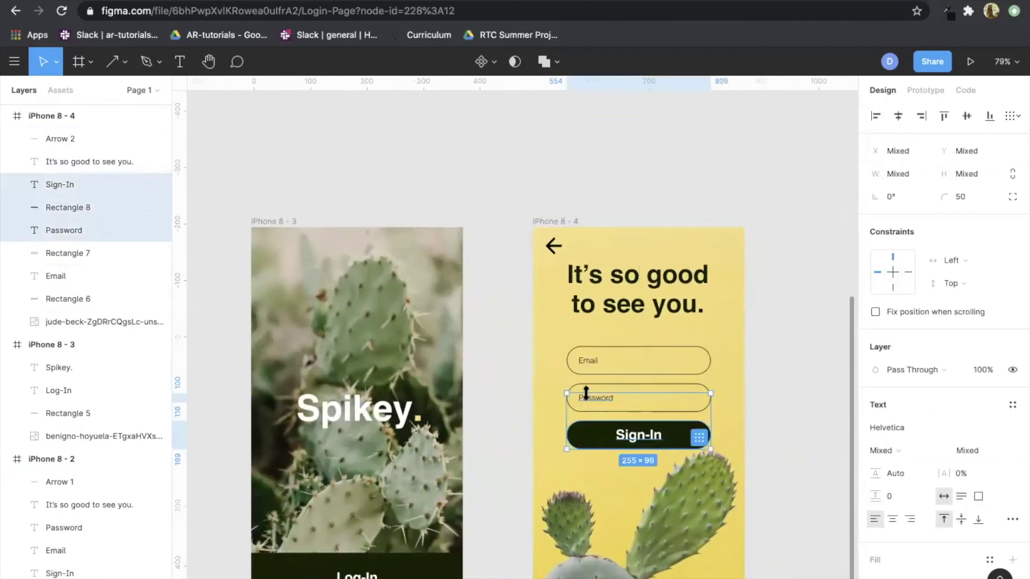
left_click(588, 386, "shift")
left_click(588, 360, "shift")
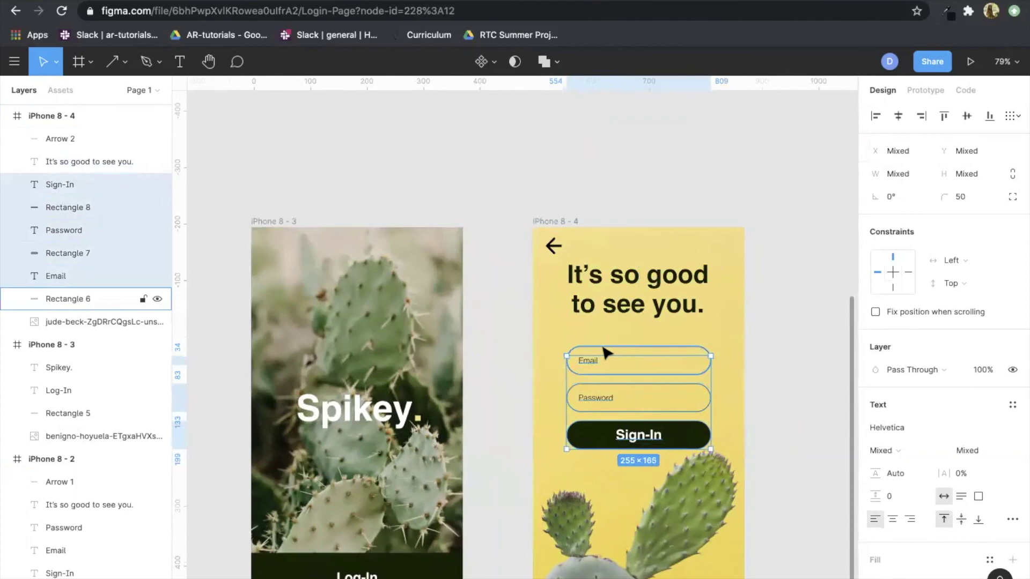
left_click(603, 348, "shift")
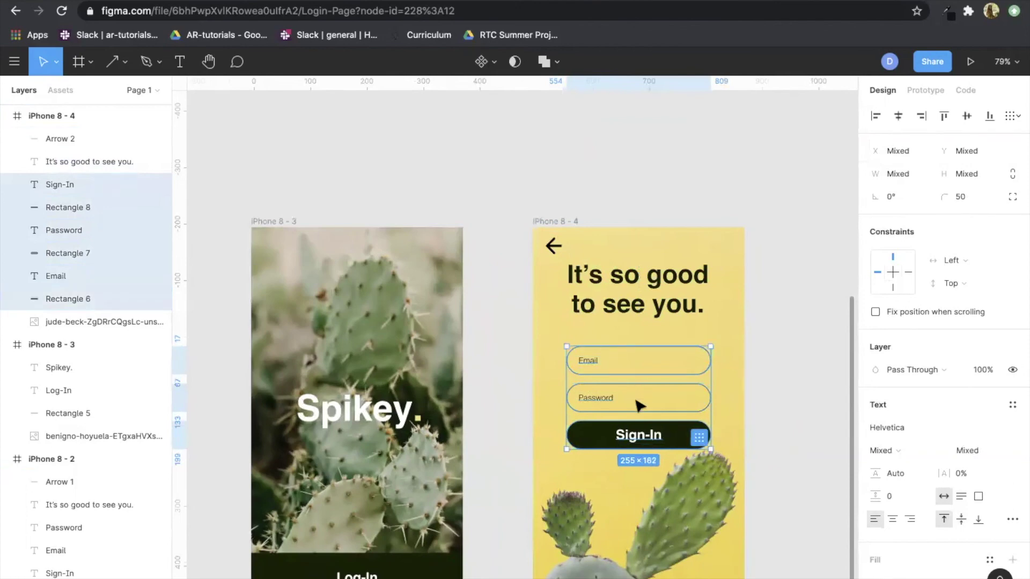
left_click_drag(641, 416, 640, 453)
left_click_drag(634, 279, 636, 290)
left_click(674, 182)
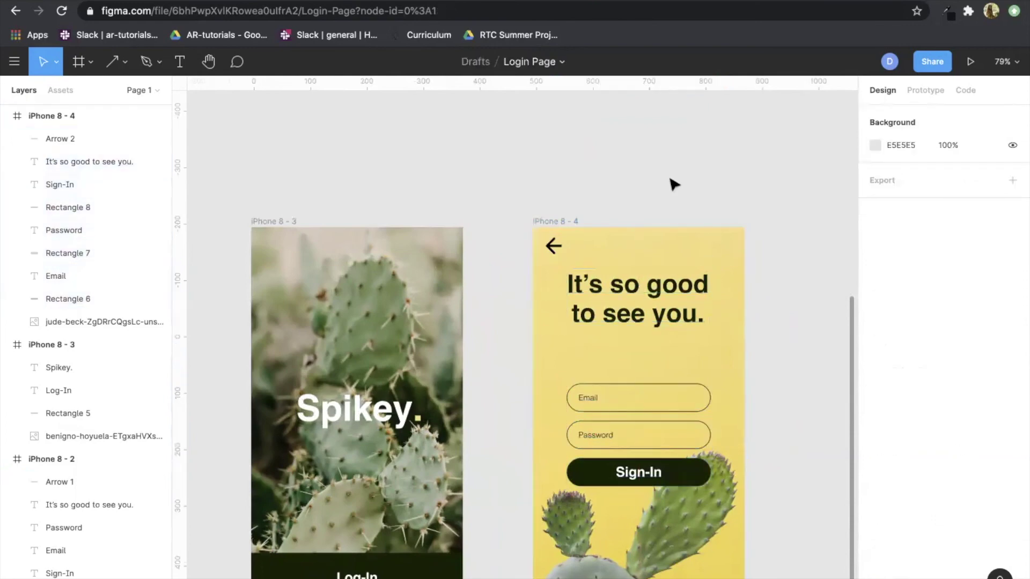
Add a prototype connection from the Log-In bar in iPhone 8 - 3 to iPhone 8 - 4, navigating instantly on tap.
scroll(792, 325, "down", 5)
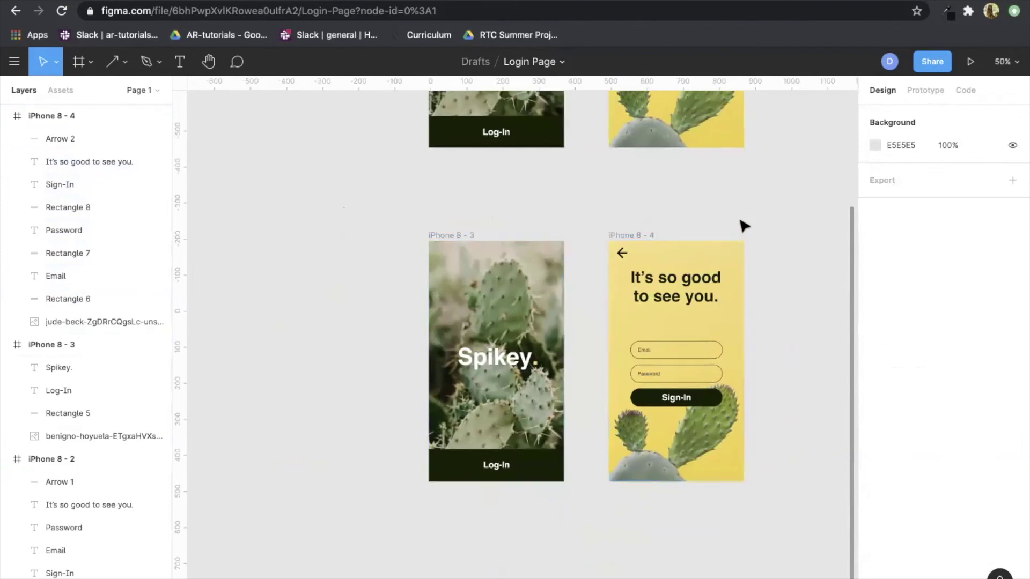
scroll(747, 294, "up", 2)
scroll(748, 296, "down", 4, "ctrl")
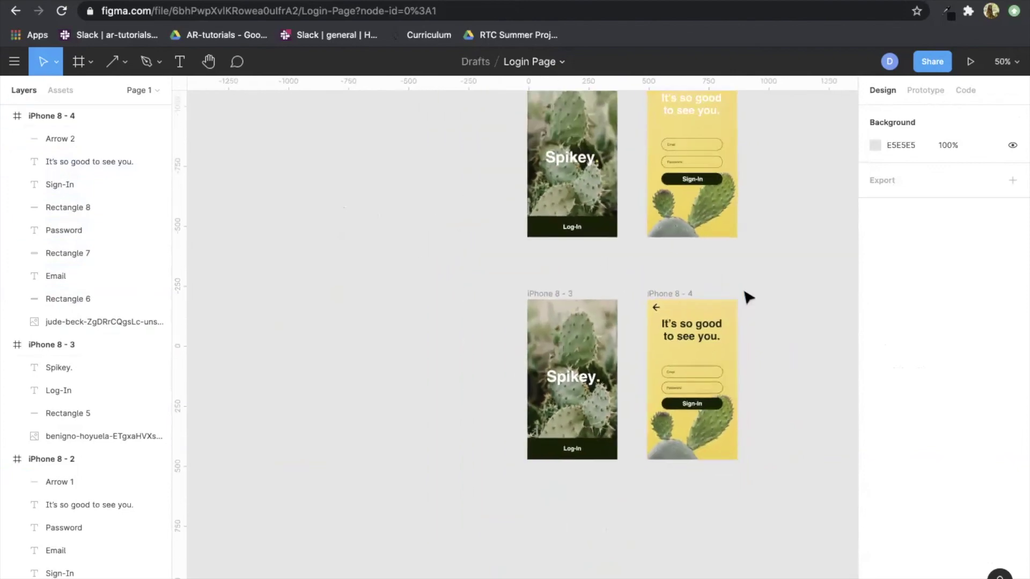
scroll(748, 298, "right", 3)
scroll(748, 298, "up", 1)
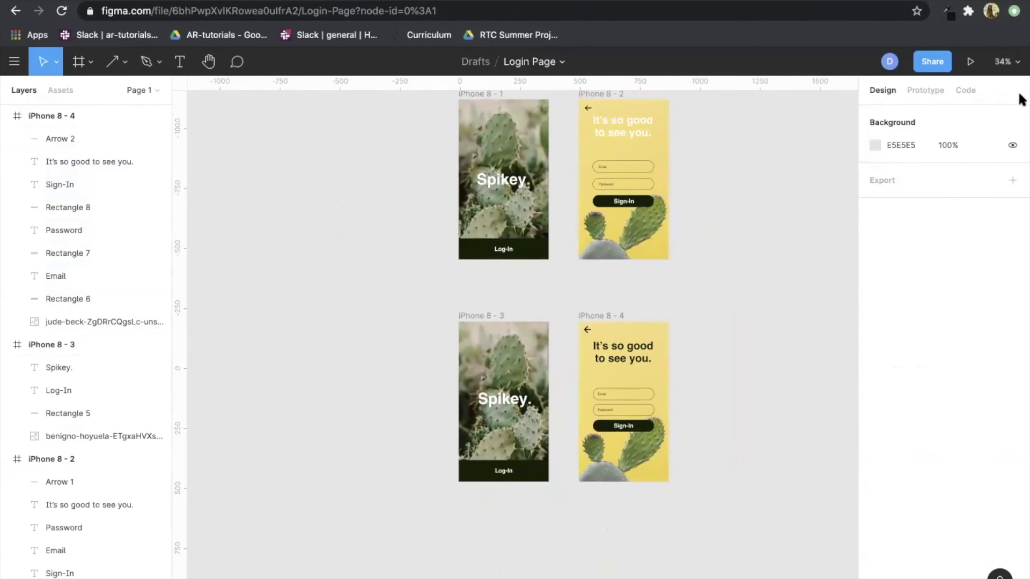
left_click(924, 89)
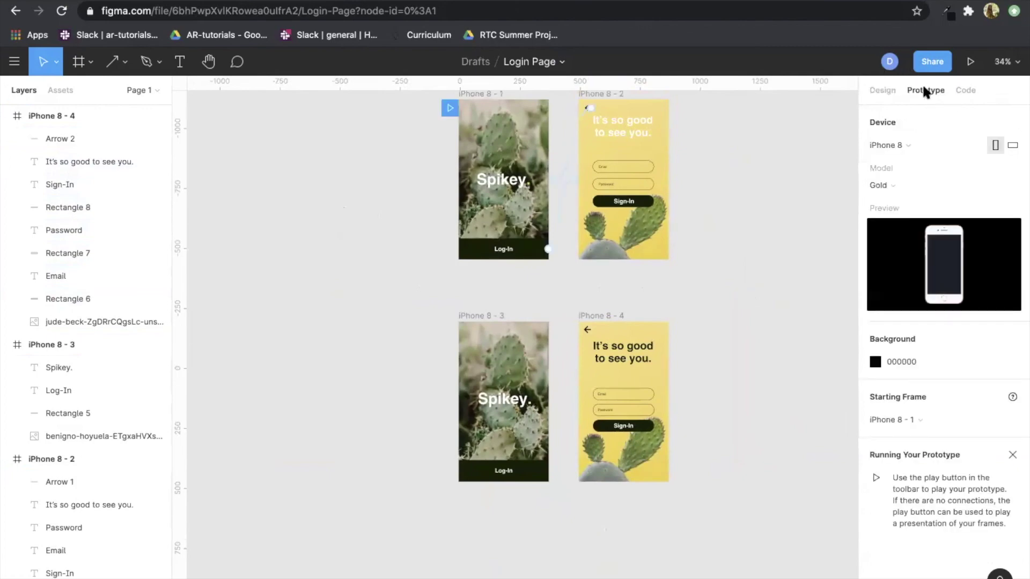
left_click(544, 471)
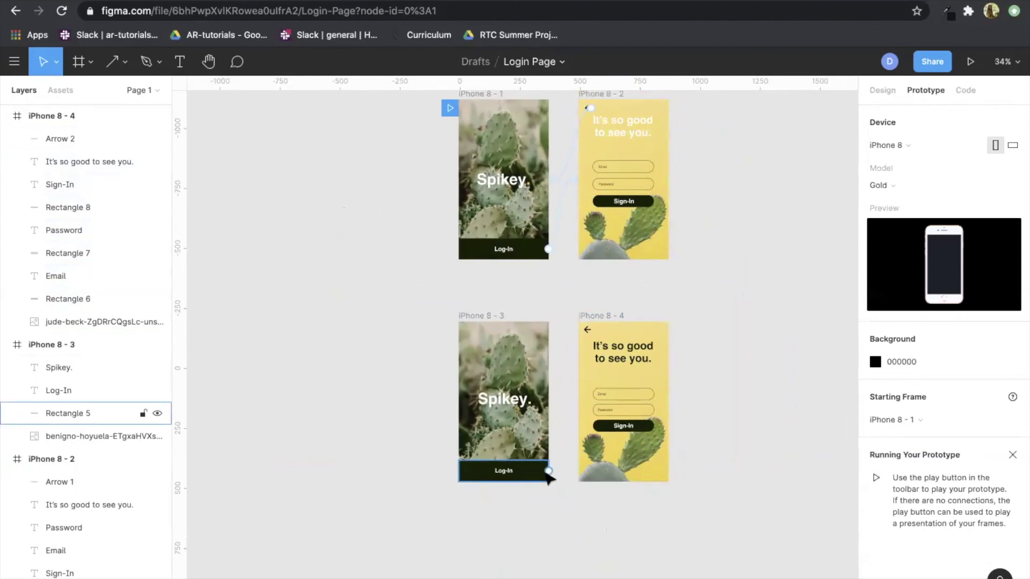
left_click(625, 264)
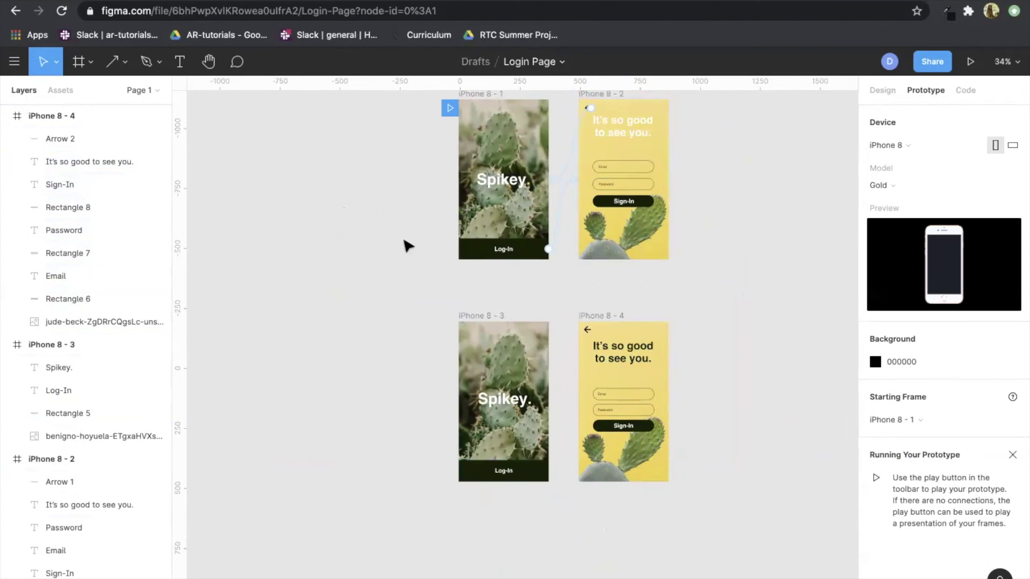
scroll(402, 252, "up", 2)
left_click_drag(536, 289, 584, 161)
mouse_move(538, 290)
left_mouse_down()
mouse_move(556, 225)
mouse_move(572, 218)
mouse_move(529, 303)
mouse_move(586, 154)
mouse_move(533, 219)
left_mouse_up()
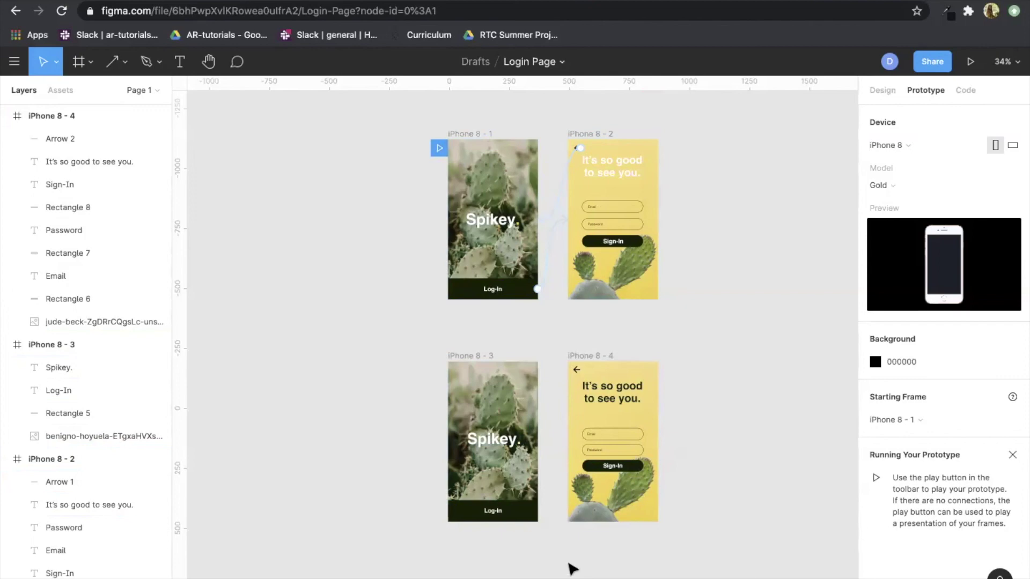
left_click_drag(538, 512, 578, 437)
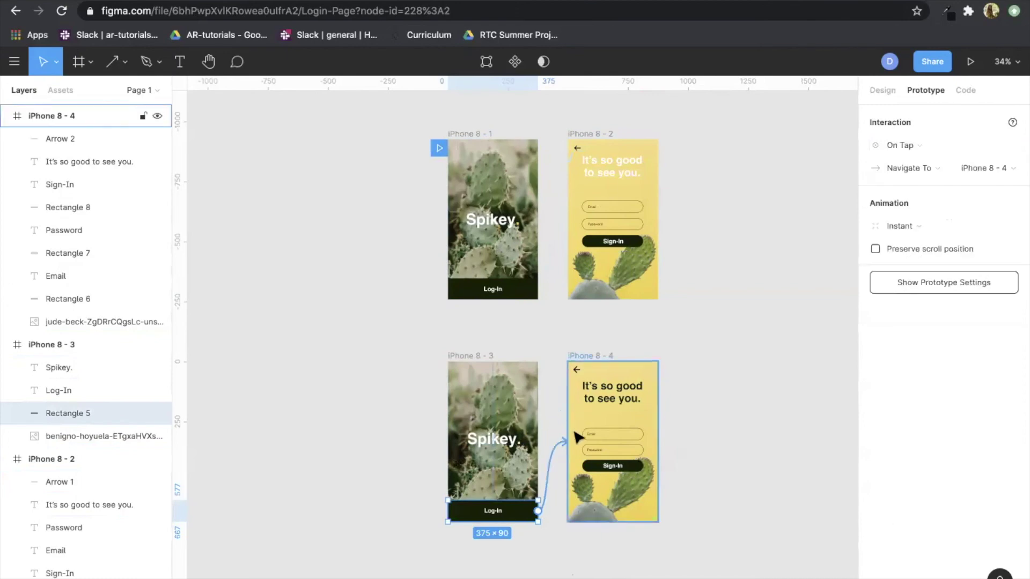
Connect the back arrow in iPhone 8 - 4 to iPhone 8 - 3 with an instant on-tap navigation.
left_click(577, 370)
left_click_drag(580, 369, 539, 441)
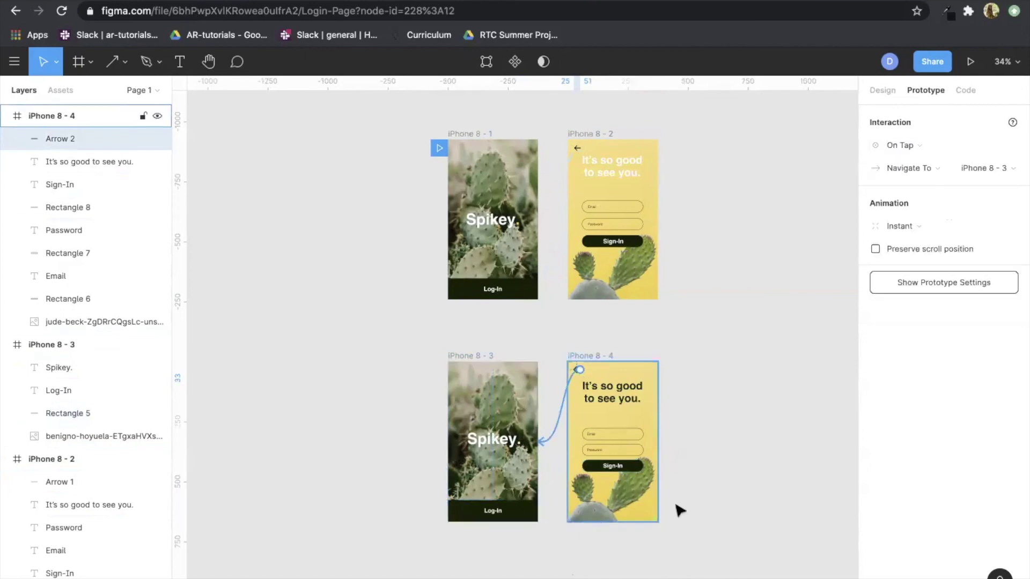
left_click(720, 494)
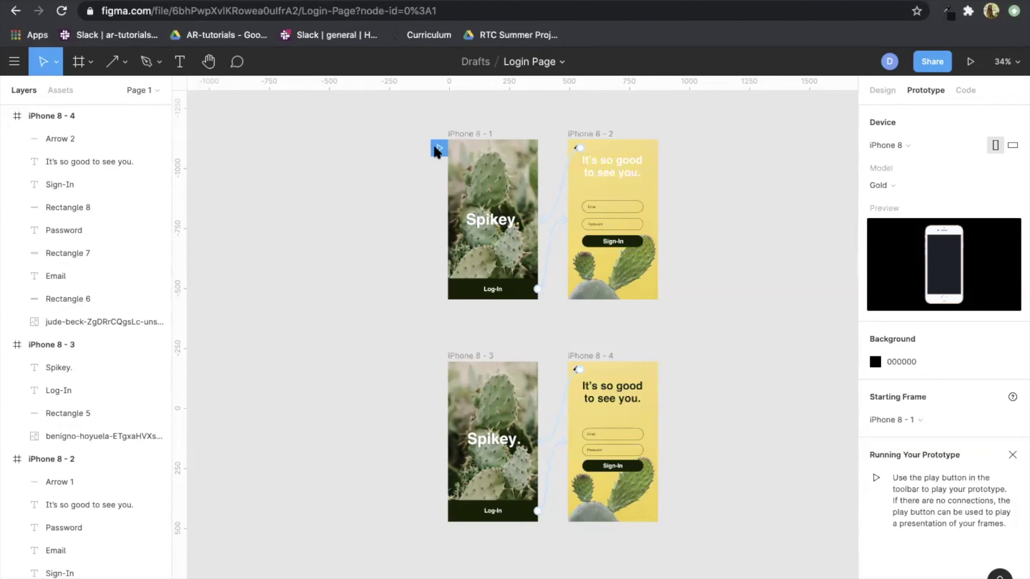
Make iPhone 8 - 3 the starting frame of the prototype.
left_click_drag(438, 146, 401, 316)
left_click_drag(417, 364, 437, 371)
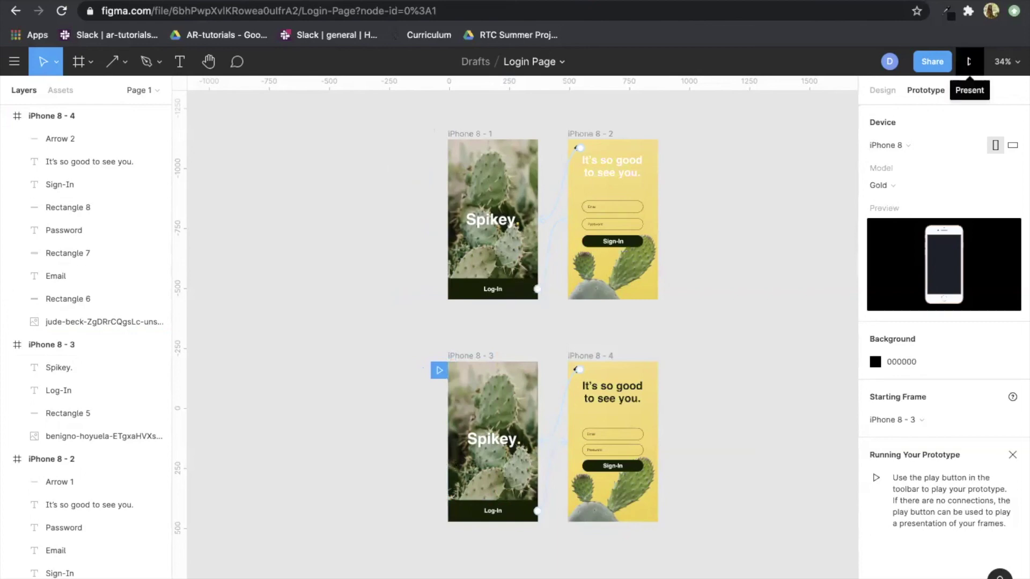
Present the prototype, test the Log-In bar and the back arrow, and return to the design file.
left_click(969, 62)
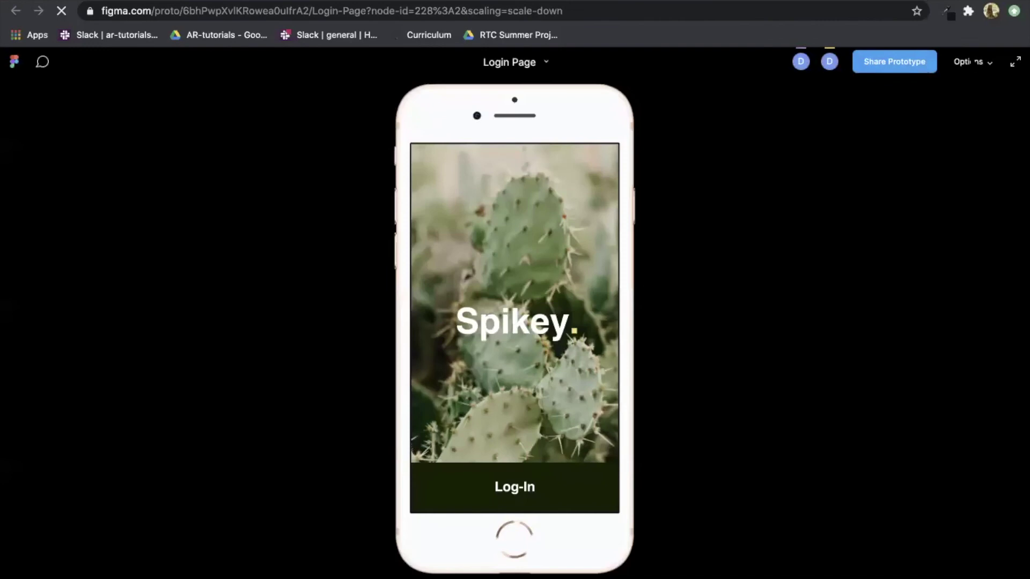
left_click(506, 502)
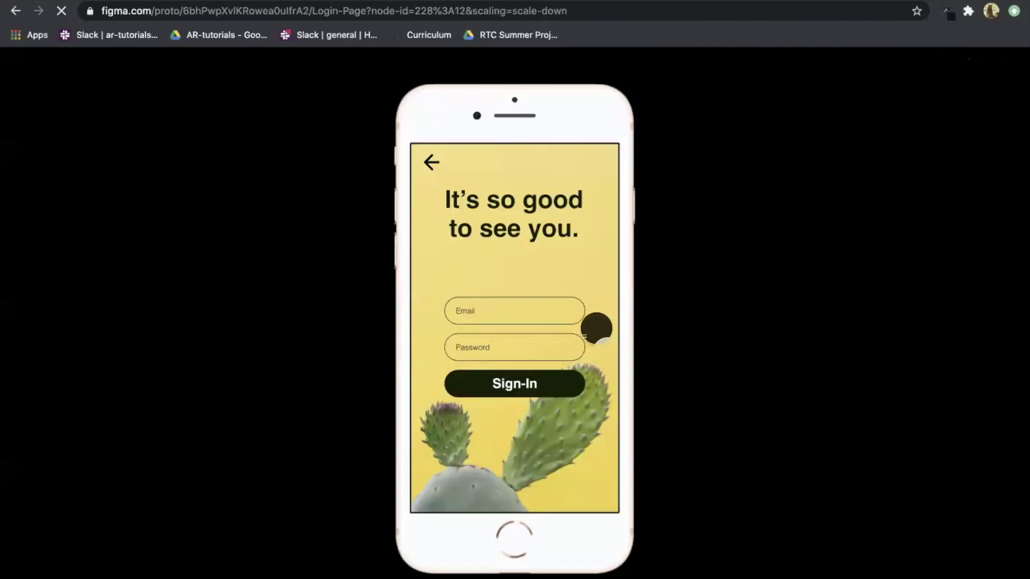
left_click(429, 160)
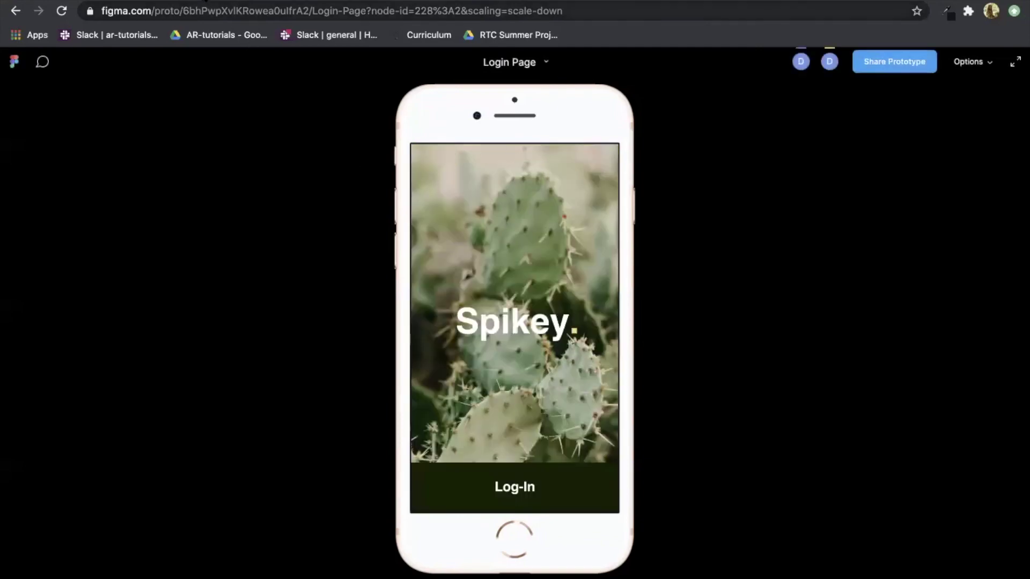
left_click(215, 1)
Move the prototype's starting frame marker back to iPhone 8 - 1.
scroll(363, 282, "down", 3)
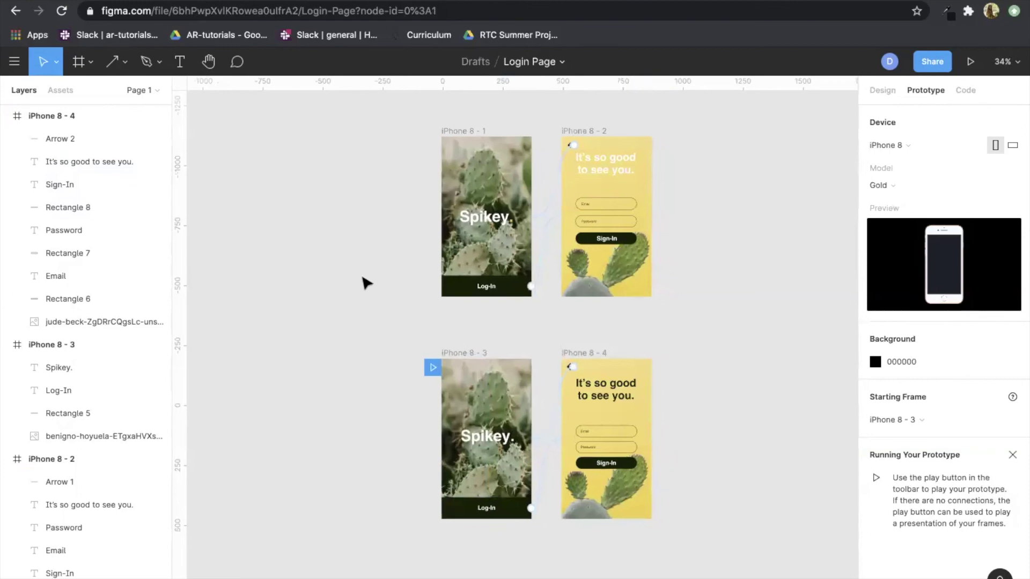
scroll(363, 283, "left", 3)
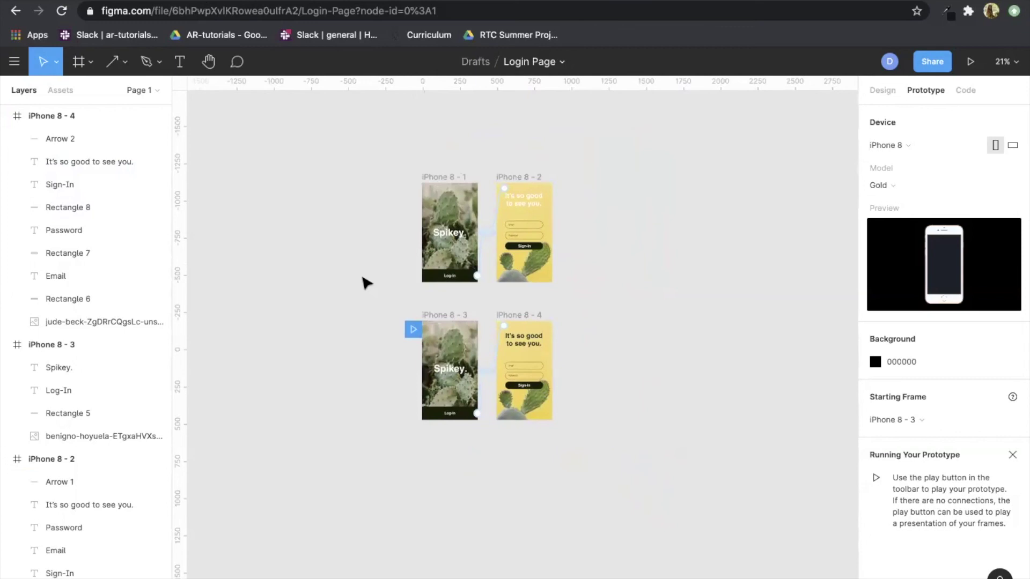
left_click_drag(413, 328, 415, 185)
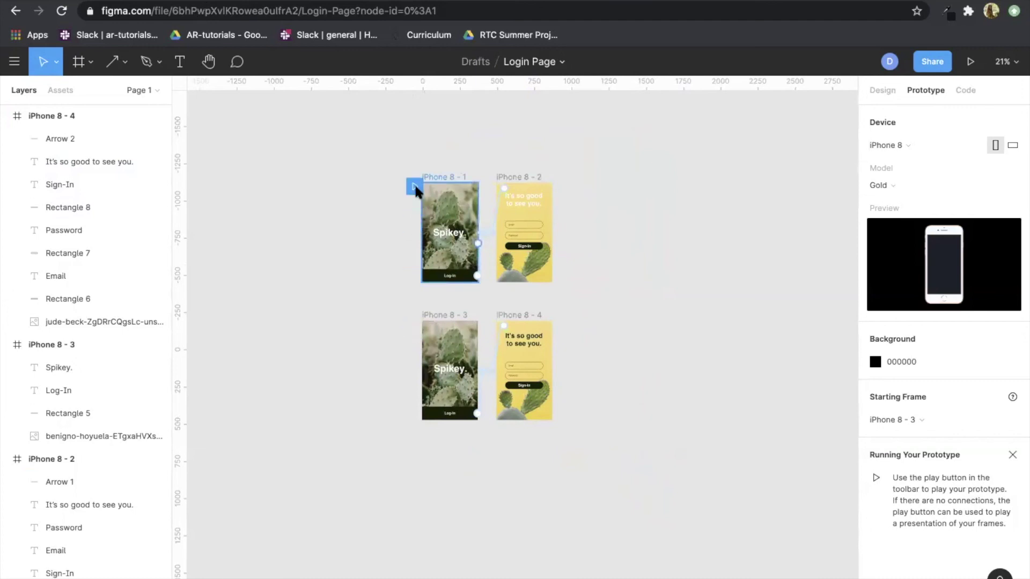